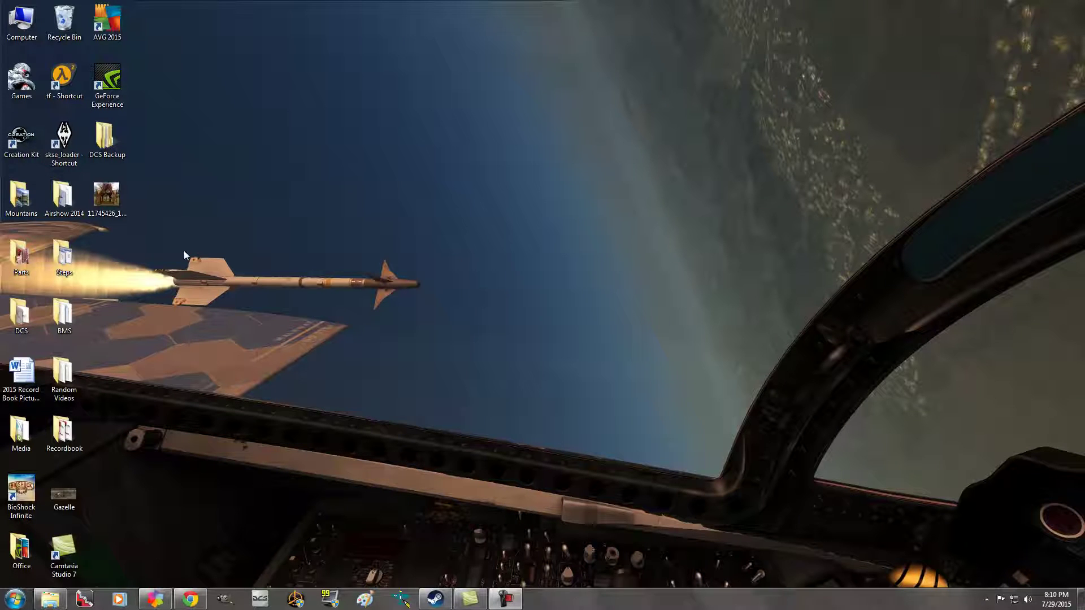
Bring the wiki's Windows dedicated server guide back up and review its web address.
{"action": "left_click", "coordinate": [189, 600]}
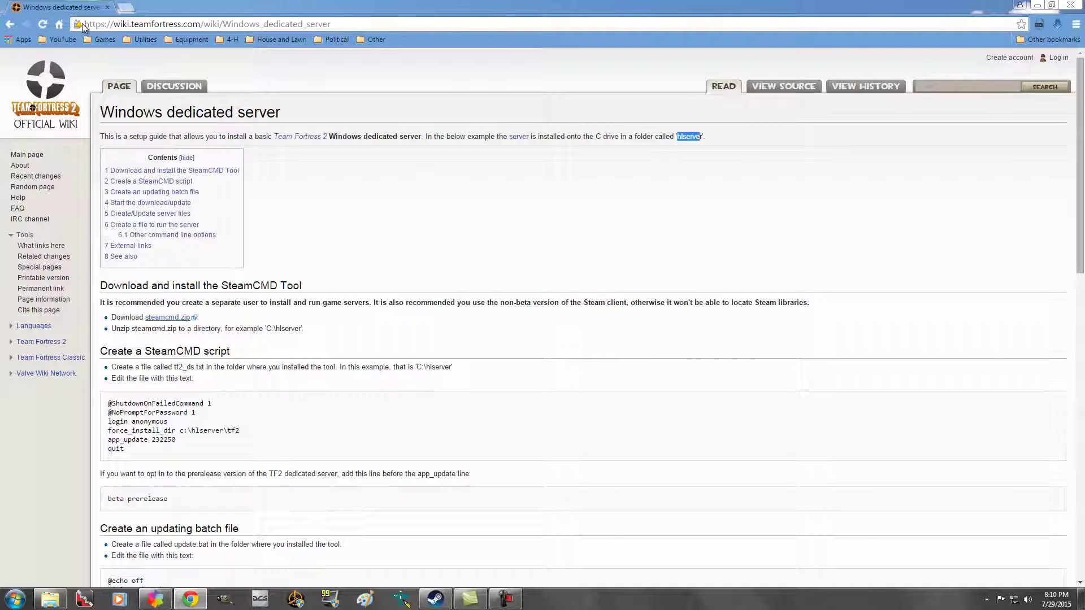
{"action": "left_click_drag", "start_coordinate": [85, 24], "coordinate": [336, 24]}
{"action": "left_click", "coordinate": [342, 27]}
{"action": "left_click", "coordinate": [277, 91]}
Highlight the C:\hlserver folder name in the guide's introduction.
{"action": "left_click_drag", "start_coordinate": [596, 137], "coordinate": [703, 137]}
{"action": "left_click", "coordinate": [684, 136]}
{"action": "left_click", "coordinate": [682, 136]}
{"action": "left_click_drag", "start_coordinate": [676, 136], "coordinate": [703, 134]}
{"action": "left_click", "coordinate": [695, 136]}
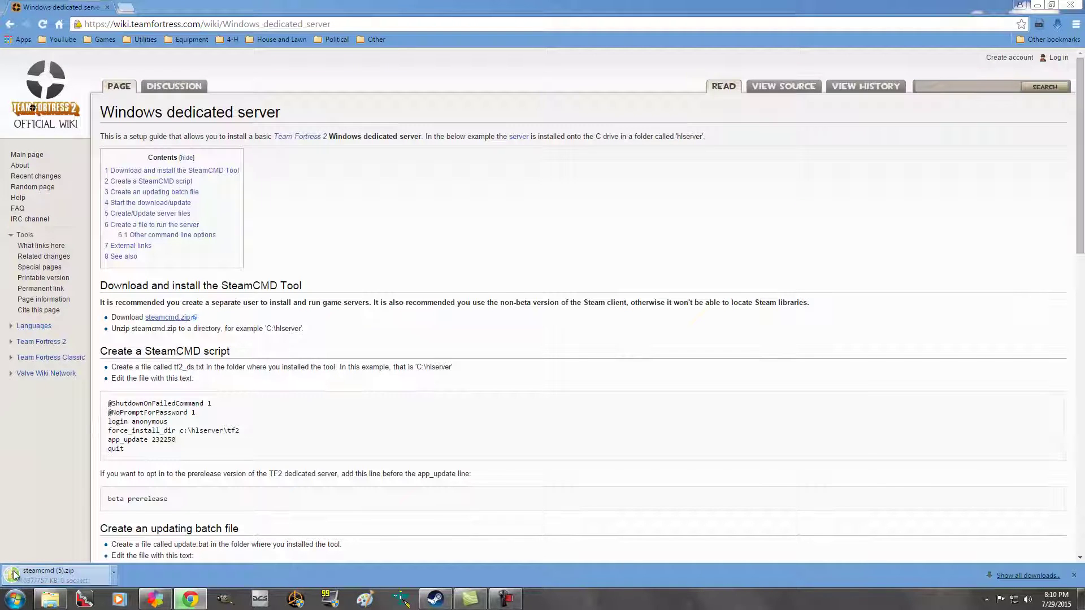
Open the downloaded steamcmd zip and copy the steamcmd file.
{"action": "left_click", "coordinate": [115, 574]}
{"action": "left_click", "coordinate": [133, 501]}
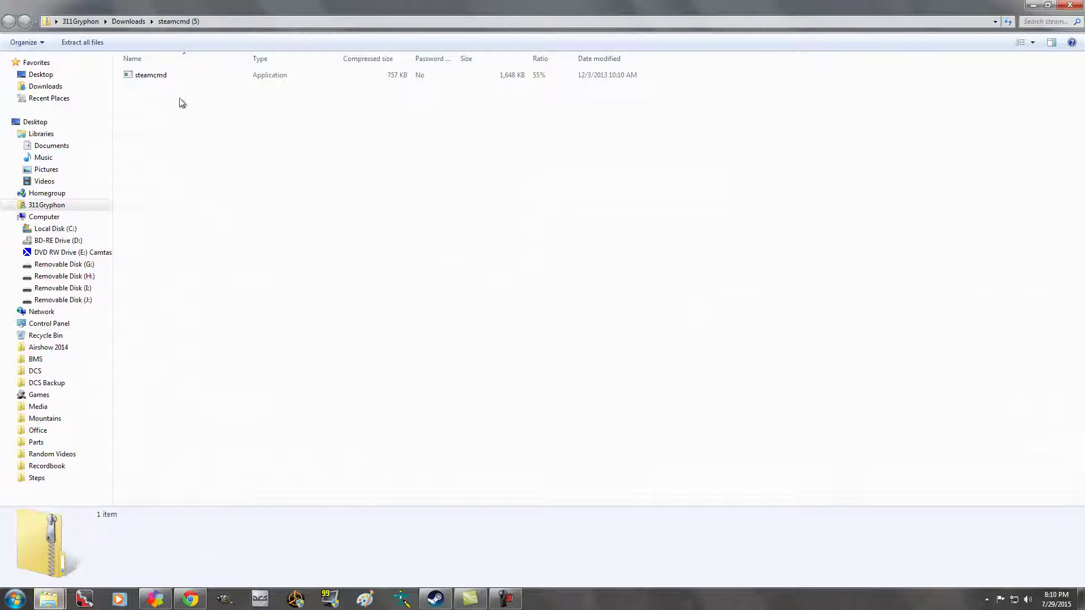
{"action": "left_click", "coordinate": [162, 79]}
{"action": "right_click", "coordinate": [162, 79]}
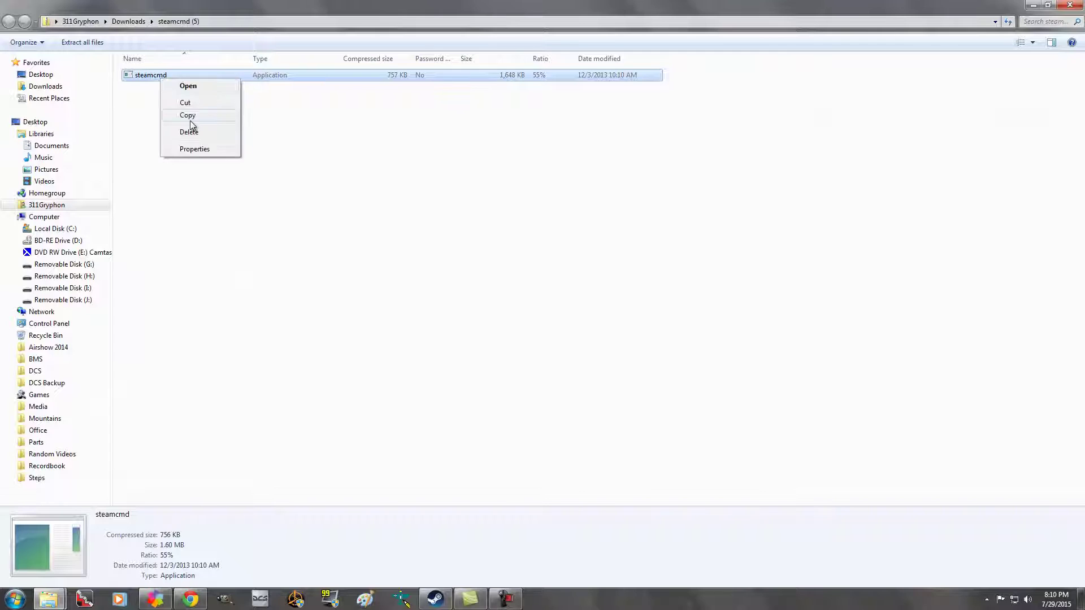
{"action": "left_click", "coordinate": [191, 116]}
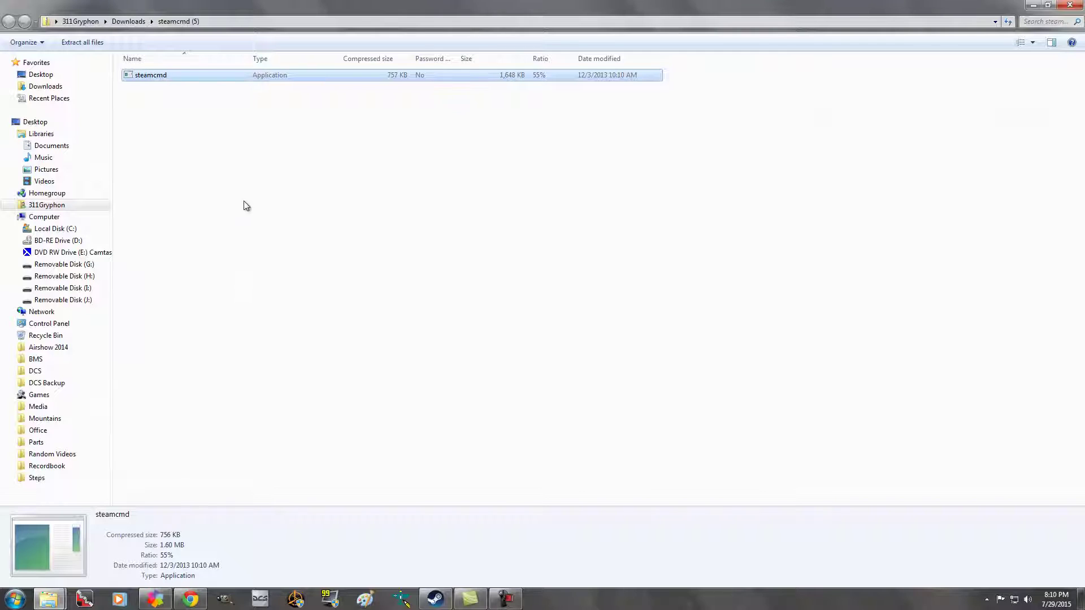
Open C:\hlserver and bring up its folder menu, leaving without pasting.
{"action": "left_click", "coordinate": [55, 229]}
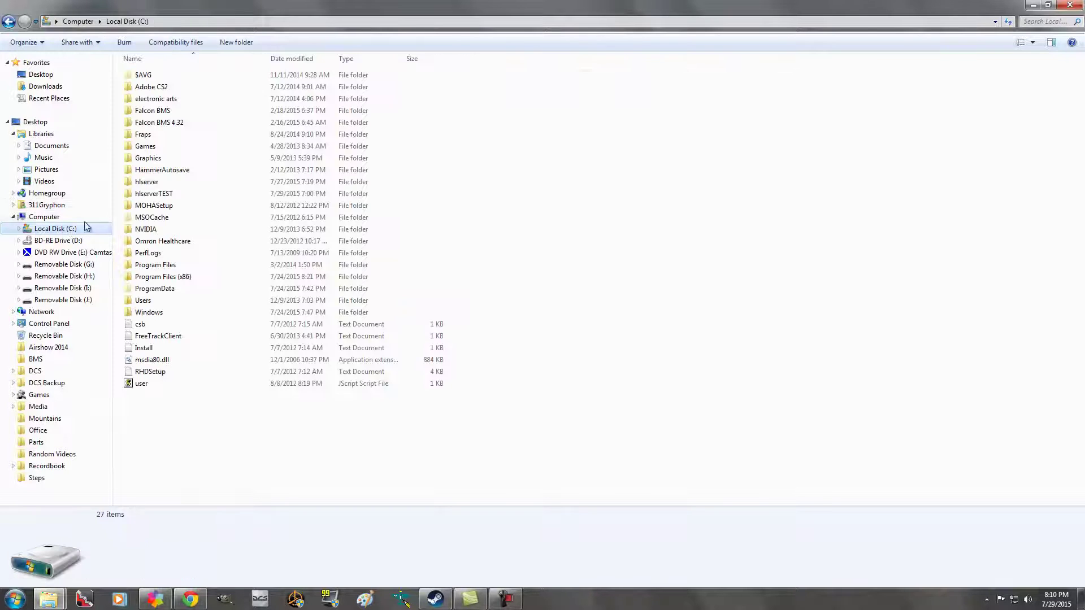
{"action": "double_click", "coordinate": [157, 184]}
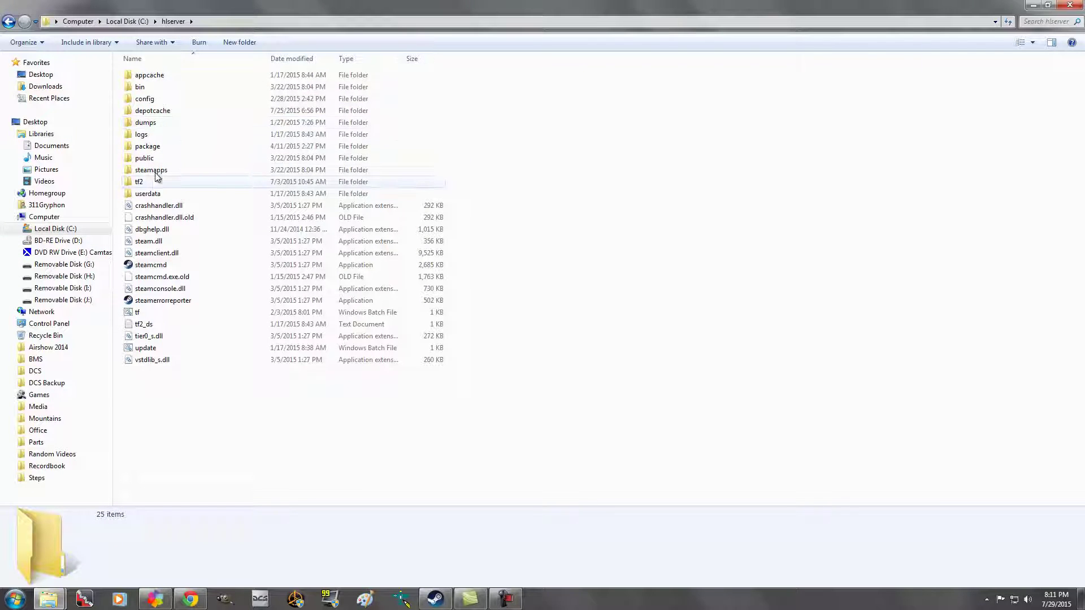
{"action": "right_click", "coordinate": [159, 391]}
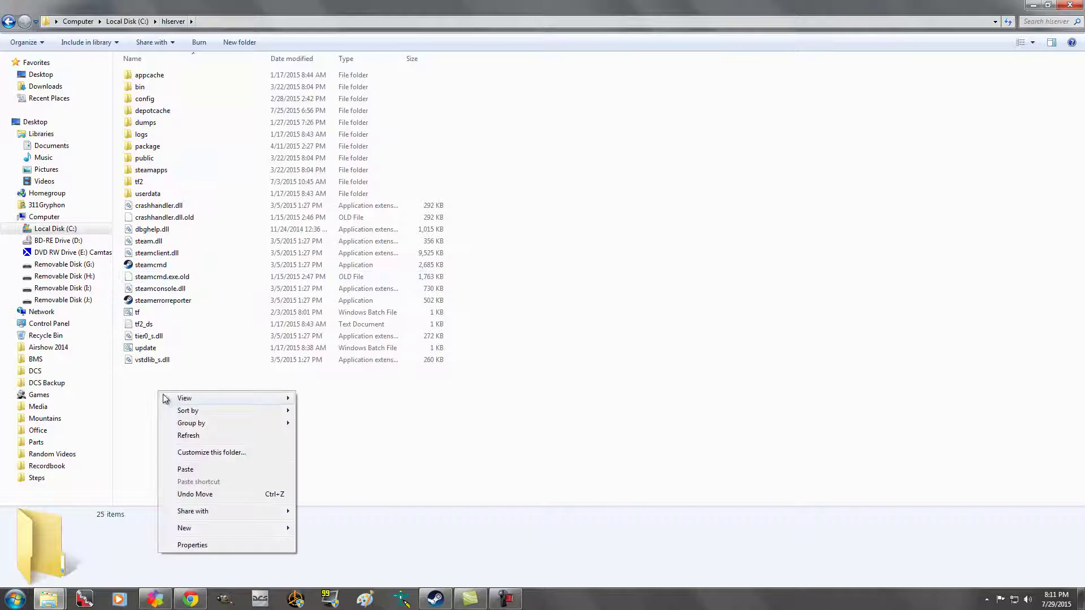
{"action": "left_click", "coordinate": [341, 419]}
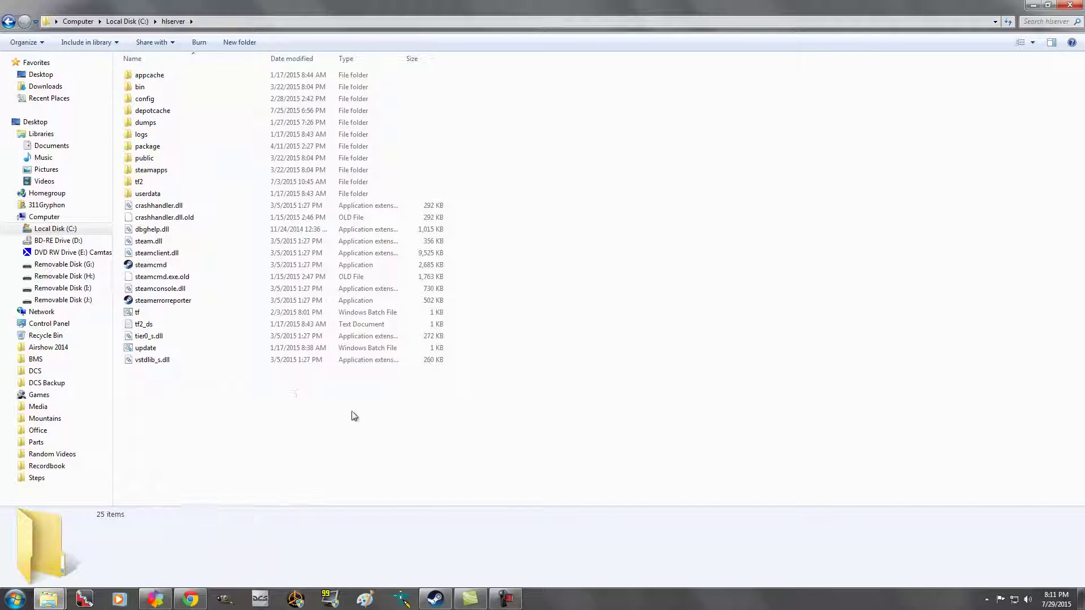
Run steamcmd in hlserverTEST to start its update, then open C:\hlserver.
{"action": "left_click", "coordinate": [8, 22]}
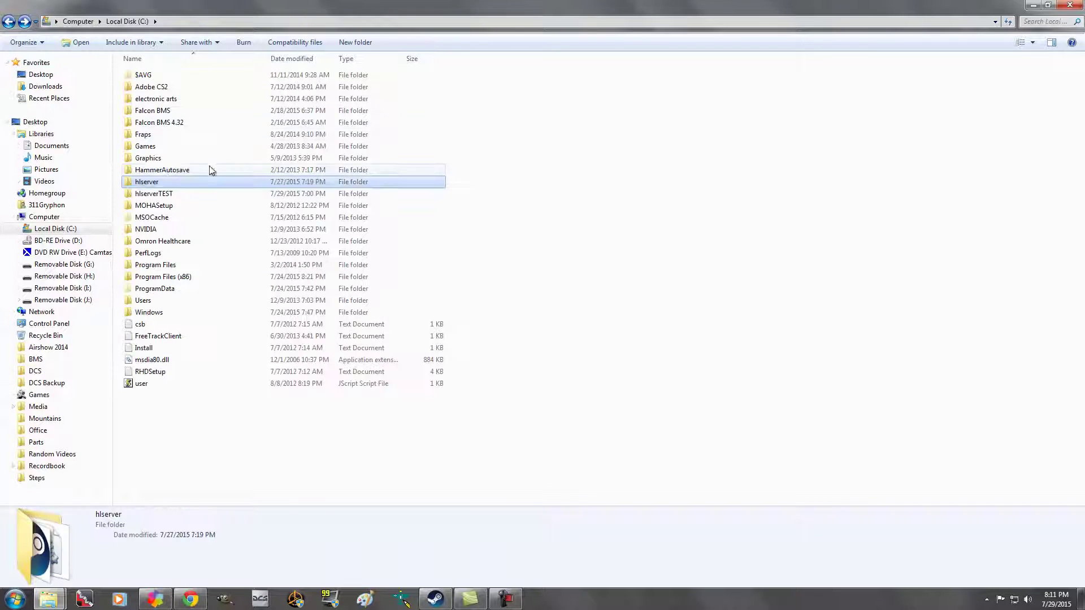
{"action": "double_click", "coordinate": [209, 195]}
{"action": "double_click", "coordinate": [148, 111]}
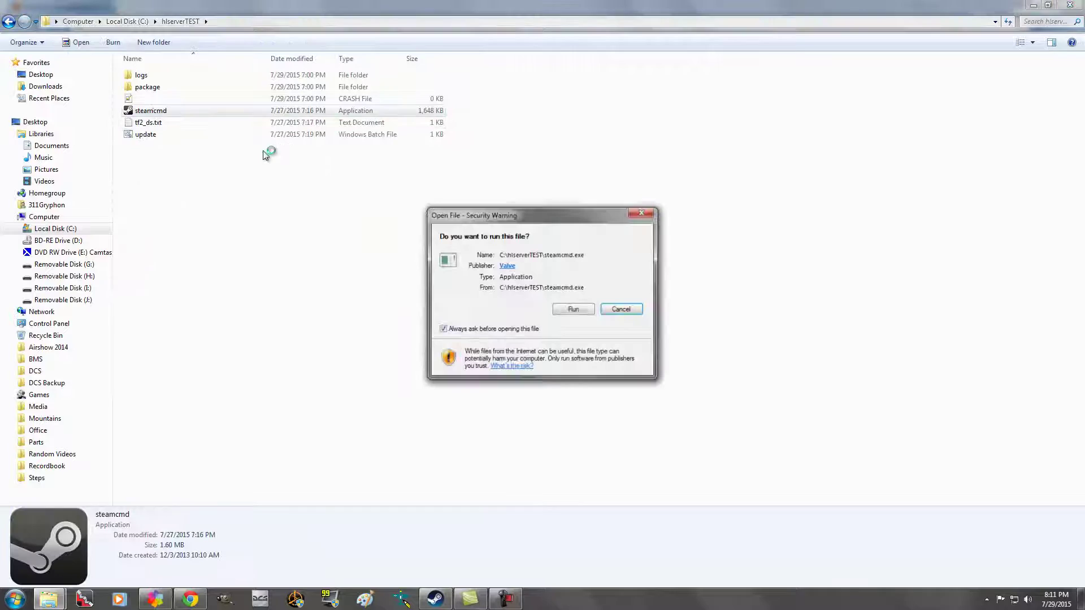
{"action": "left_click", "coordinate": [566, 311]}
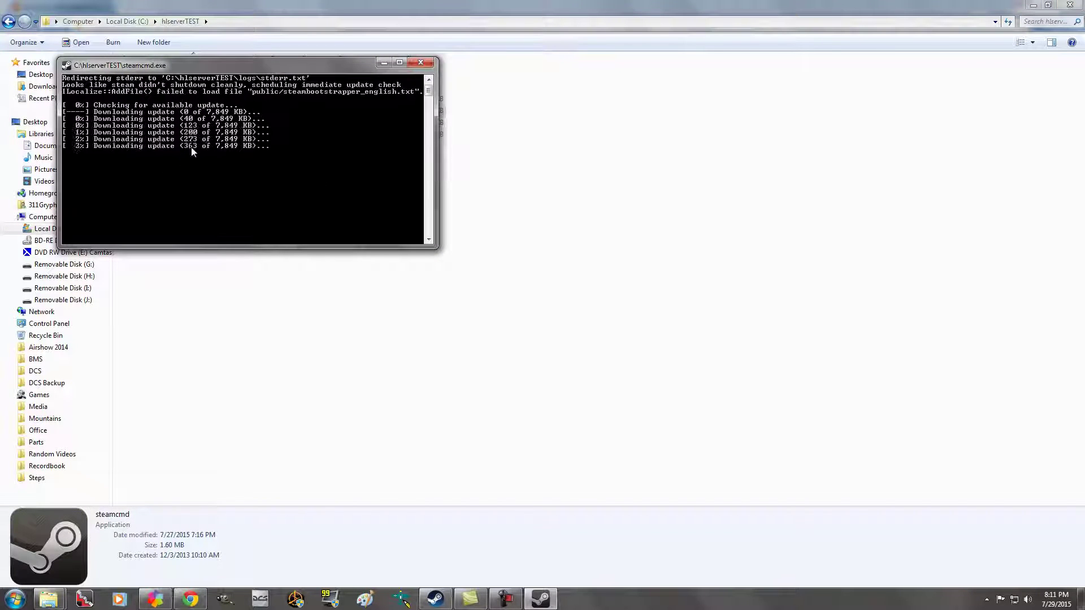
{"action": "left_click", "coordinate": [421, 63]}
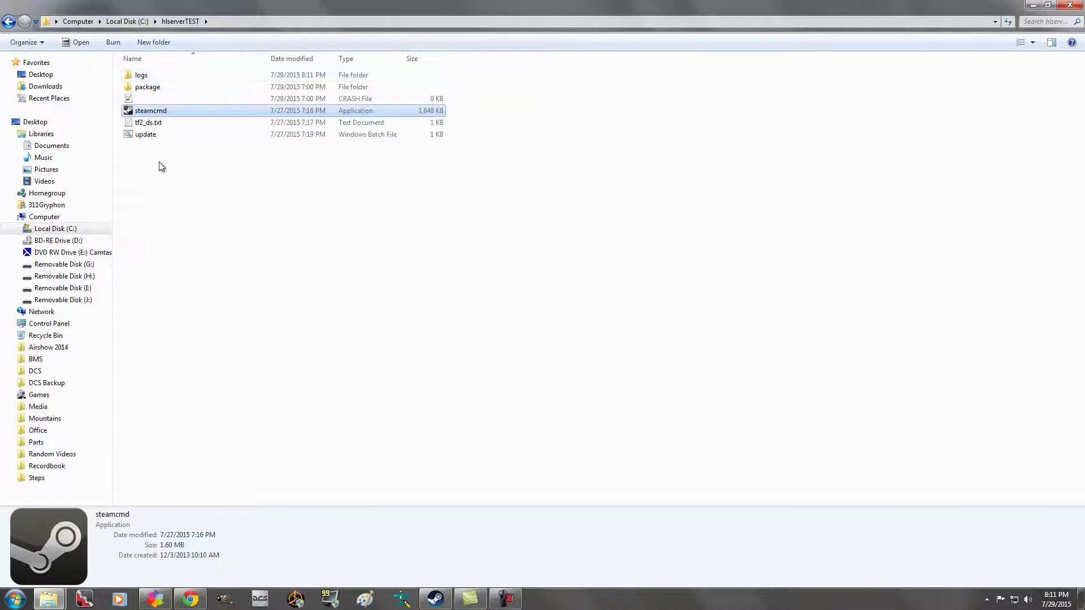
{"action": "key", "text": "BackSpace"}
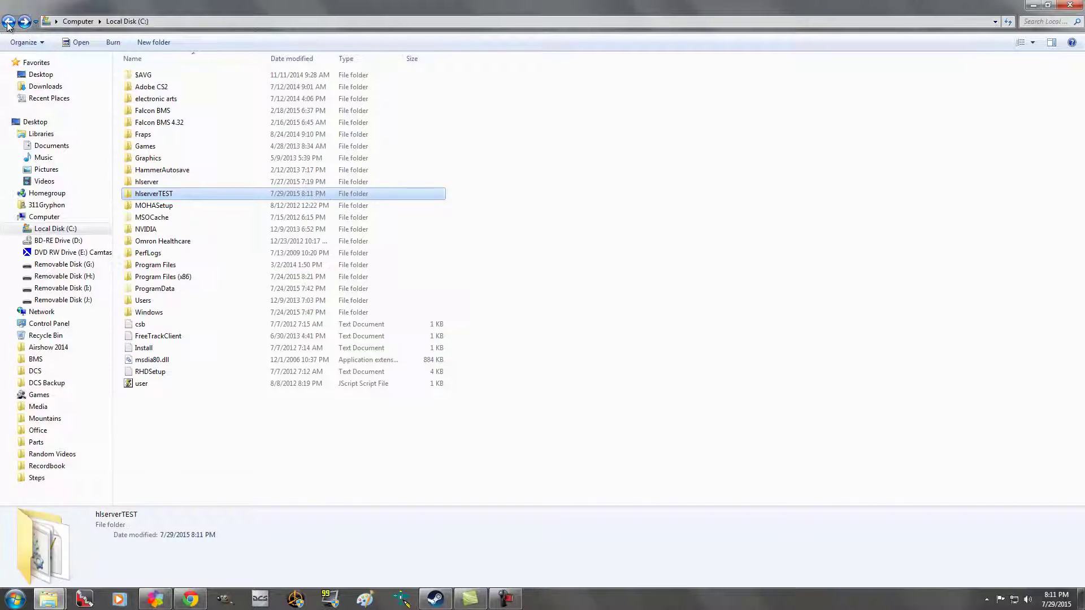
{"action": "double_click", "coordinate": [146, 183]}
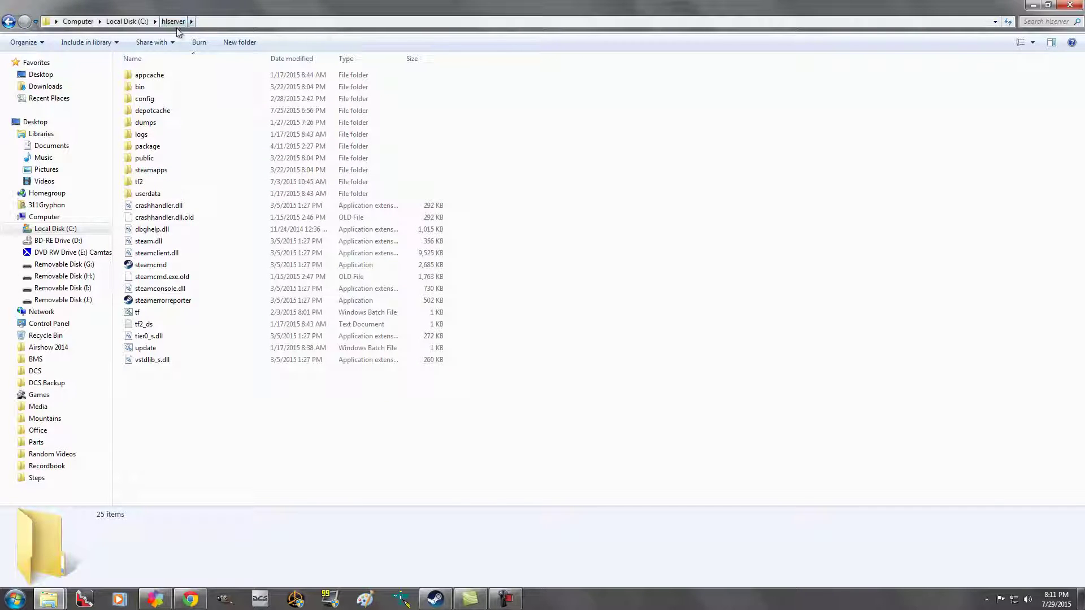
Place Explorer on the left and the wiki guide on the right half of the screen.
{"action": "left_click", "coordinate": [1048, 5]}
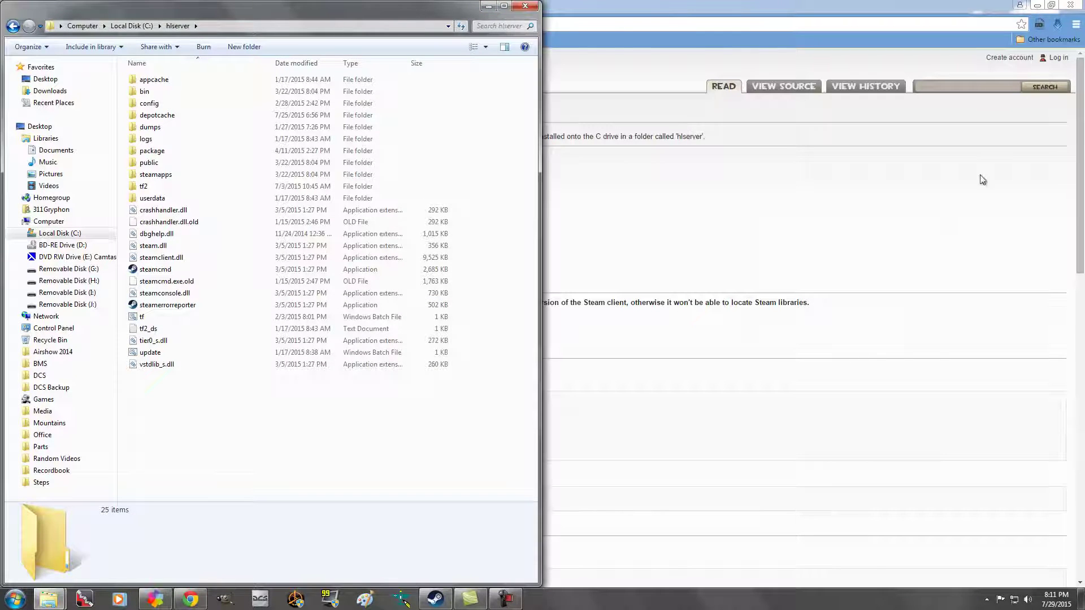
{"action": "left_click", "coordinate": [749, 206]}
{"action": "key", "text": "super+Right"}
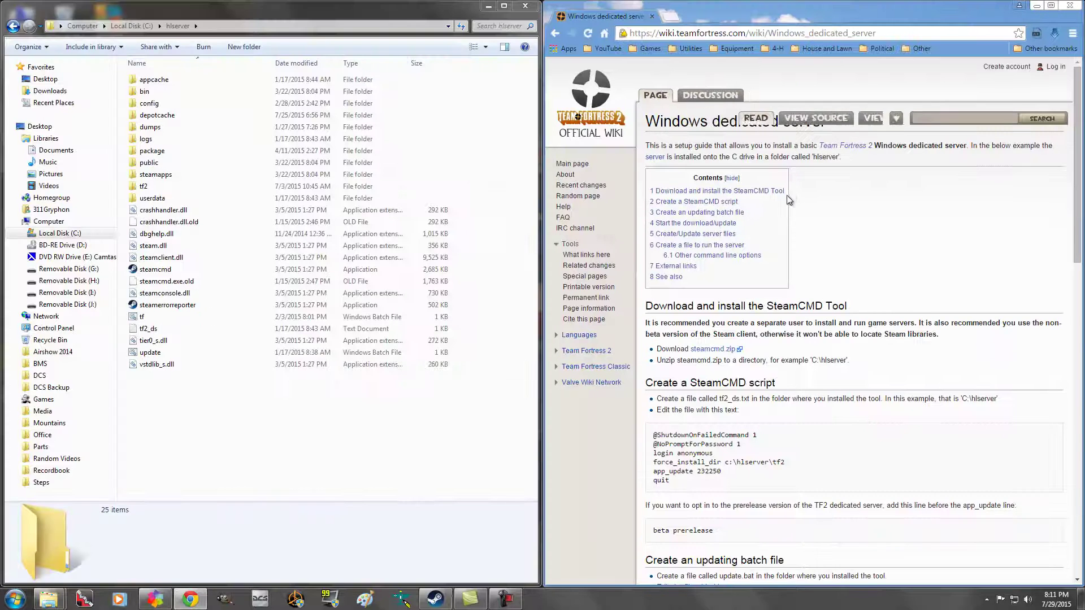
{"action": "scroll", "coordinate": [771, 320], "scroll_direction": "down", "scroll_amount": 2}
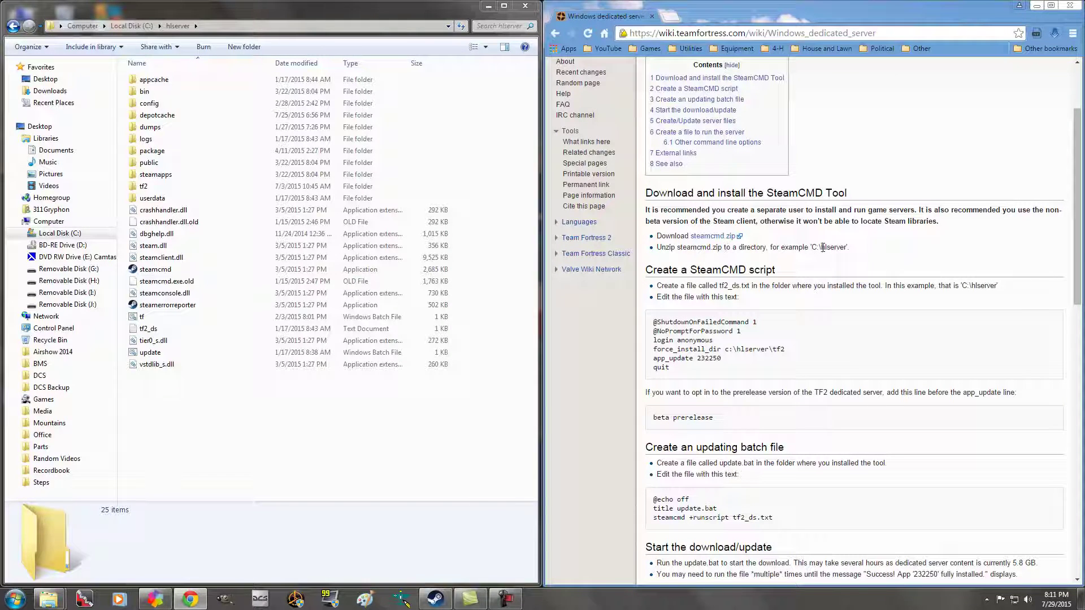
{"action": "scroll", "coordinate": [793, 274], "scroll_direction": "down", "scroll_amount": 1}
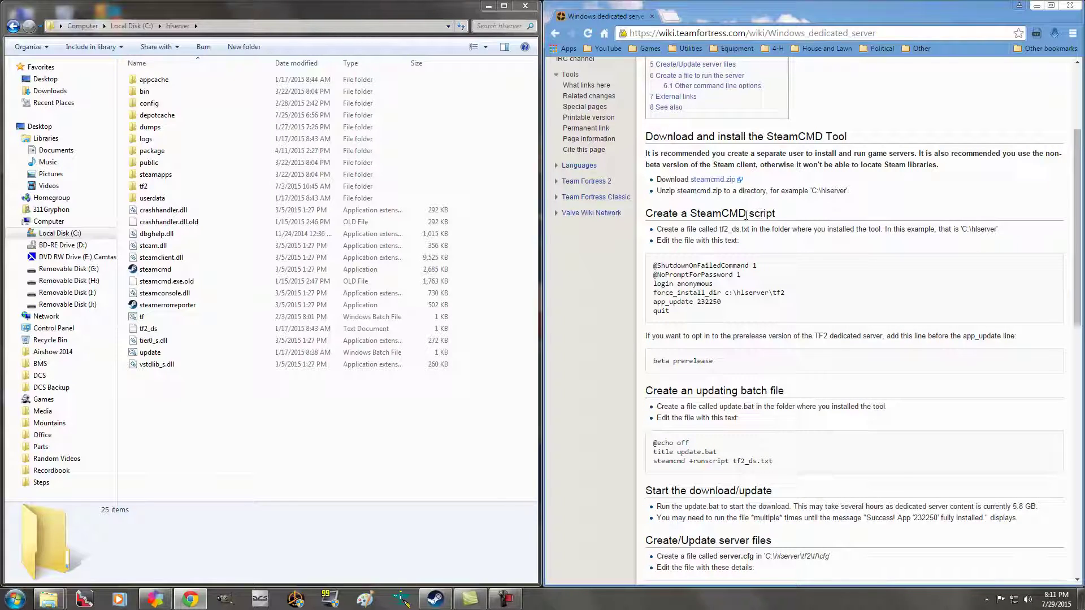
Select the five items in hlserverTEST other than steamcmd and delete them.
{"action": "left_click", "coordinate": [13, 26]}
{"action": "double_click", "coordinate": [158, 195]}
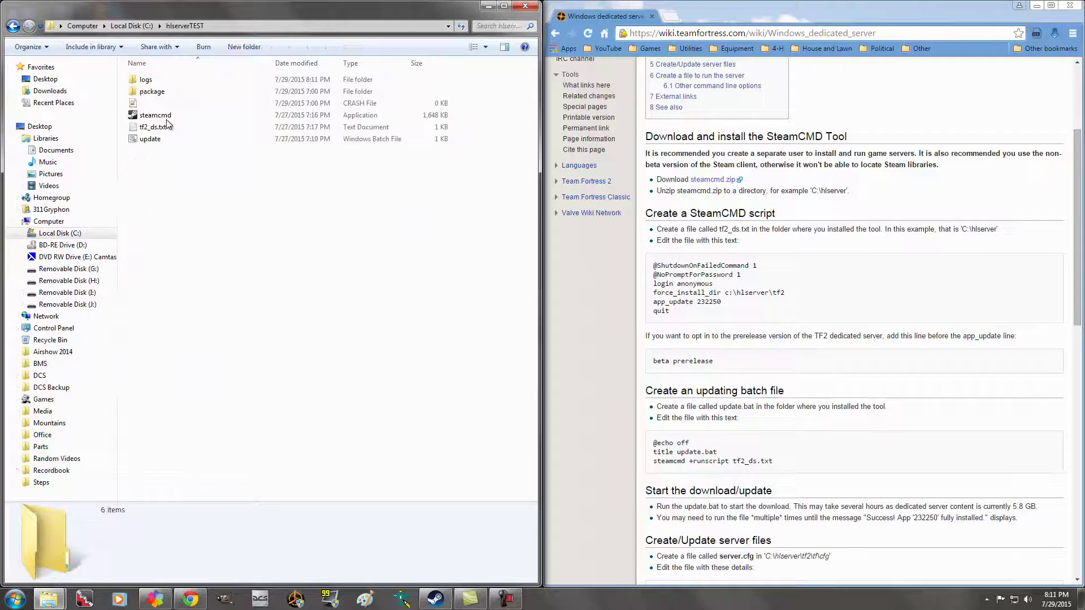
{"action": "left_click", "coordinate": [154, 132]}
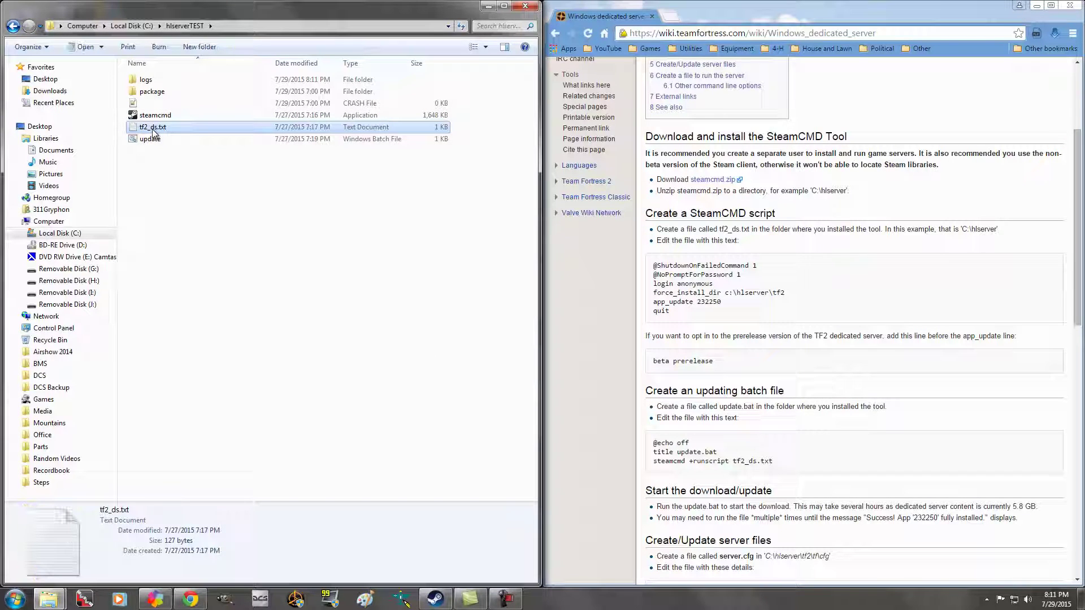
{"action": "left_click_drag", "start_coordinate": [152, 149], "coordinate": [150, 76]}
{"action": "key", "text": "Delete"}
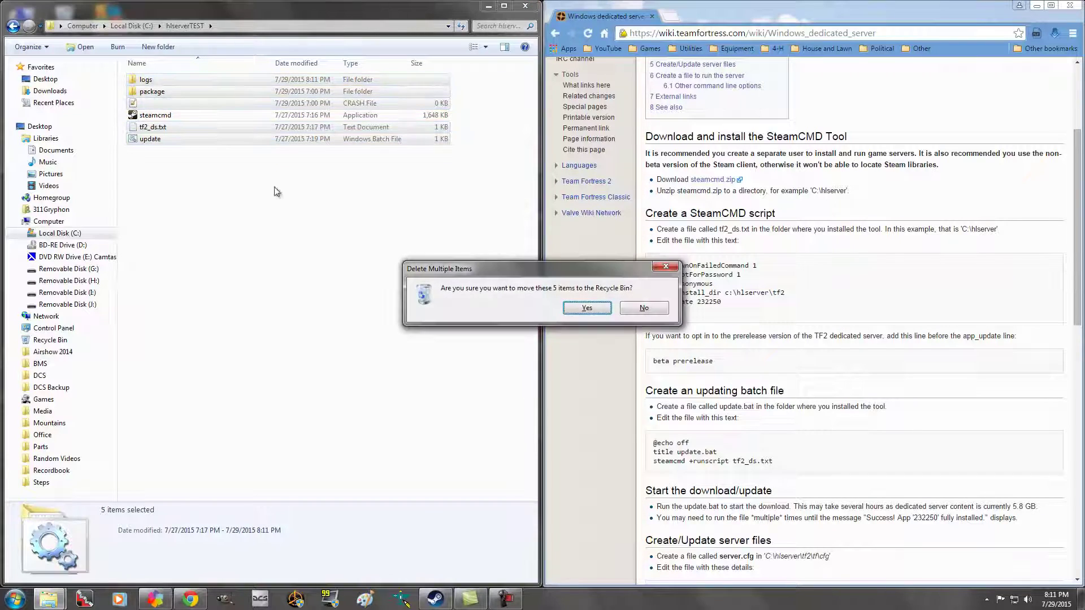
Confirm moving the five hlserverTEST items to the Recycle Bin.
{"action": "left_click", "coordinate": [573, 308]}
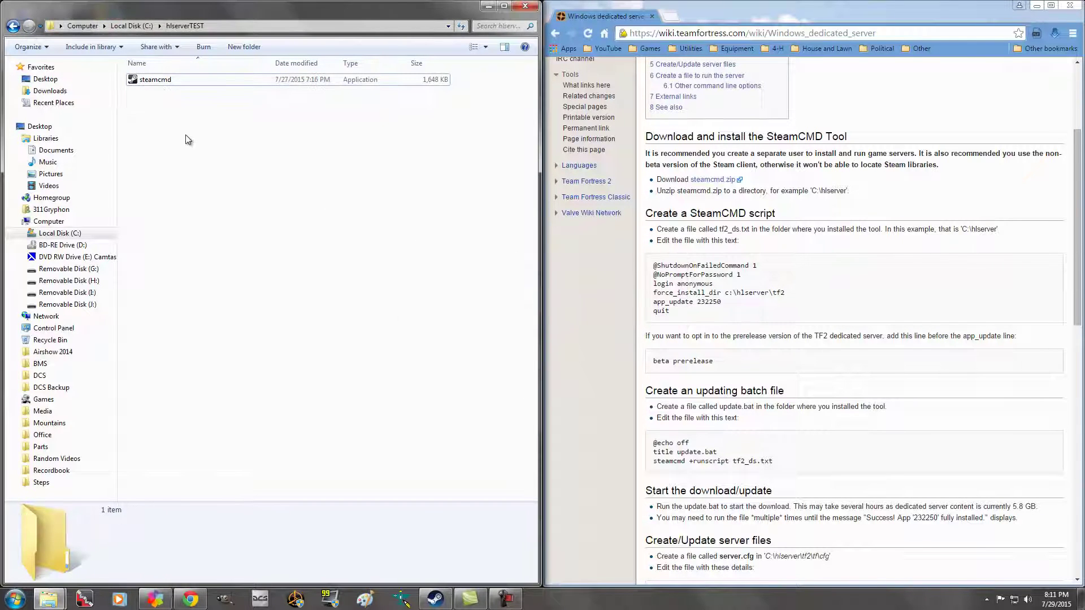
{"action": "right_click", "coordinate": [179, 110]}
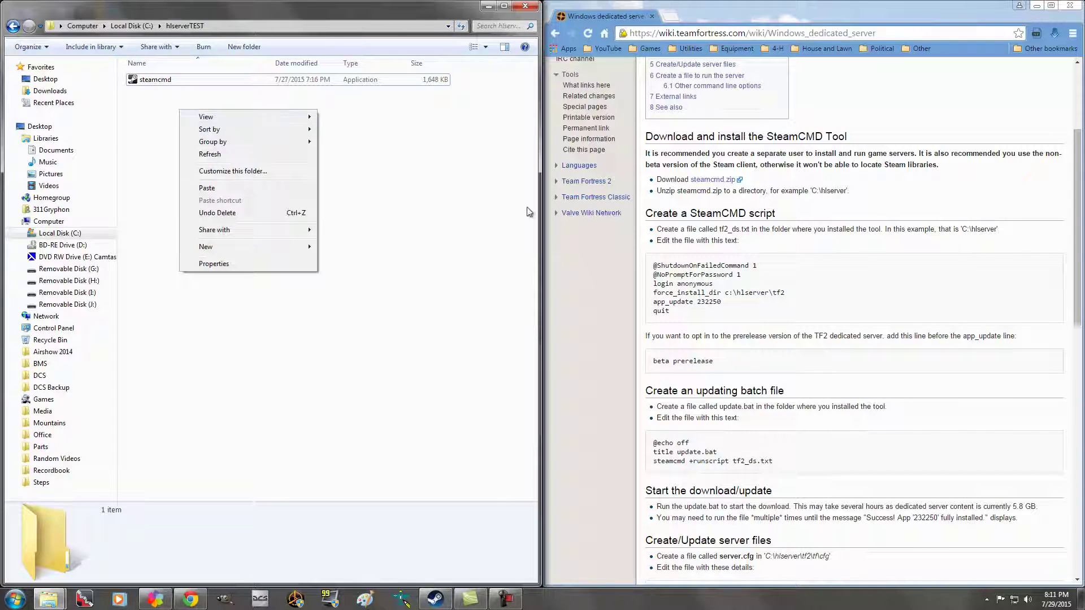
{"action": "left_click", "coordinate": [397, 246]}
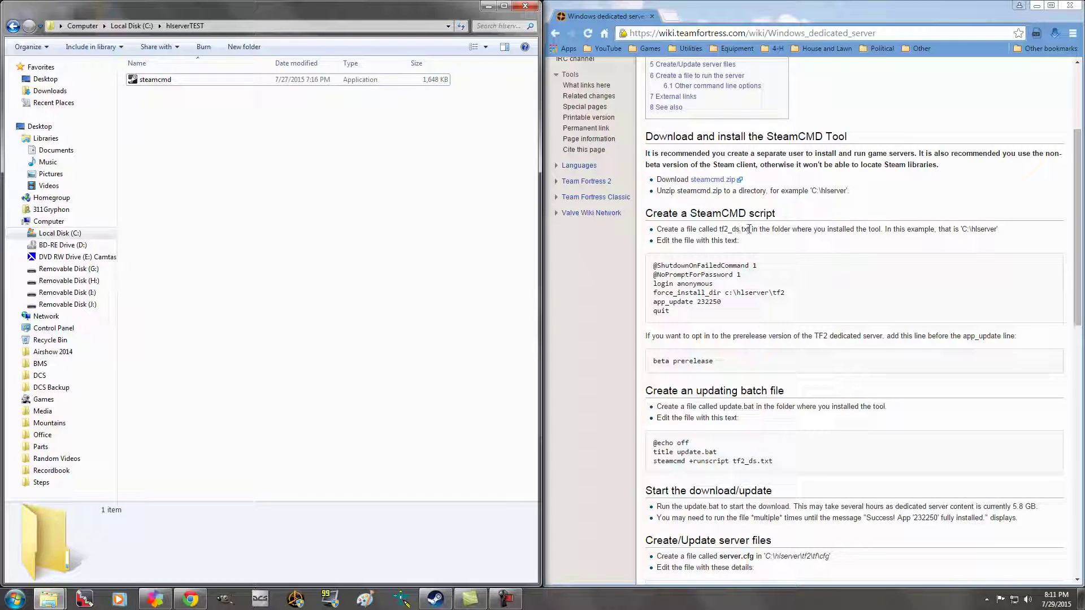
Create a new empty text document named tf2_ds.txt in hlserverTEST.
{"action": "right_click", "coordinate": [196, 125]}
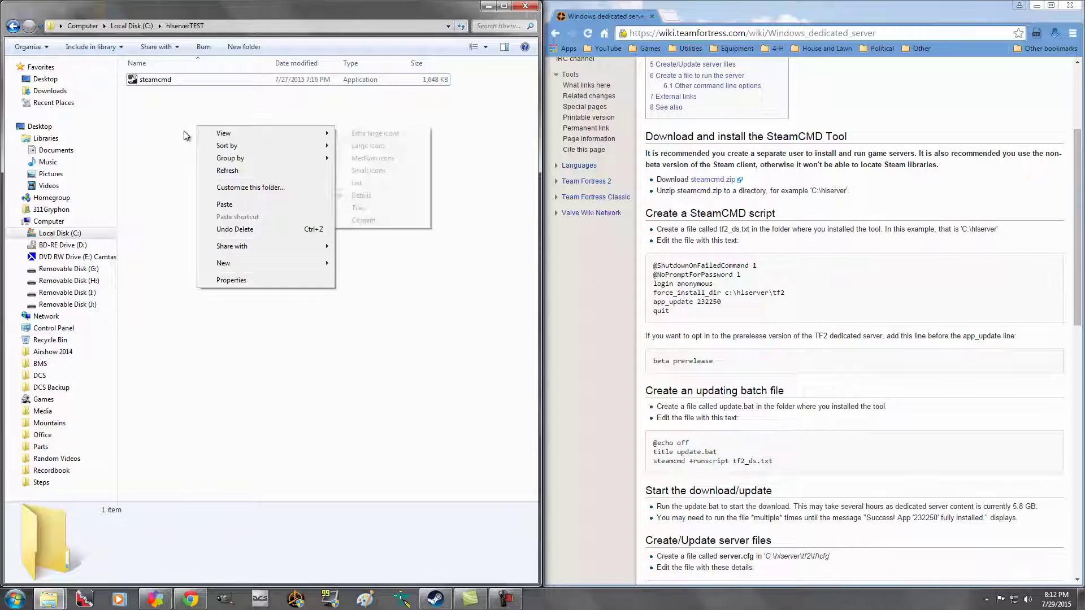
{"action": "right_click", "coordinate": [165, 117]}
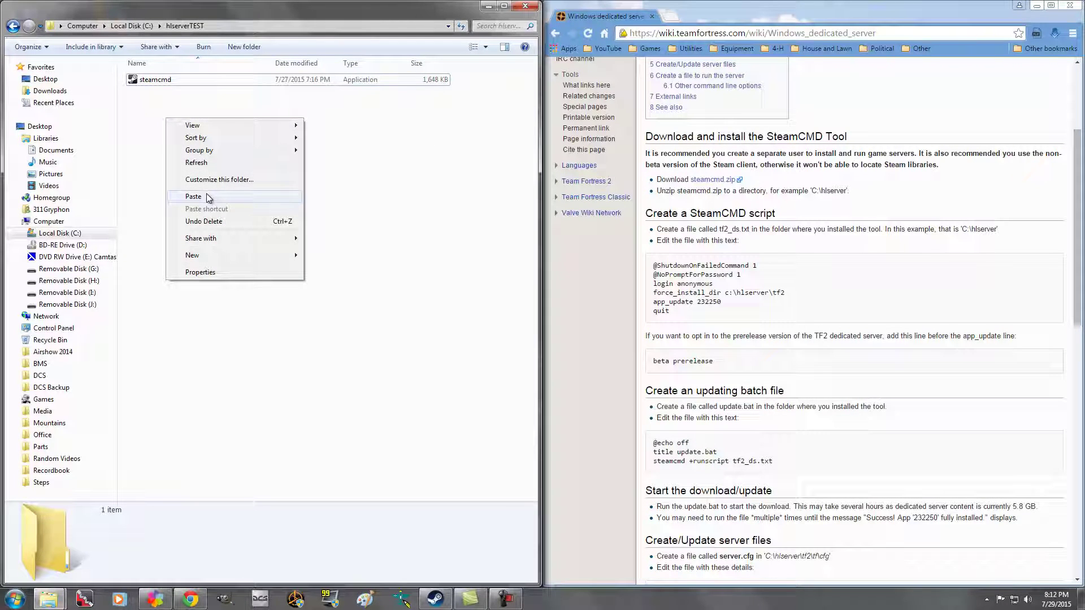
{"action": "mouse_move", "coordinate": [208, 257]}
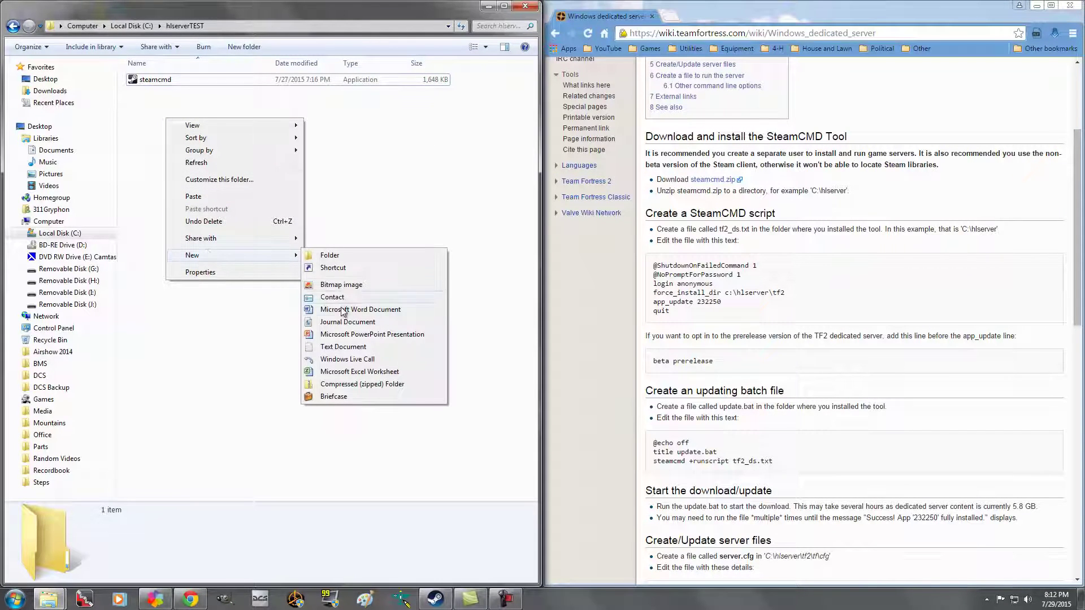
{"action": "left_click", "coordinate": [343, 347]}
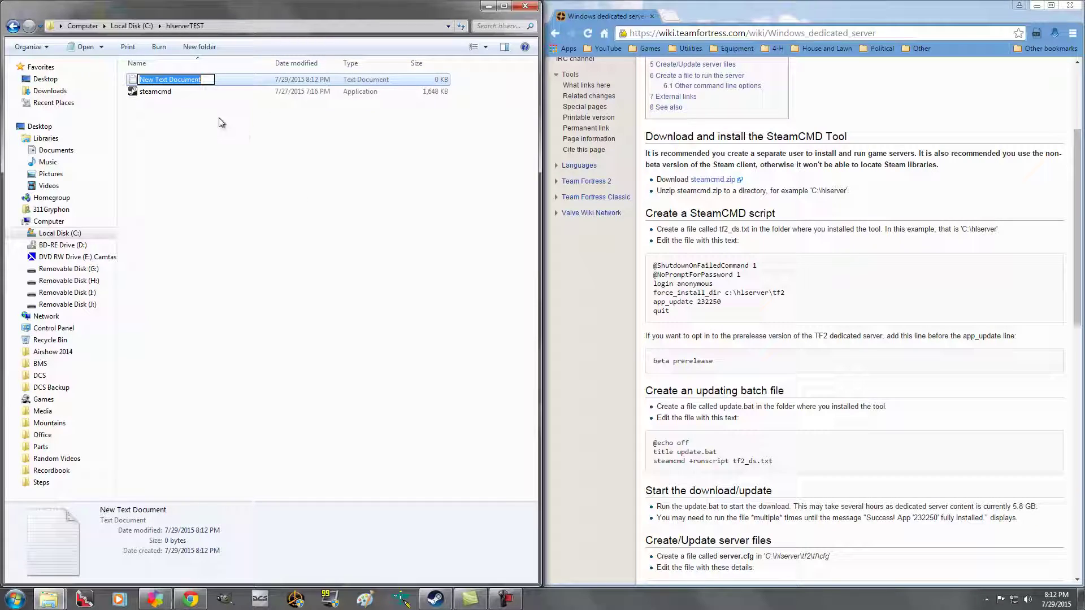
{"action": "type", "text": "tf2"}
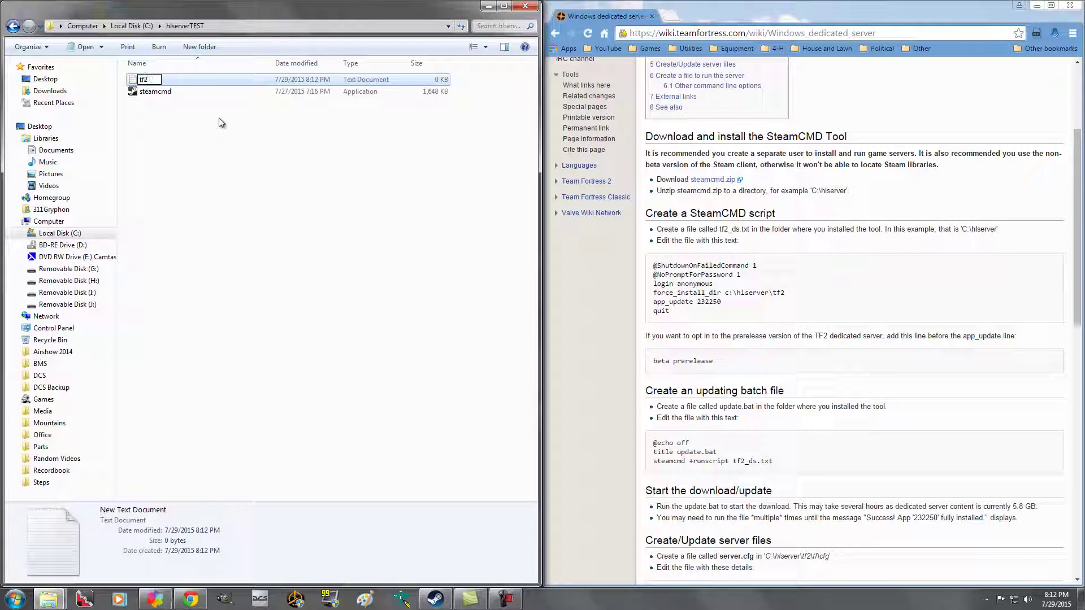
{"action": "type", "text": "_ds.txt"}
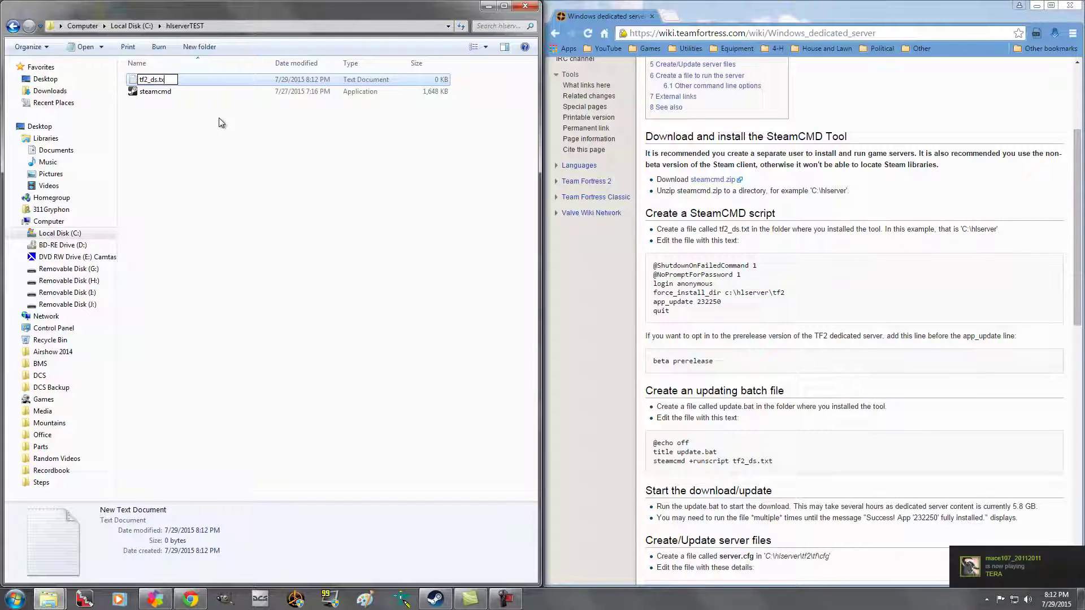
{"action": "key", "text": "Return"}
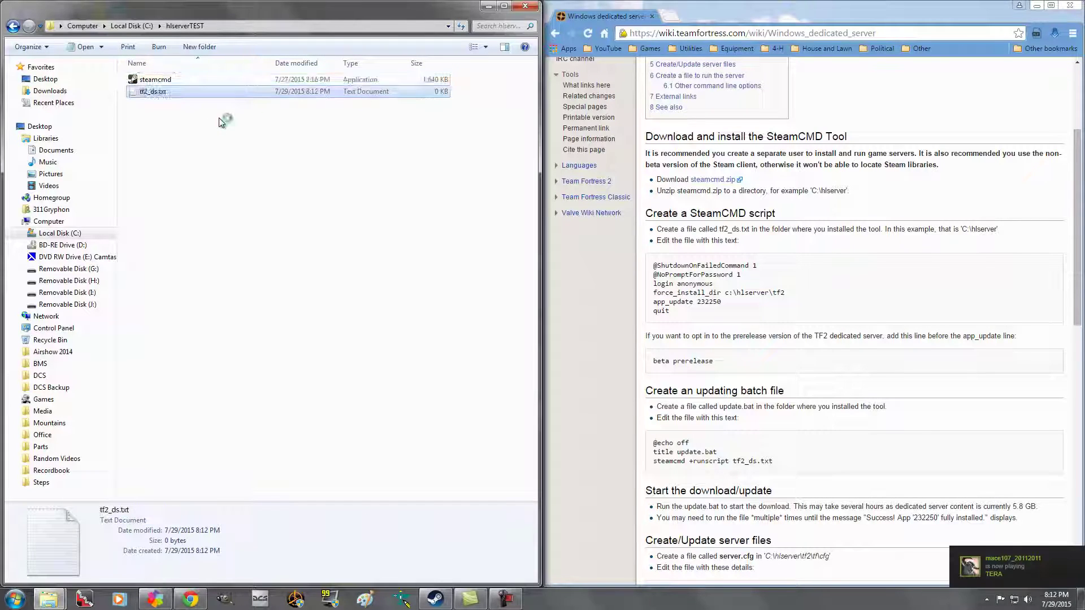
Paste the wiki's six-line SteamCMD script into tf2_ds.txt and save it at 127 bytes.
{"action": "double_click", "coordinate": [162, 92]}
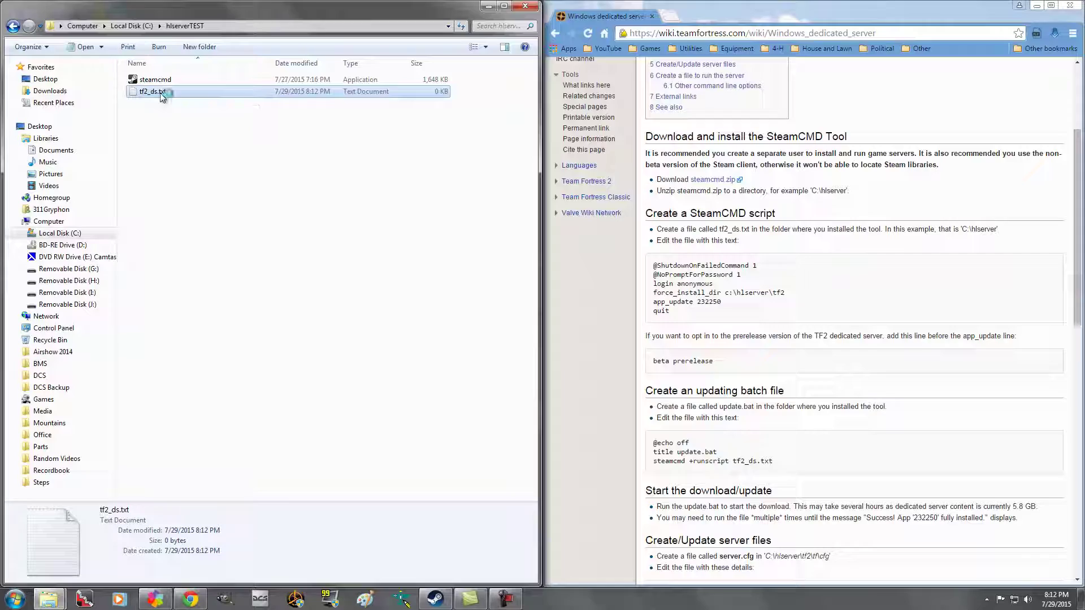
{"action": "left_click_drag", "start_coordinate": [621, 48], "coordinate": [209, 28]}
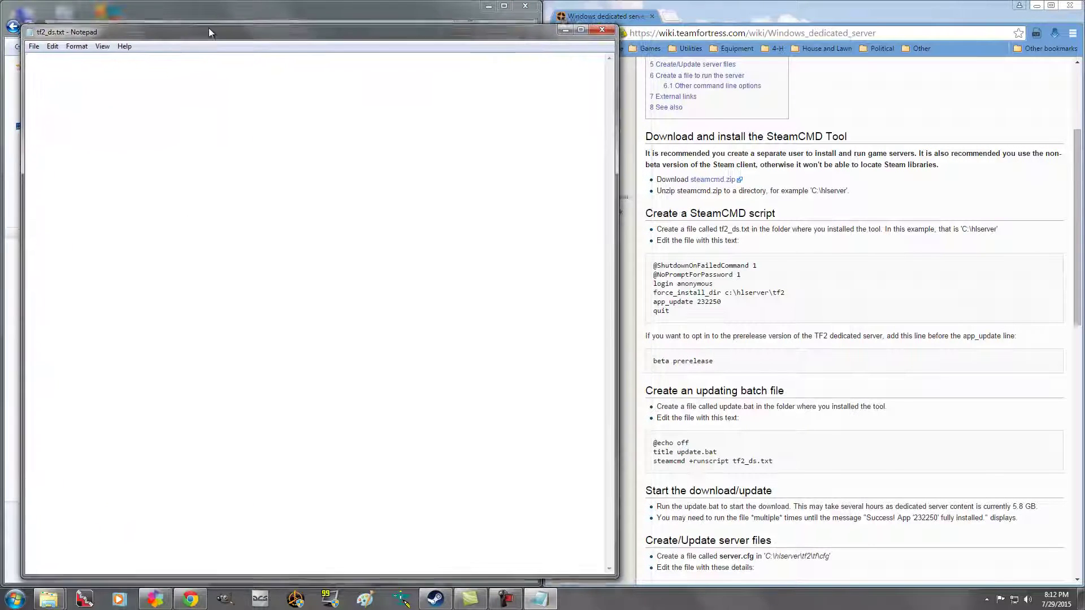
{"action": "left_click_drag", "start_coordinate": [613, 254], "coordinate": [543, 255]}
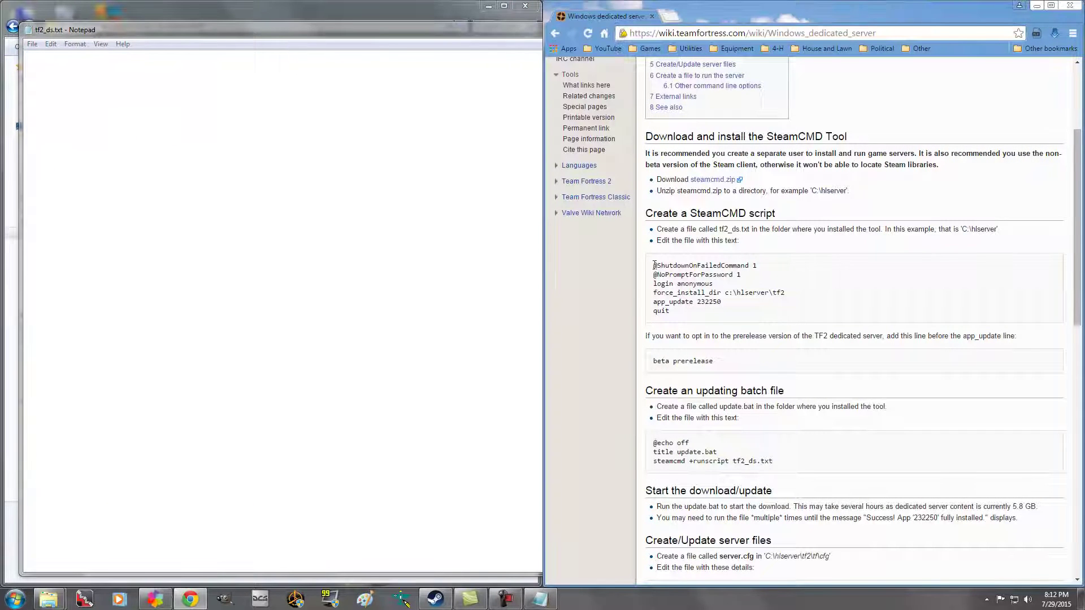
{"action": "left_click_drag", "start_coordinate": [654, 266], "coordinate": [680, 317]}
{"action": "key", "text": "ctrl+c"}
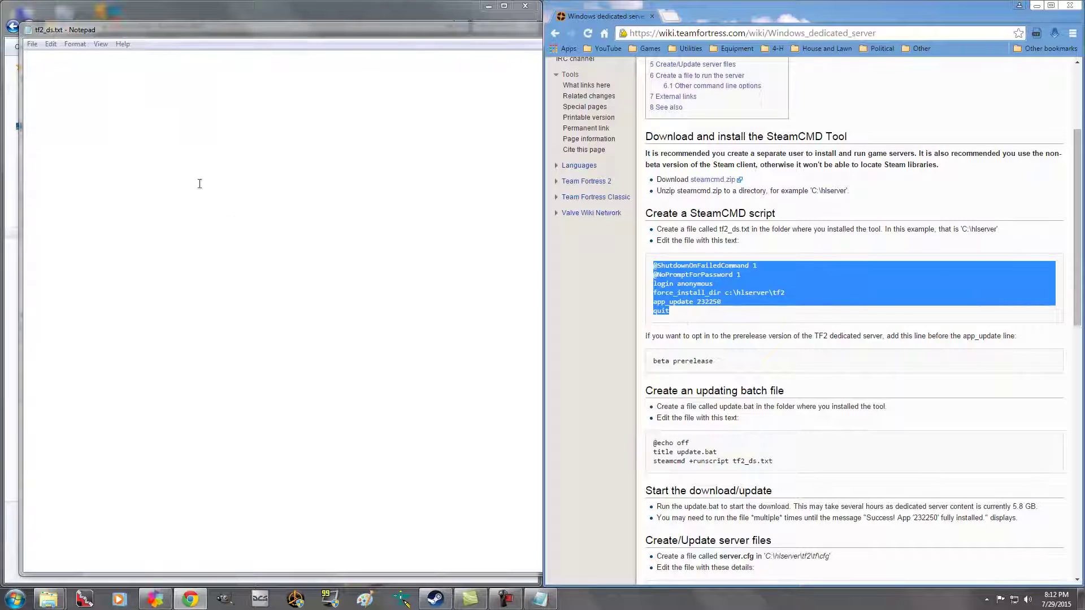
{"action": "left_click", "coordinate": [183, 151]}
{"action": "key", "text": "ctrl+v"}
{"action": "left_click", "coordinate": [32, 44]}
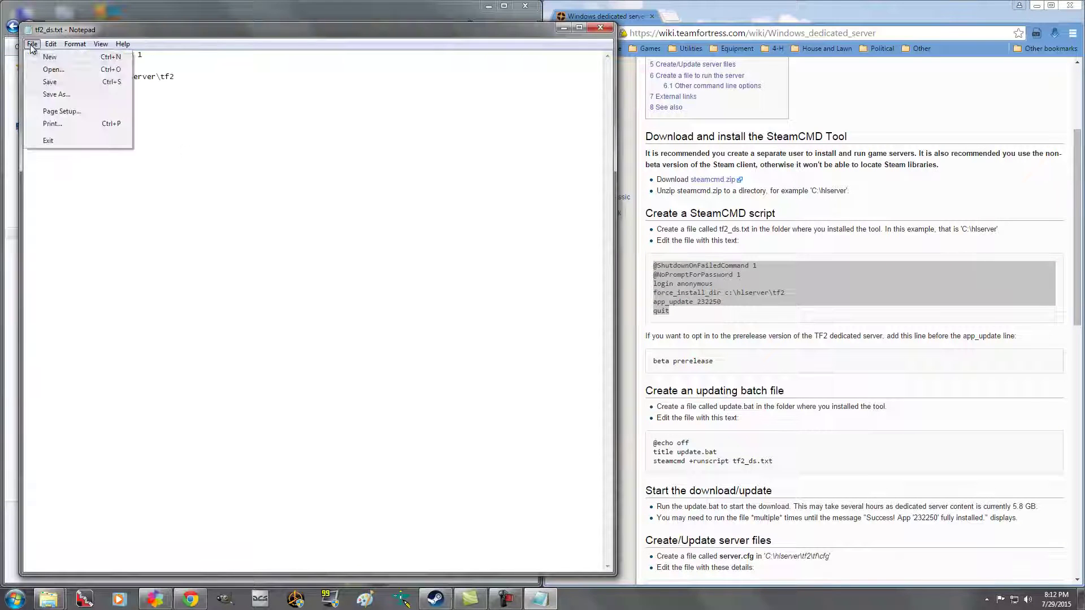
{"action": "left_click", "coordinate": [41, 77]}
{"action": "left_click", "coordinate": [599, 30]}
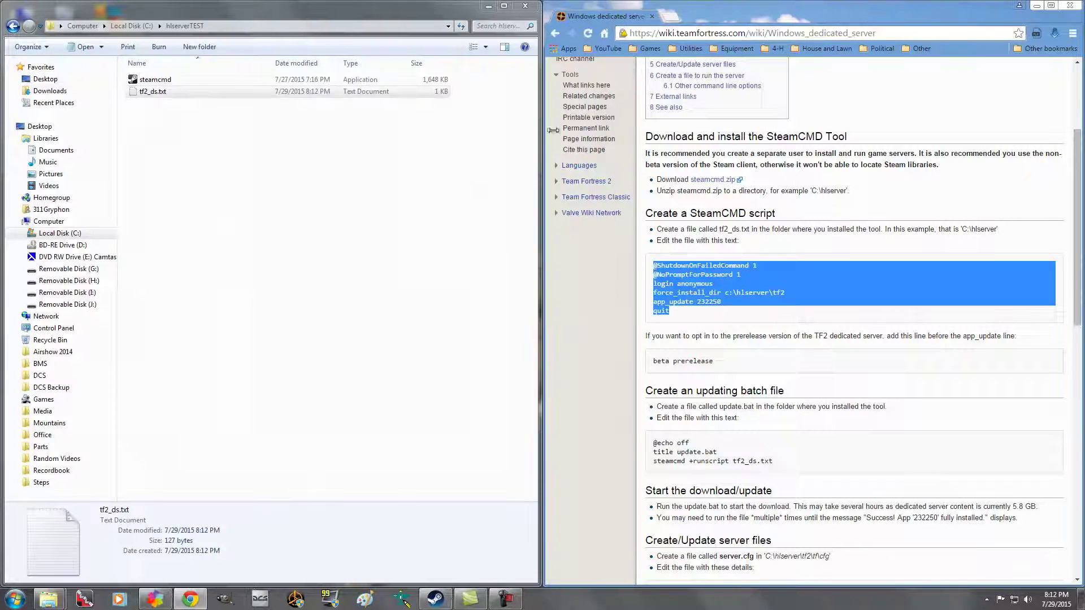
{"action": "left_click", "coordinate": [774, 310]}
{"action": "scroll", "coordinate": [775, 310], "scroll_direction": "down", "scroll_amount": 2}
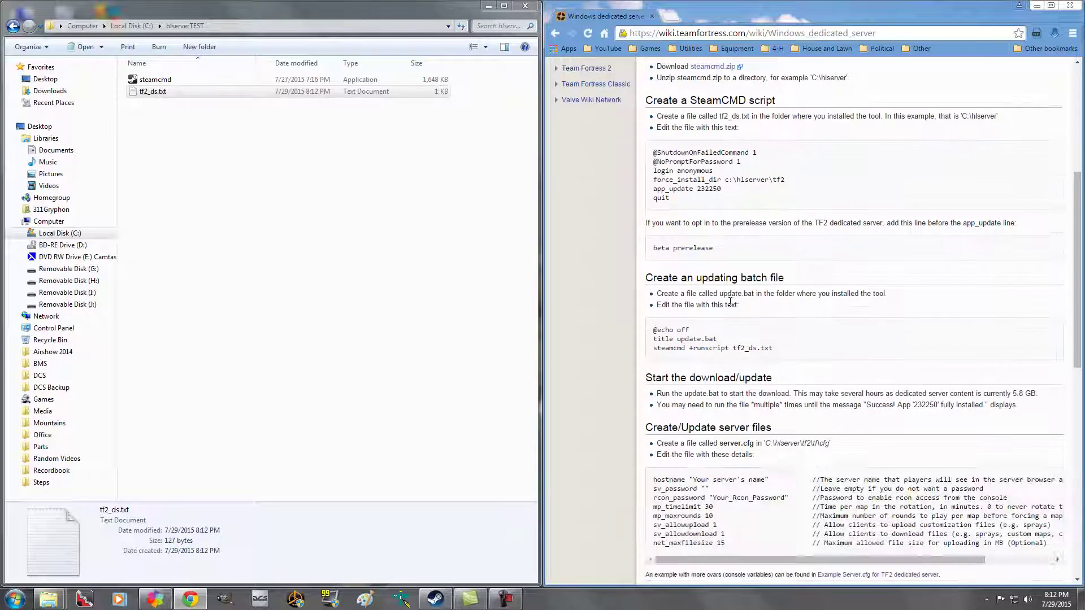
{"action": "triple_click", "coordinate": [656, 226]}
{"action": "left_click", "coordinate": [775, 261]}
{"action": "scroll", "coordinate": [740, 277], "scroll_direction": "down", "scroll_amount": 1}
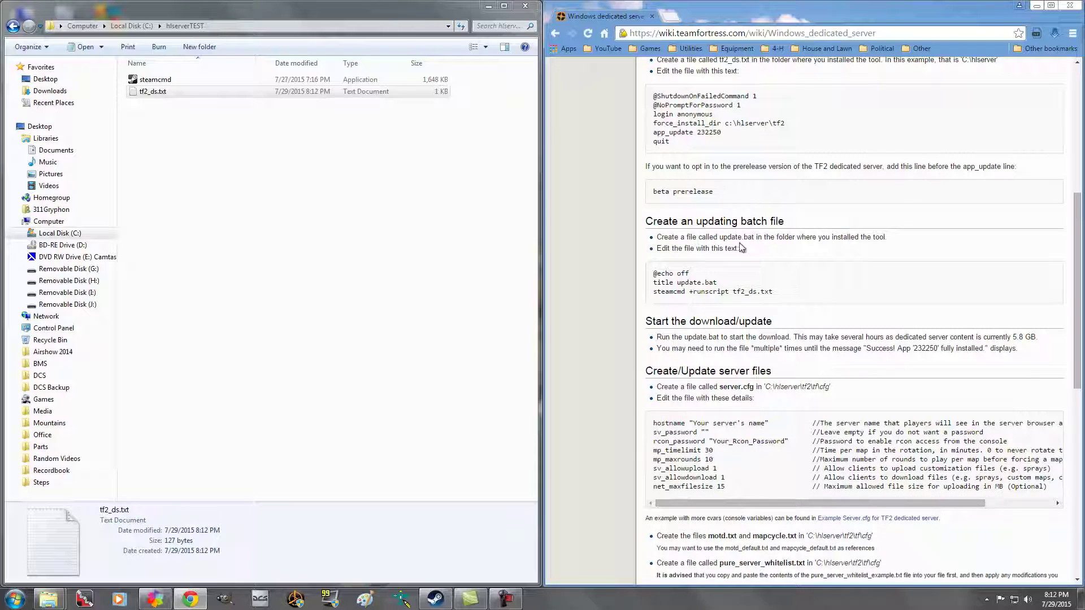
{"action": "left_click", "coordinate": [433, 225]}
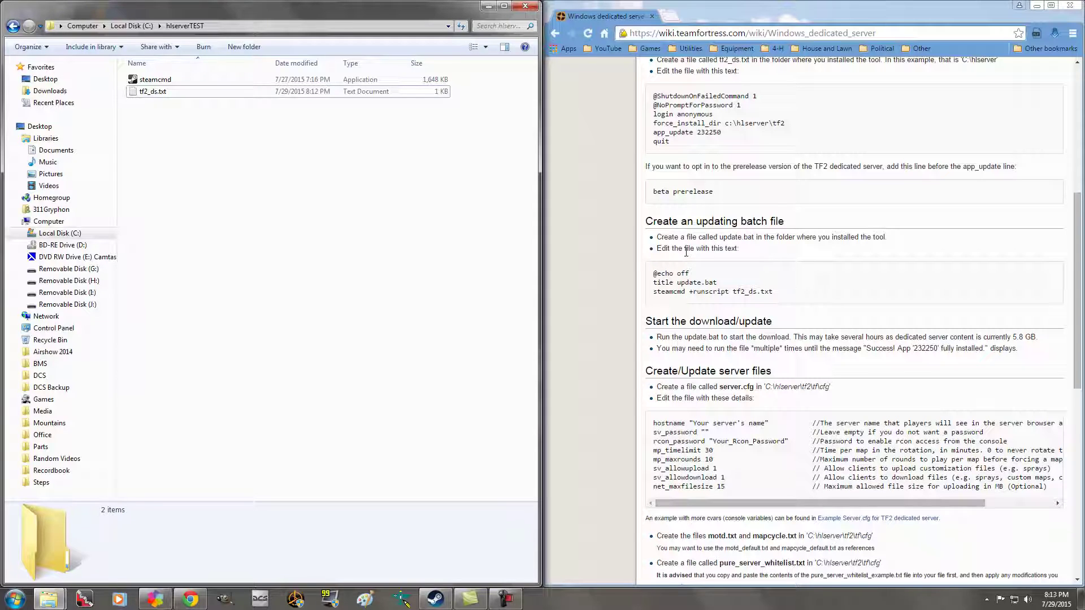
{"action": "right_click", "coordinate": [244, 127]}
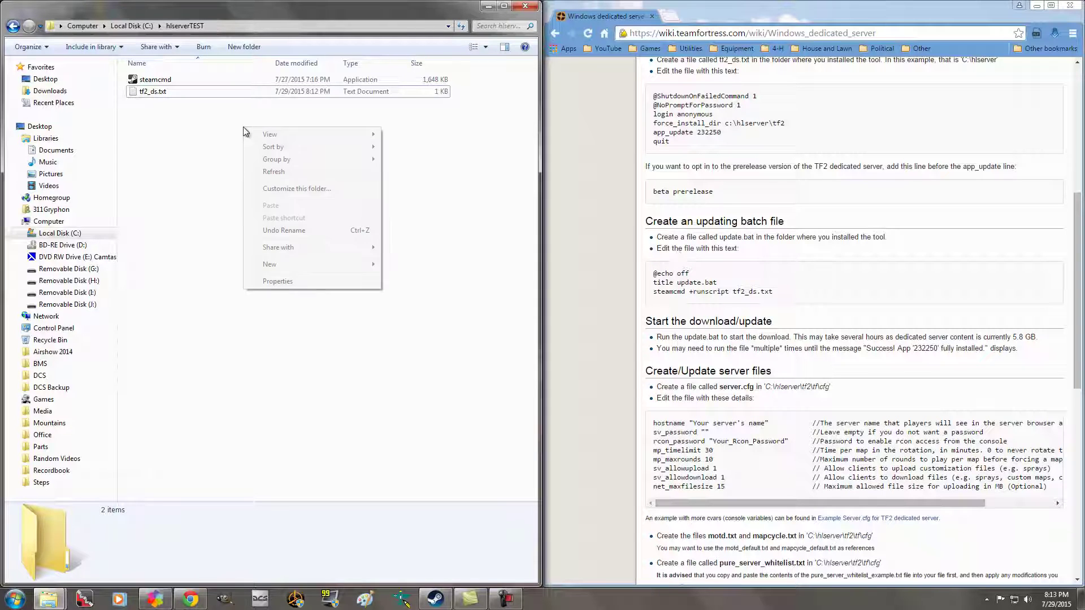
Dismiss the folder menu and launch a blank Notepad from the Start menu.
{"action": "mouse_move", "coordinate": [283, 263]}
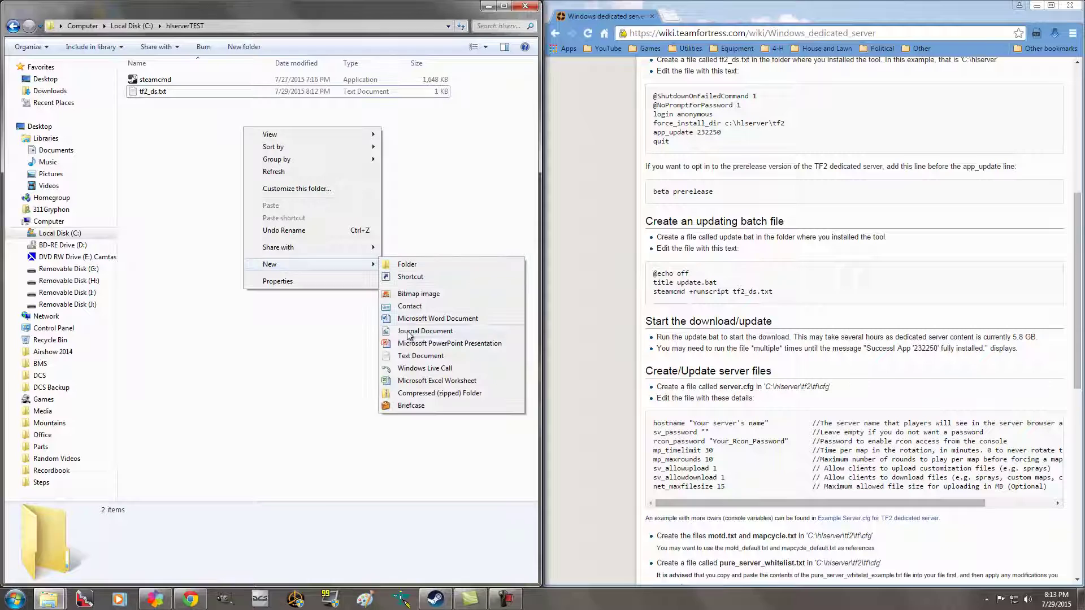
{"action": "left_click", "coordinate": [242, 339]}
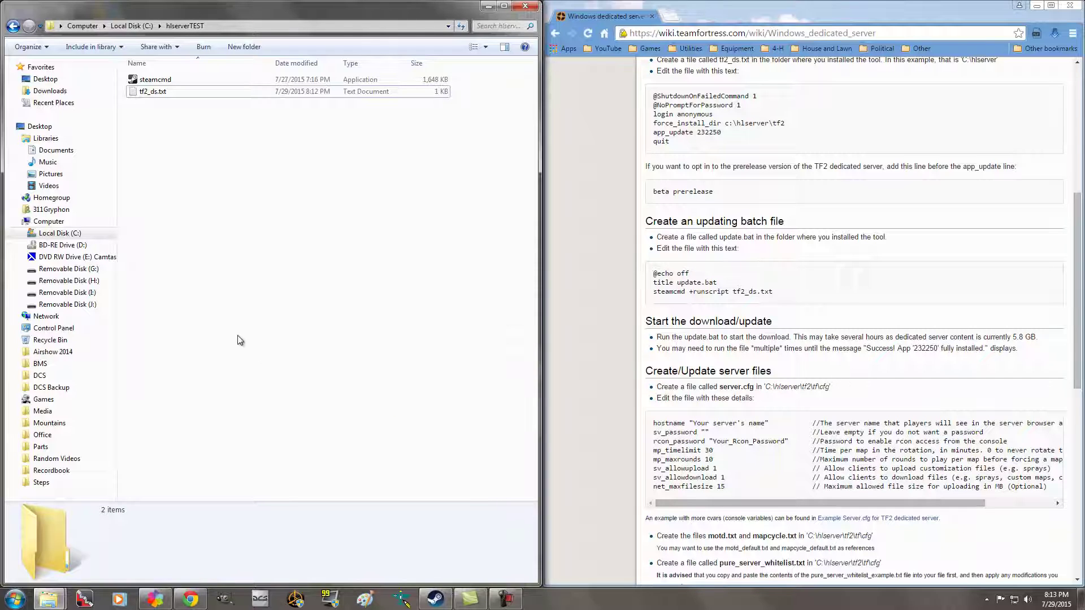
{"action": "left_click", "coordinate": [14, 599]}
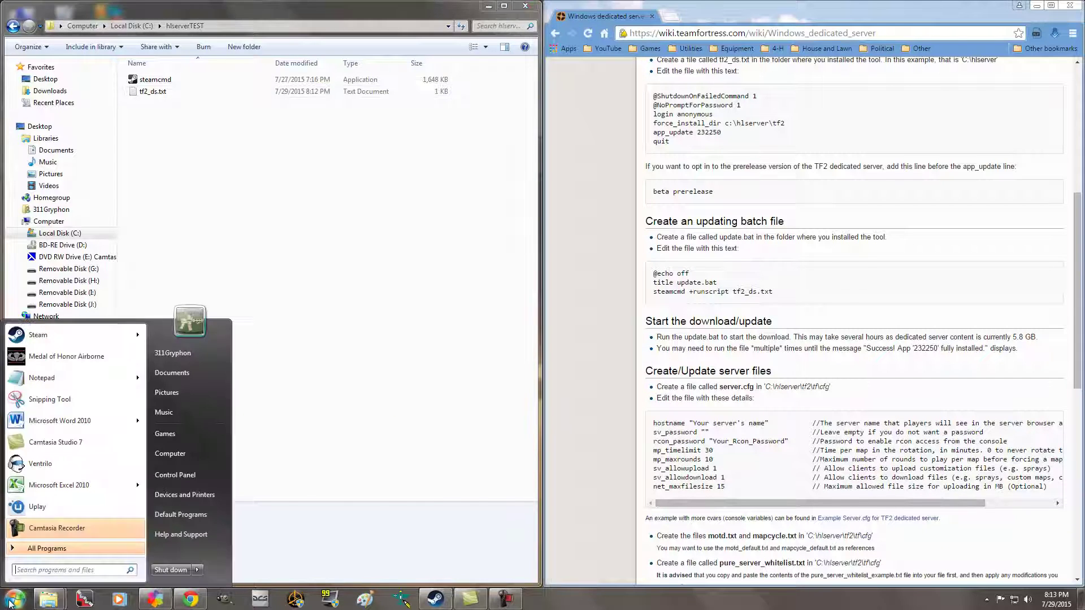
{"action": "left_click", "coordinate": [39, 377]}
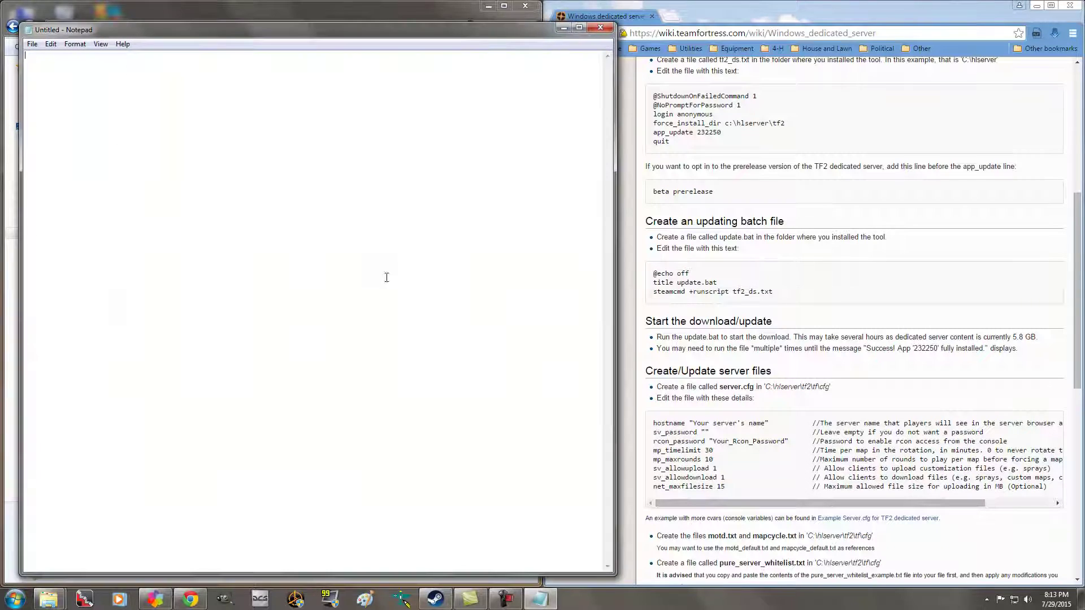
Save the blank document as update.bat in hlserverTEST with Save as type All Files.
{"action": "left_click", "coordinate": [32, 44]}
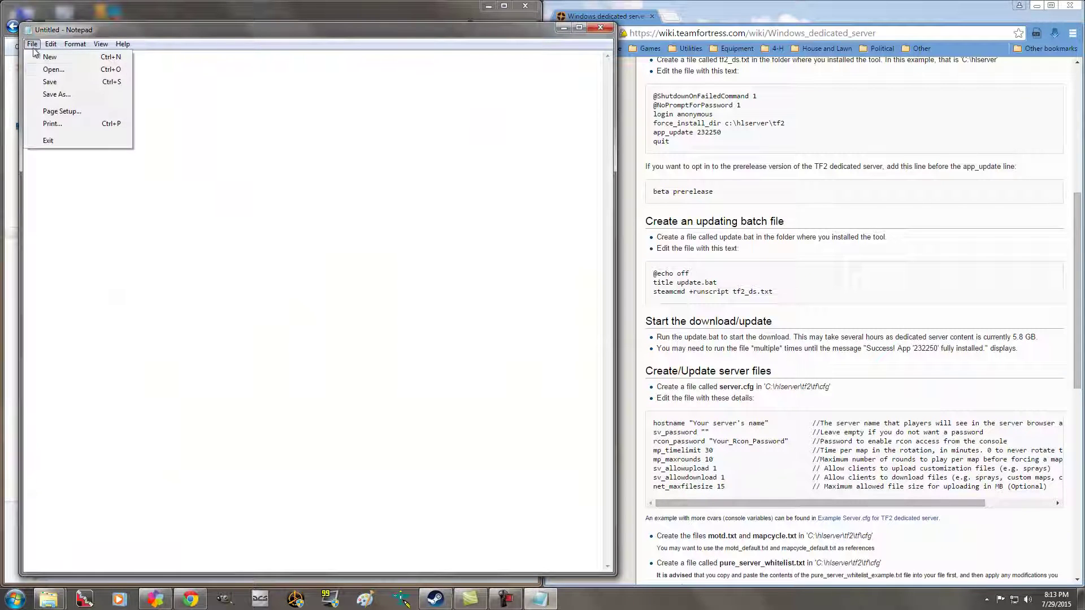
{"action": "left_click", "coordinate": [63, 95]}
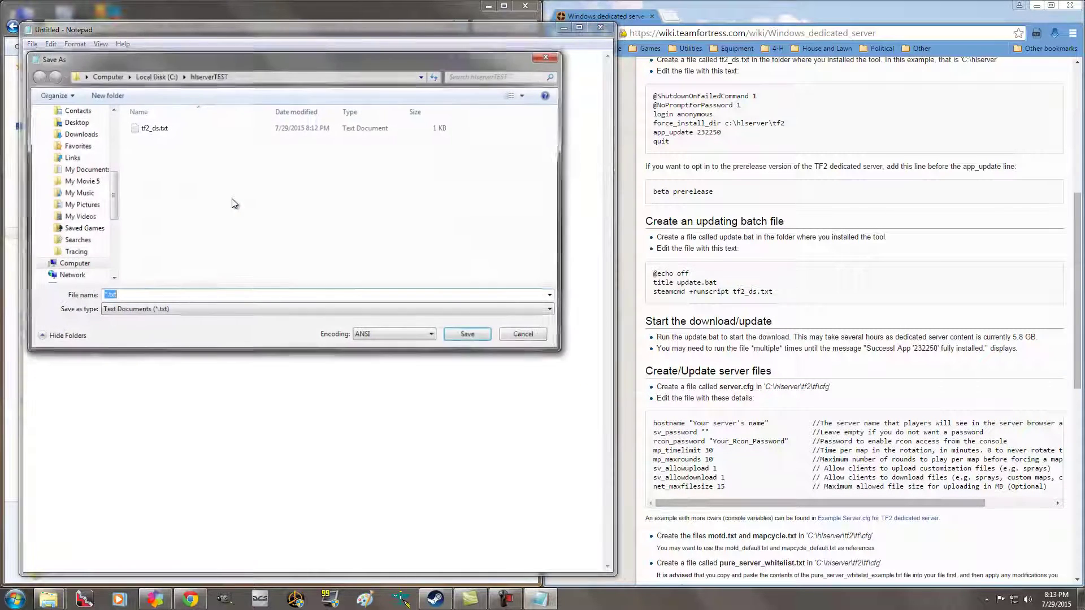
{"action": "left_click", "coordinate": [143, 311]}
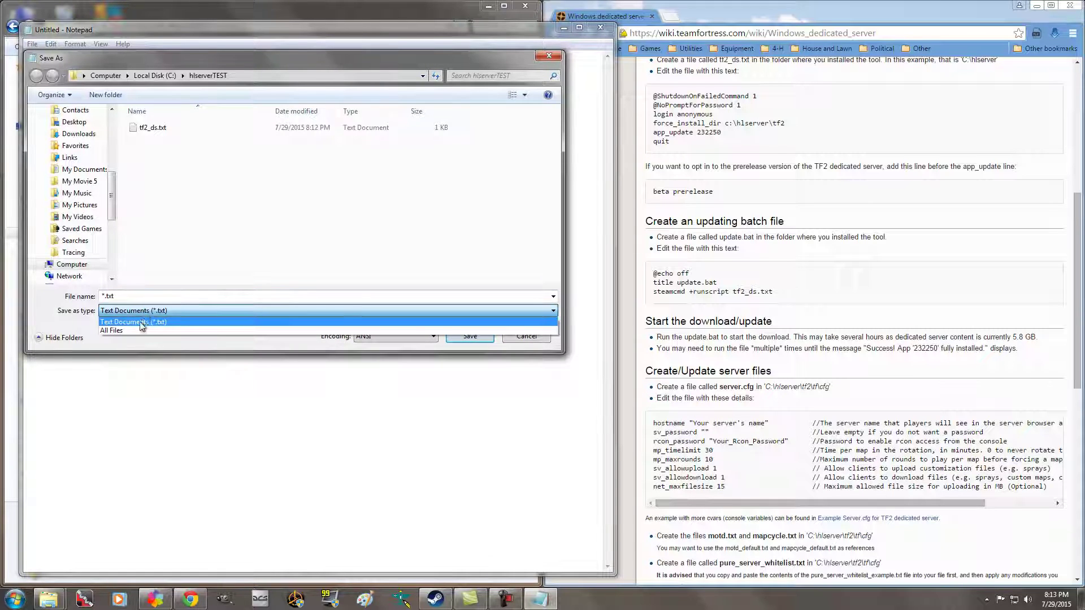
{"action": "left_click", "coordinate": [134, 330]}
{"action": "left_click", "coordinate": [128, 296]}
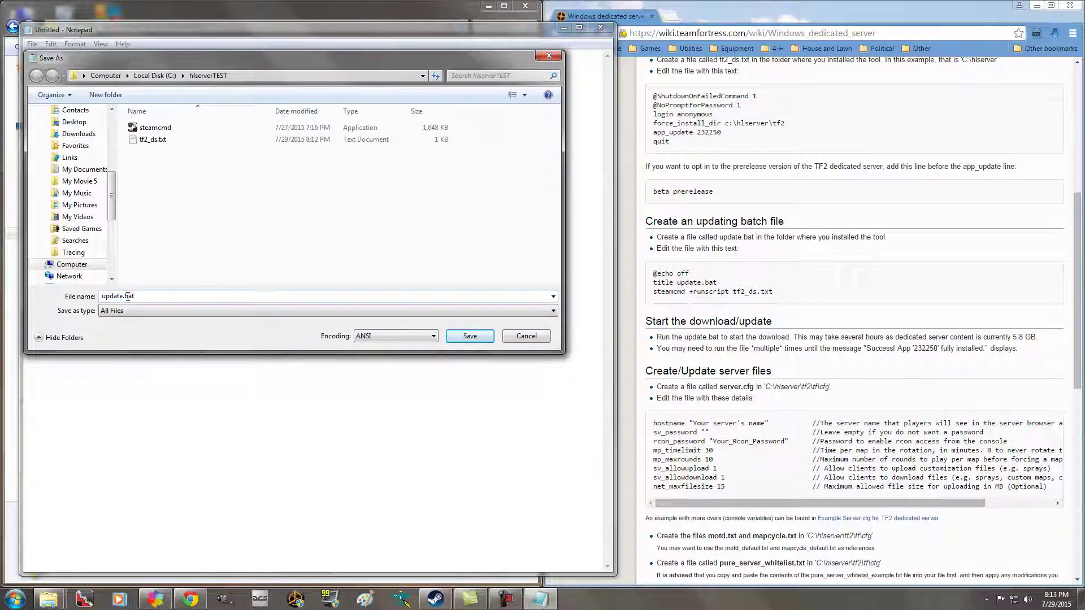
{"action": "left_click", "coordinate": [467, 337]}
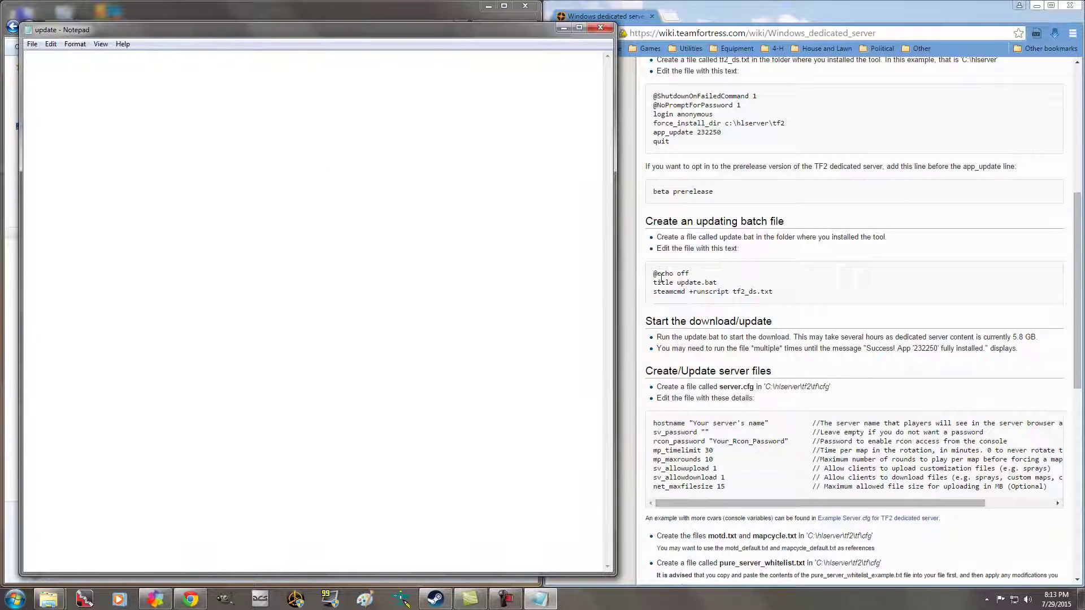
Paste the wiki's three update.bat lines into the document, save it, and close Notepad.
{"action": "left_click_drag", "start_coordinate": [653, 273], "coordinate": [773, 292]}
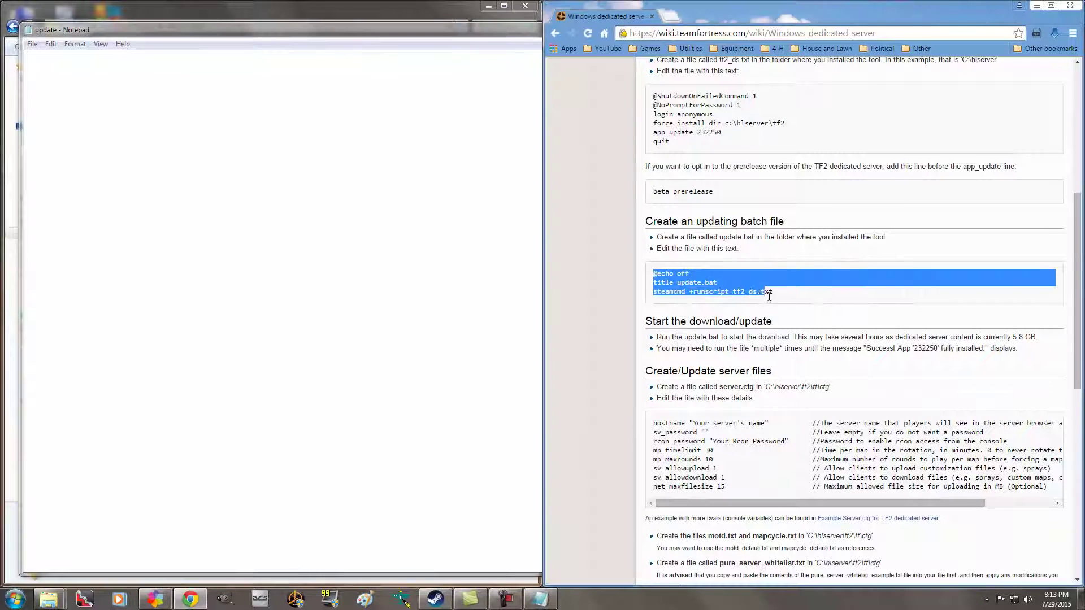
{"action": "left_click", "coordinate": [491, 269]}
{"action": "right_click", "coordinate": [136, 127]}
{"action": "left_click", "coordinate": [172, 174]}
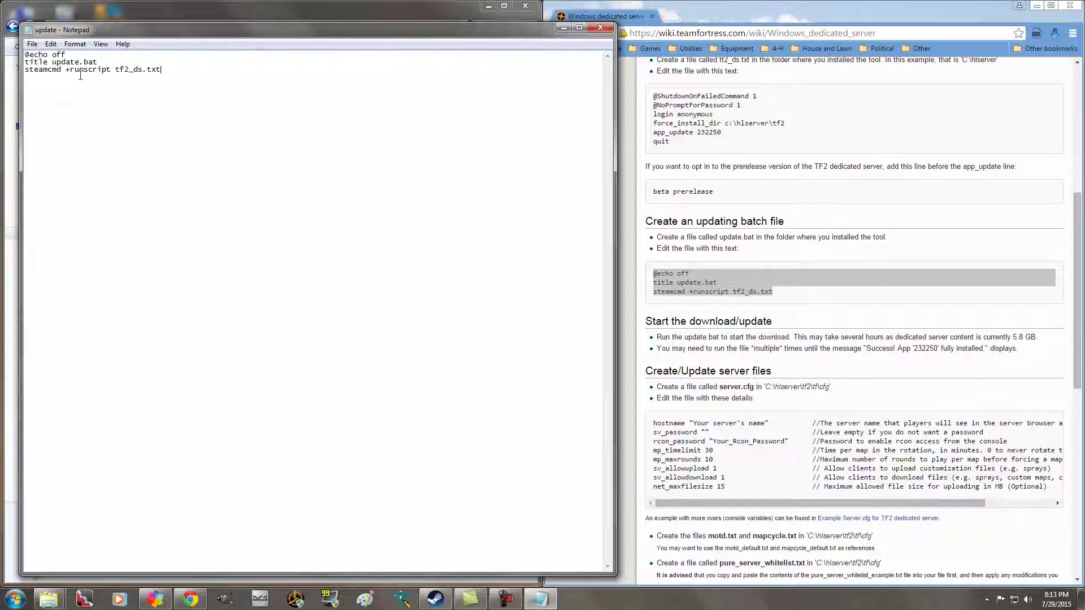
{"action": "left_click", "coordinate": [32, 44]}
{"action": "left_click", "coordinate": [45, 81]}
{"action": "left_click", "coordinate": [600, 27]}
Check the new update batch file in hlserverTEST and clear the wiki selection.
{"action": "left_click", "coordinate": [151, 105]}
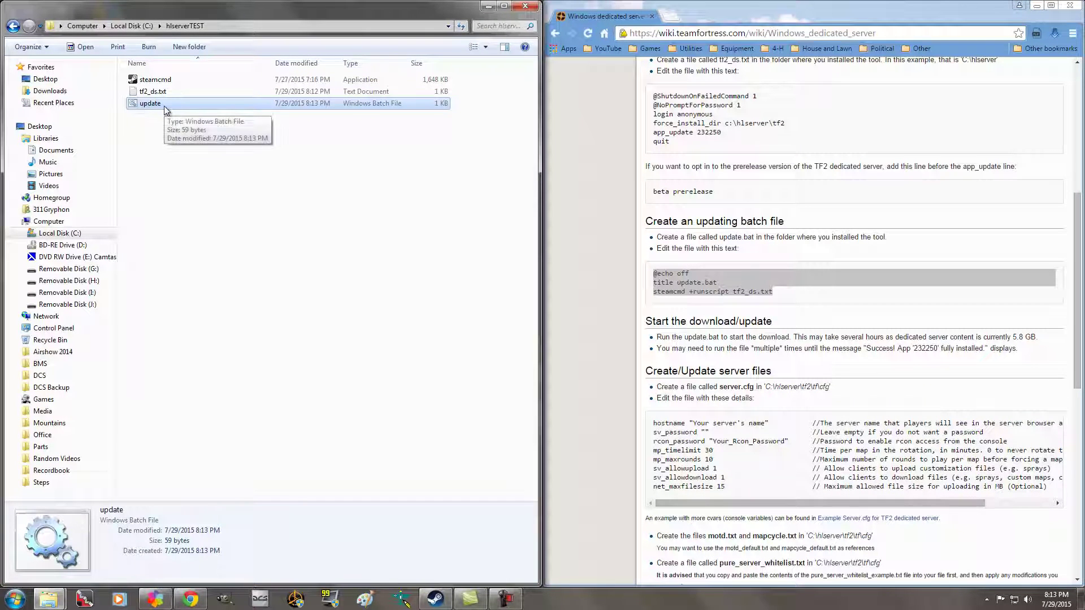
{"action": "left_click", "coordinate": [367, 160]}
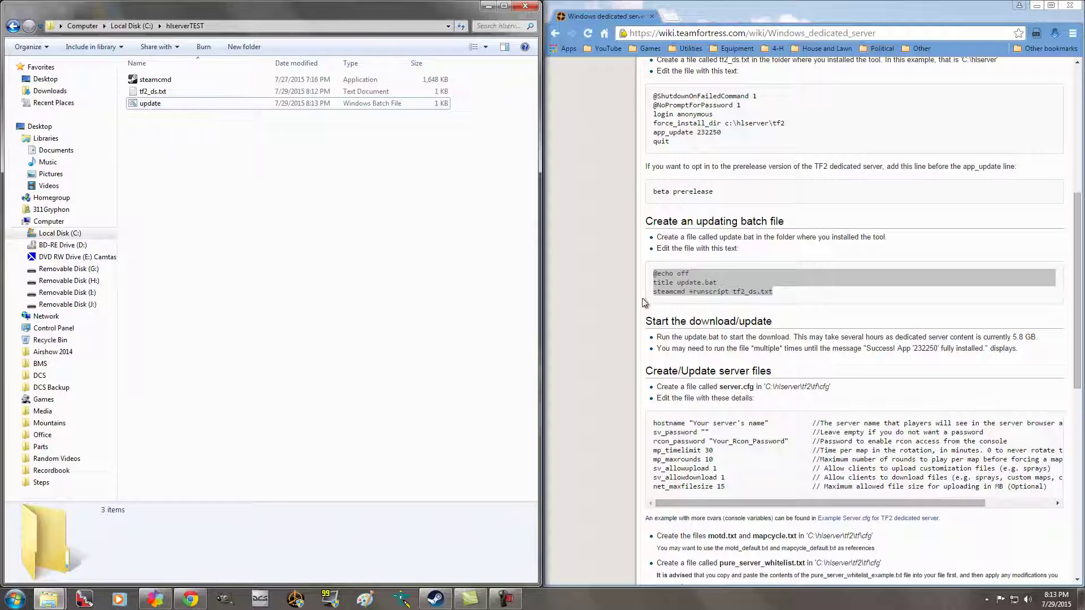
{"action": "left_click", "coordinate": [656, 316]}
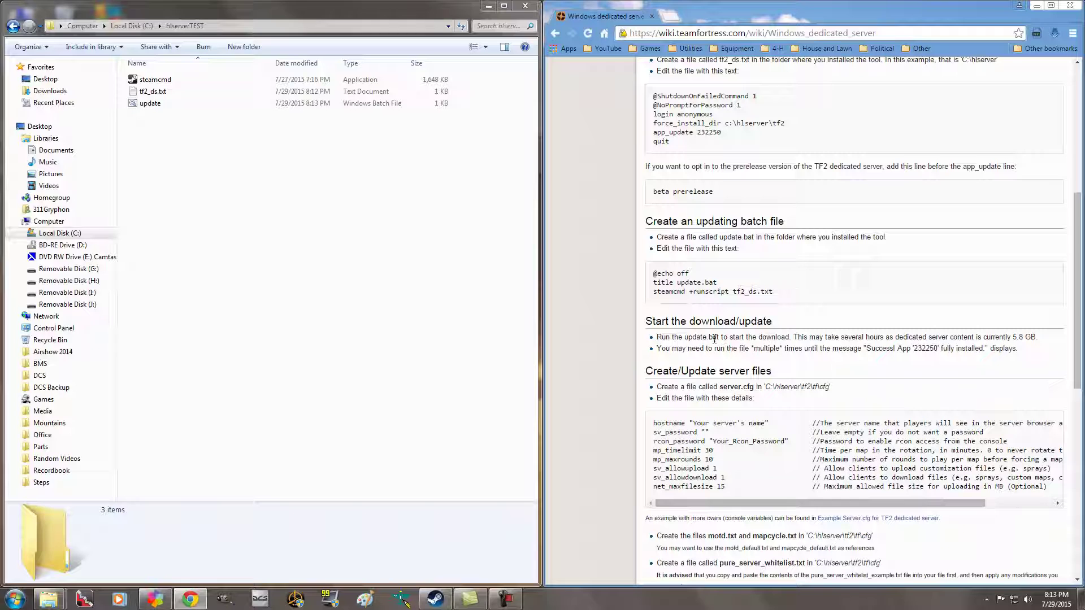
Run update.bat to start the server download, close its console, and deselect the file.
{"action": "double_click", "coordinate": [150, 104]}
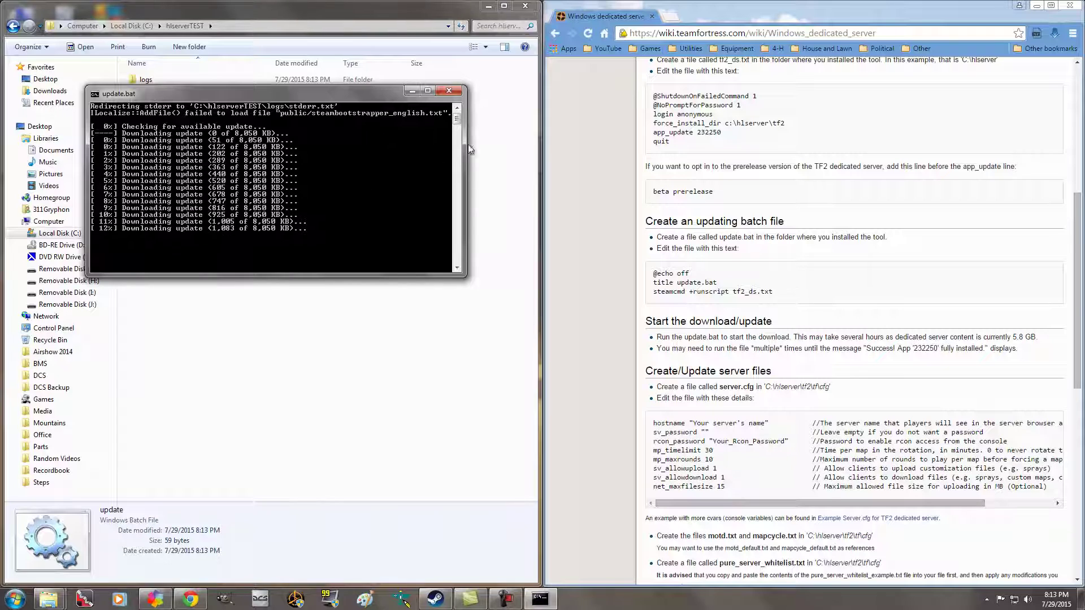
{"action": "left_click", "coordinate": [449, 91]}
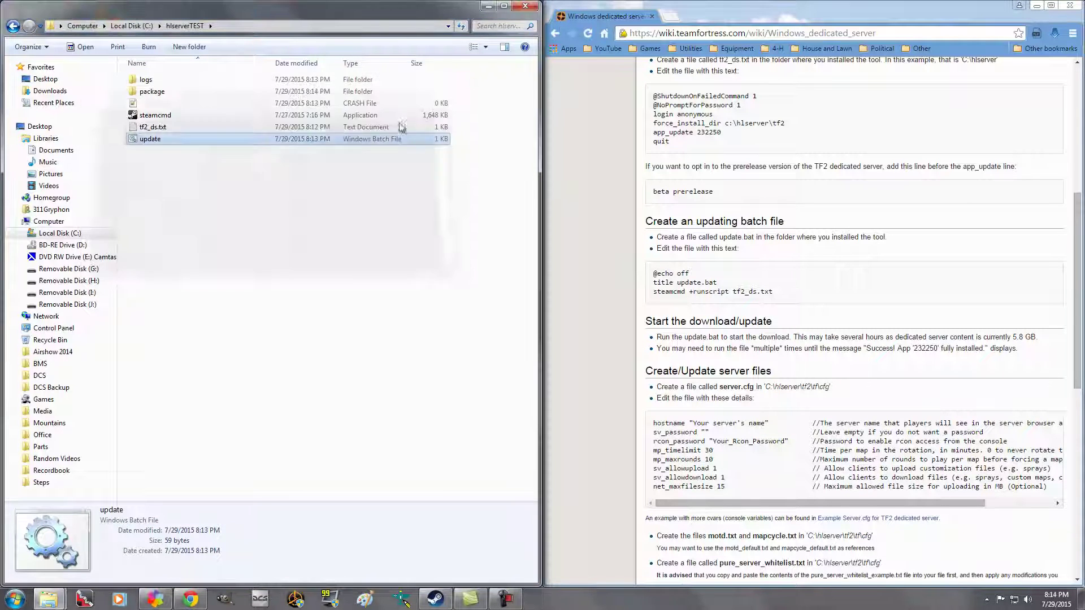
{"action": "left_click", "coordinate": [209, 192]}
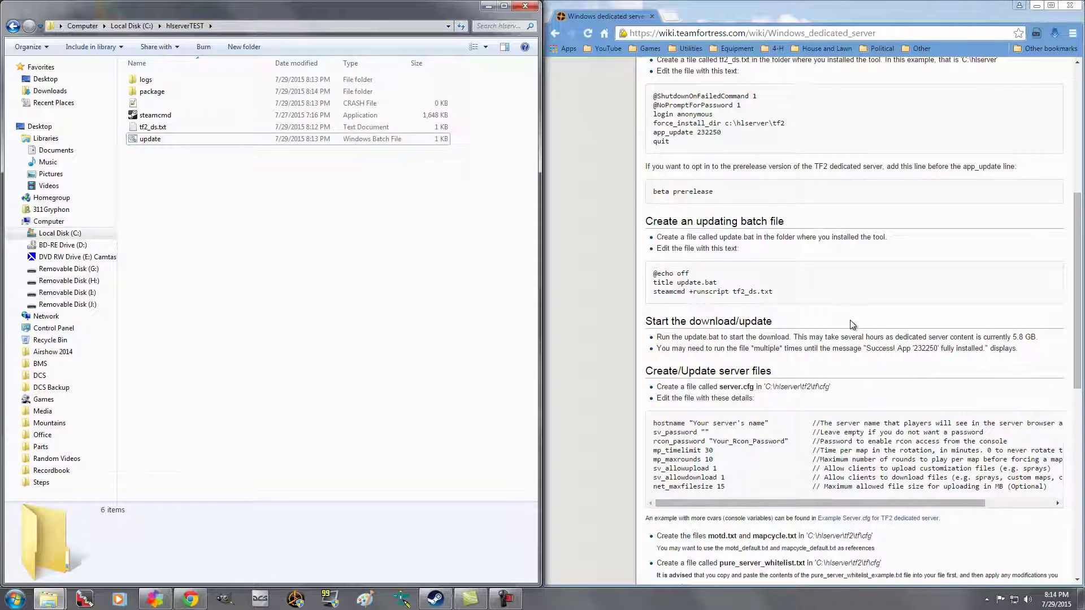
{"action": "scroll", "coordinate": [819, 318], "scroll_direction": "down", "scroll_amount": 1}
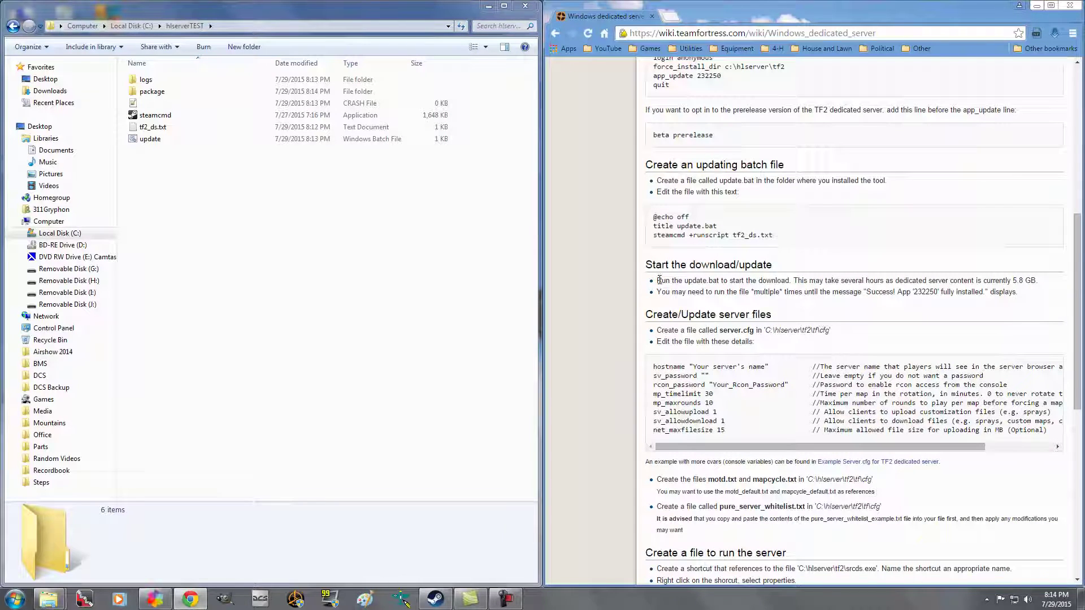
{"action": "left_click_drag", "start_coordinate": [803, 281], "coordinate": [1039, 285]}
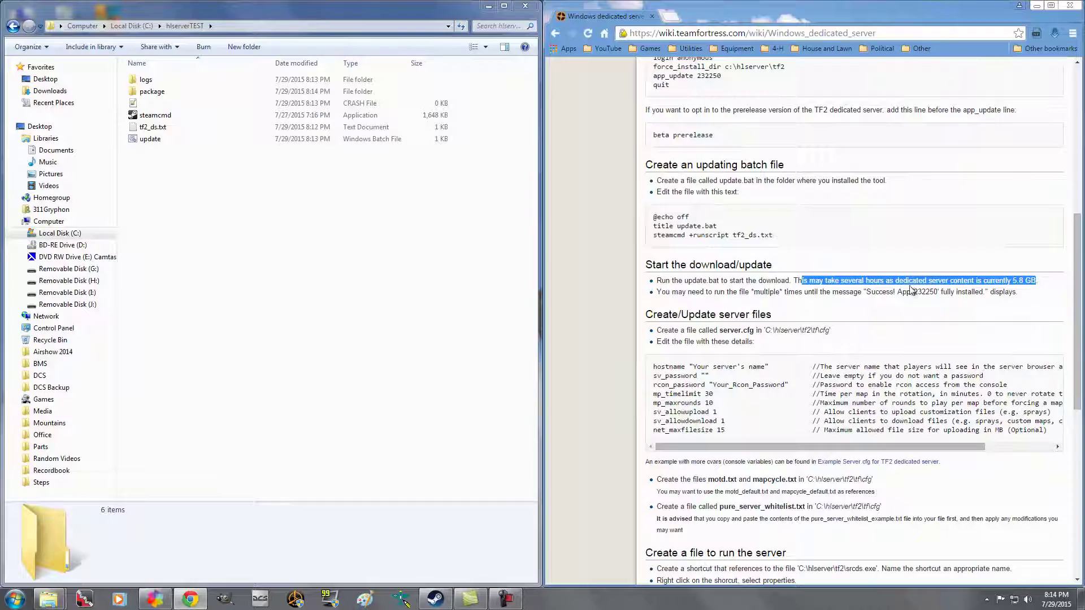
{"action": "left_click", "coordinate": [682, 292]}
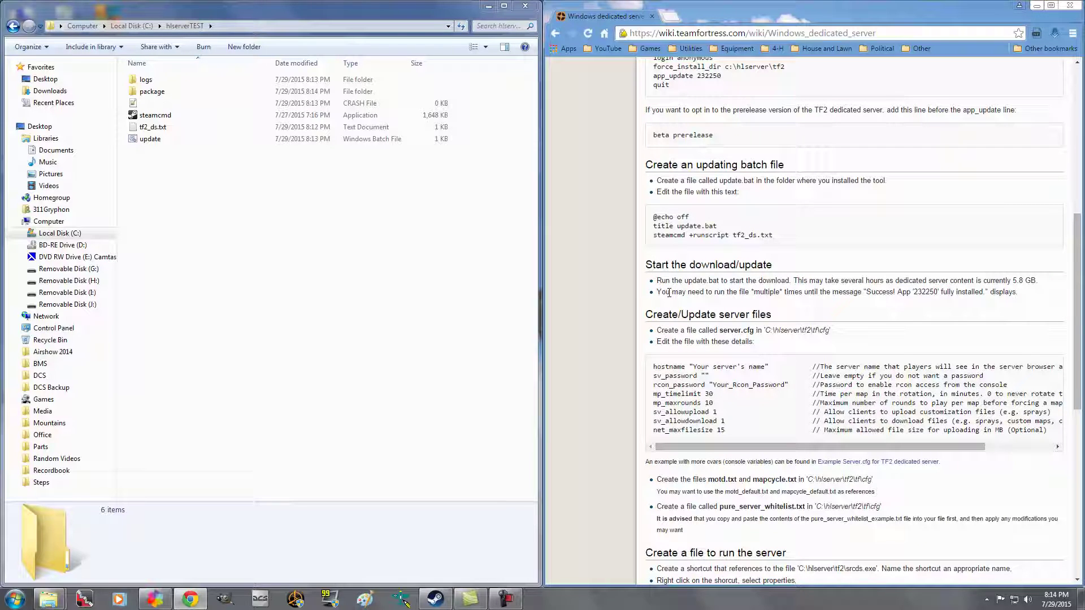
{"action": "left_click_drag", "start_coordinate": [669, 293], "coordinate": [978, 293]}
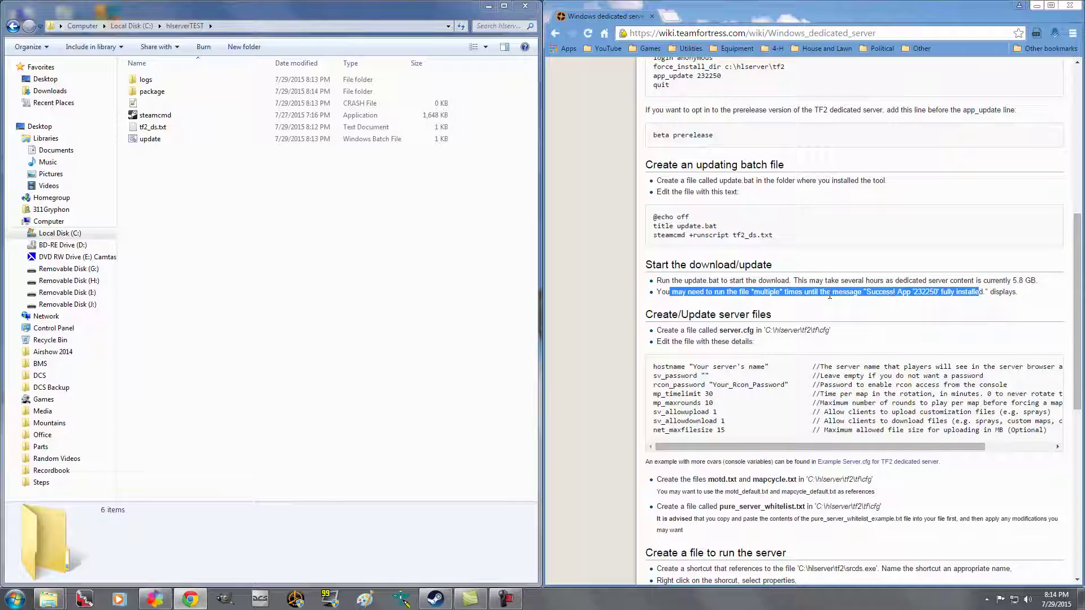
{"action": "left_click", "coordinate": [803, 292]}
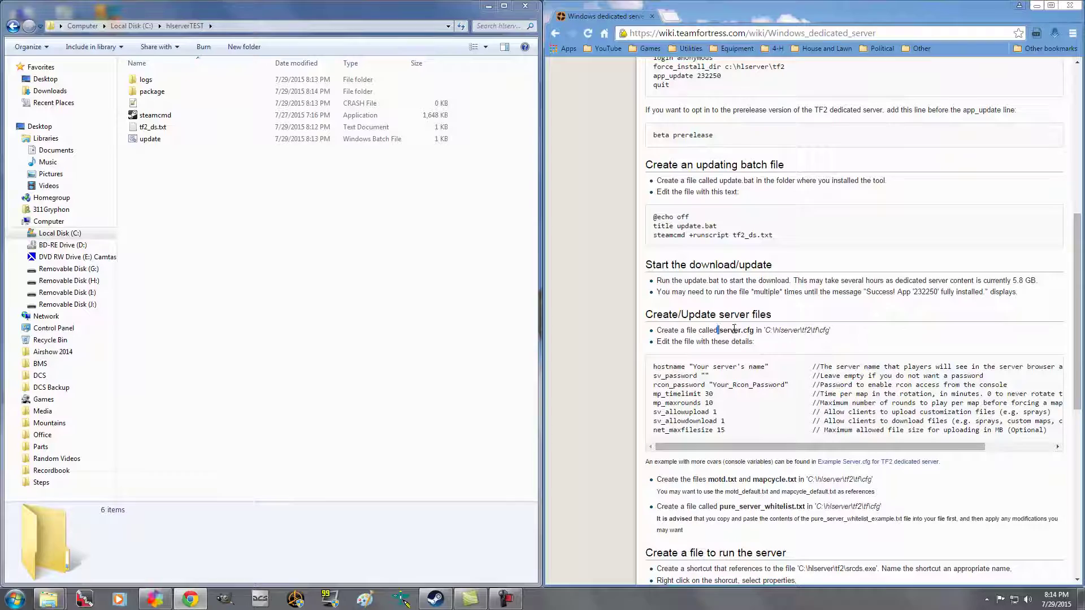
{"action": "left_click_drag", "start_coordinate": [734, 329], "coordinate": [758, 331]}
{"action": "left_click", "coordinate": [300, 249]}
Navigate to C:\hlserver\tf2\tf\cfg, browse its 39 files, and minimize the browser.
{"action": "left_click", "coordinate": [13, 27]}
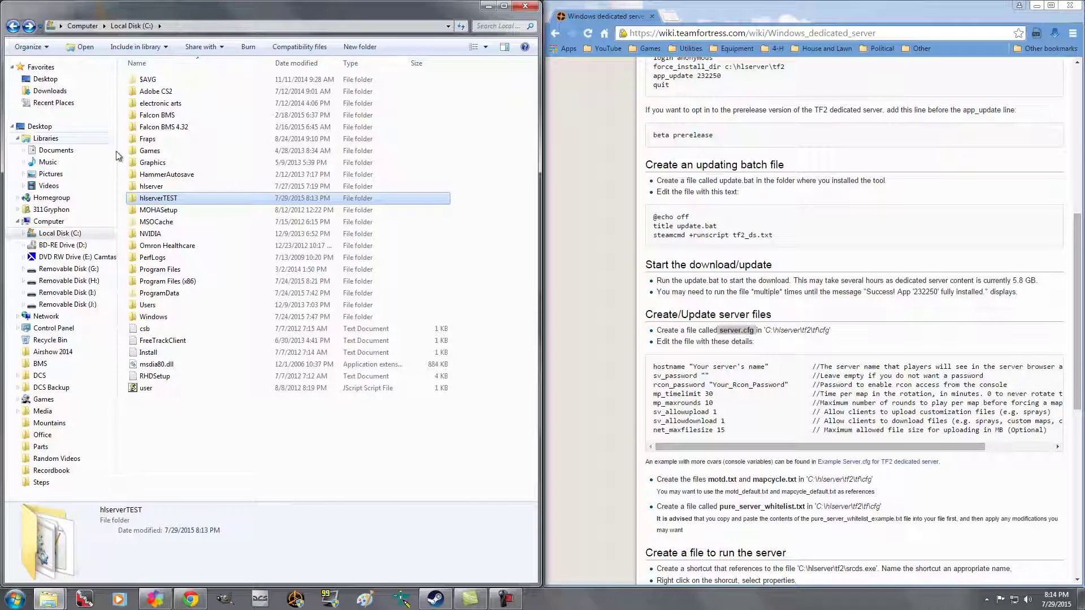
{"action": "double_click", "coordinate": [151, 186]}
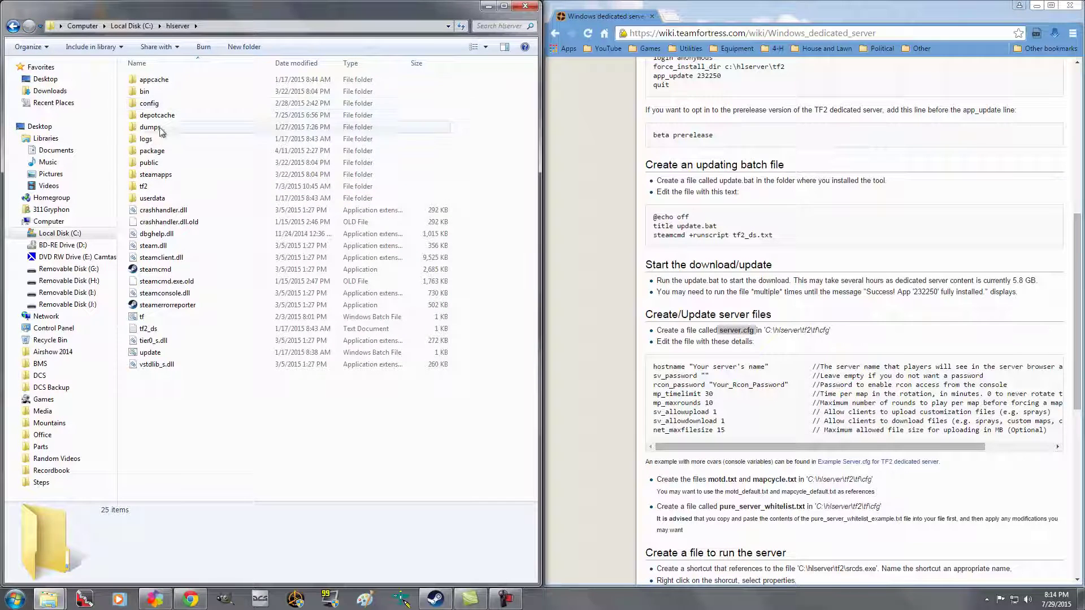
{"action": "double_click", "coordinate": [148, 186]}
{"action": "double_click", "coordinate": [148, 129]}
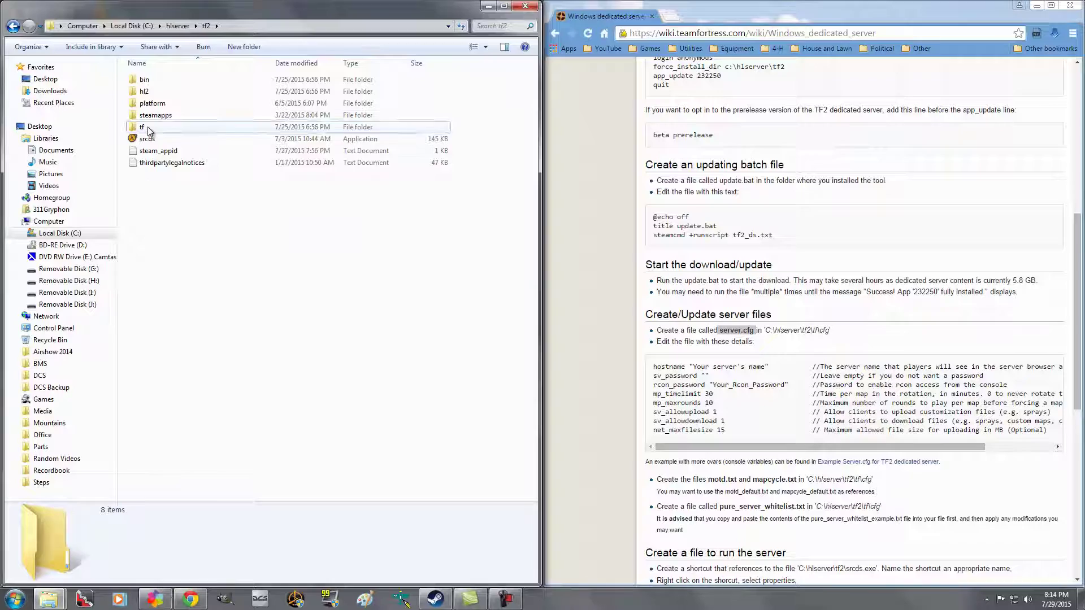
{"action": "double_click", "coordinate": [149, 92]}
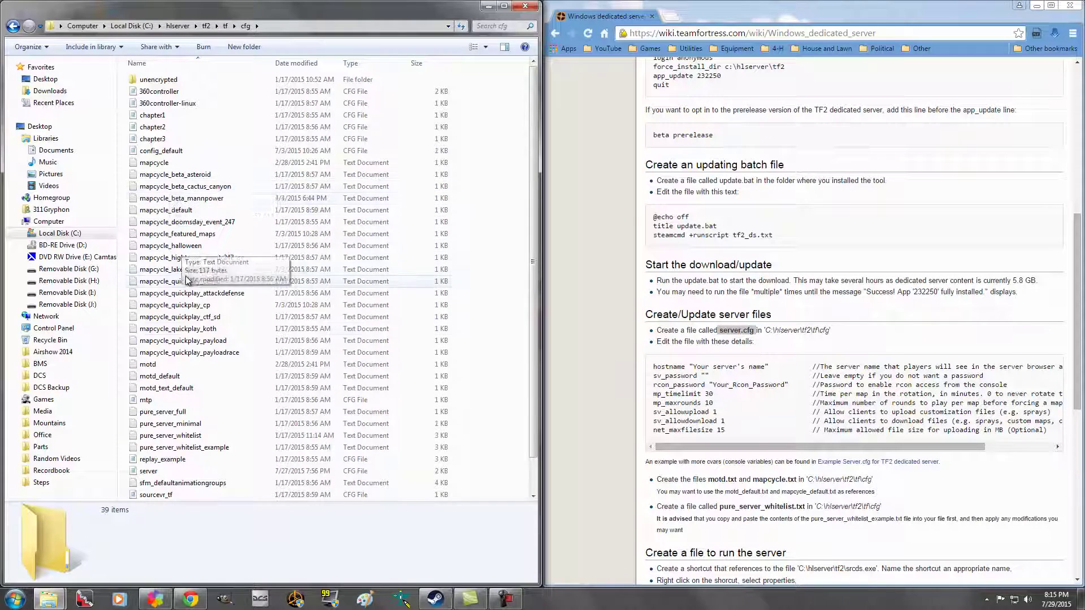
{"action": "scroll", "coordinate": [172, 254], "scroll_direction": "down", "scroll_amount": 1}
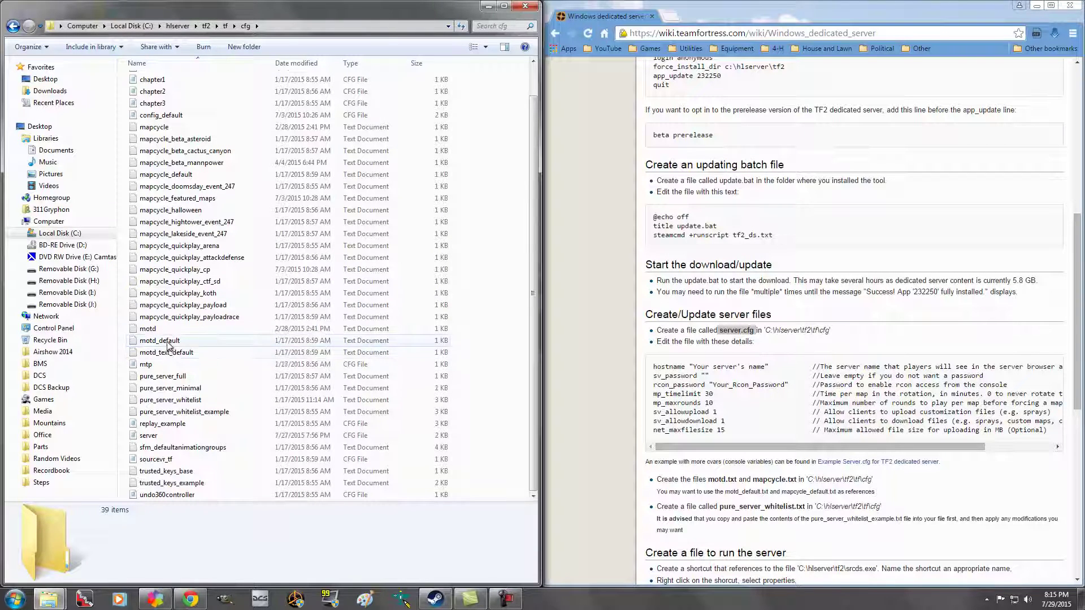
{"action": "scroll", "coordinate": [170, 347], "scroll_direction": "up", "scroll_amount": 1}
{"action": "scroll", "coordinate": [168, 341], "scroll_direction": "down", "scroll_amount": 1}
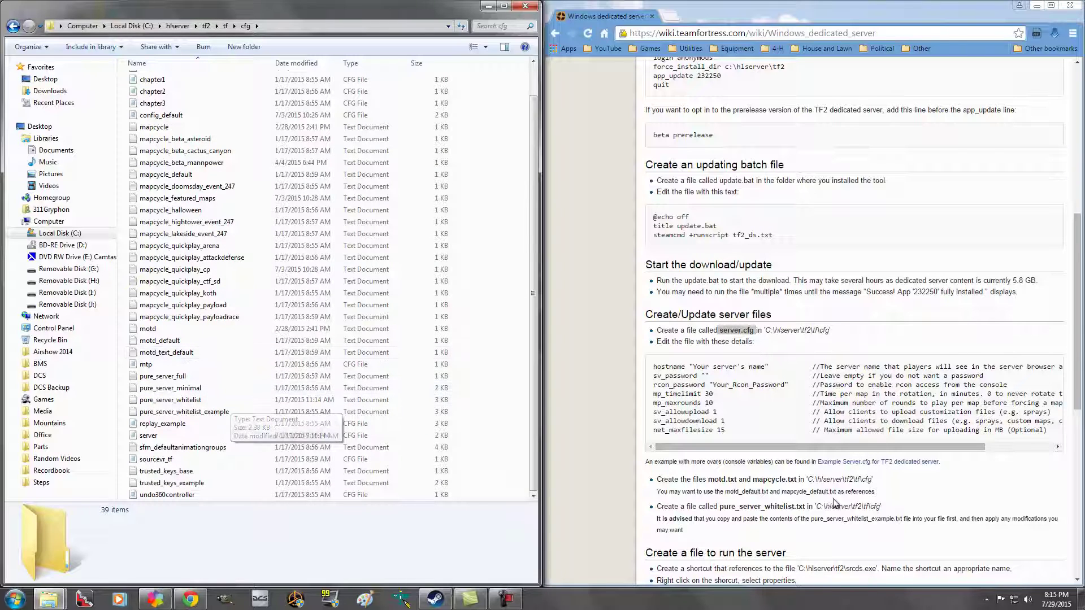
{"action": "left_click", "coordinate": [1037, 7]}
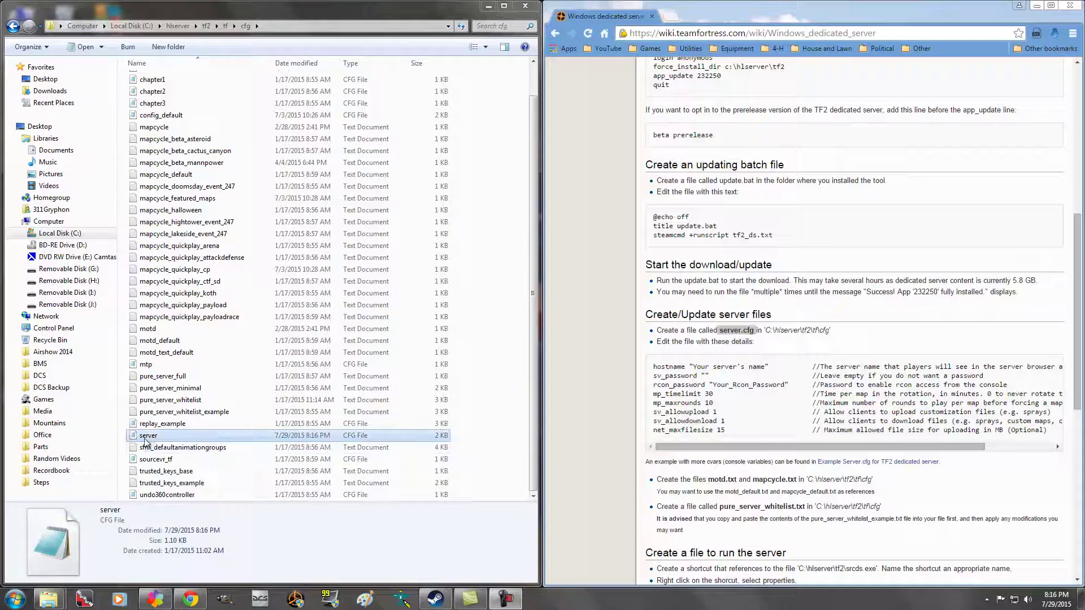
Open server.cfg in Notepad and compare it with the guide's sample settings.
{"action": "double_click", "coordinate": [149, 435]}
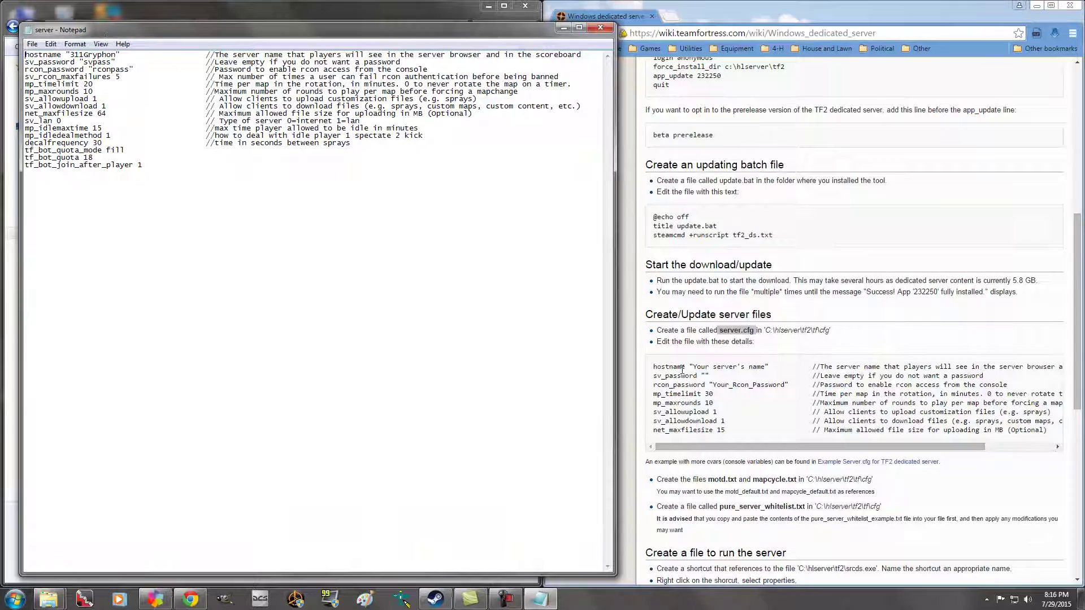
{"action": "left_click_drag", "start_coordinate": [654, 366], "coordinate": [1017, 432]}
{"action": "left_click", "coordinate": [960, 435]}
{"action": "left_click", "coordinate": [542, 599]}
{"action": "left_click_drag", "start_coordinate": [220, 54], "coordinate": [34, 62]}
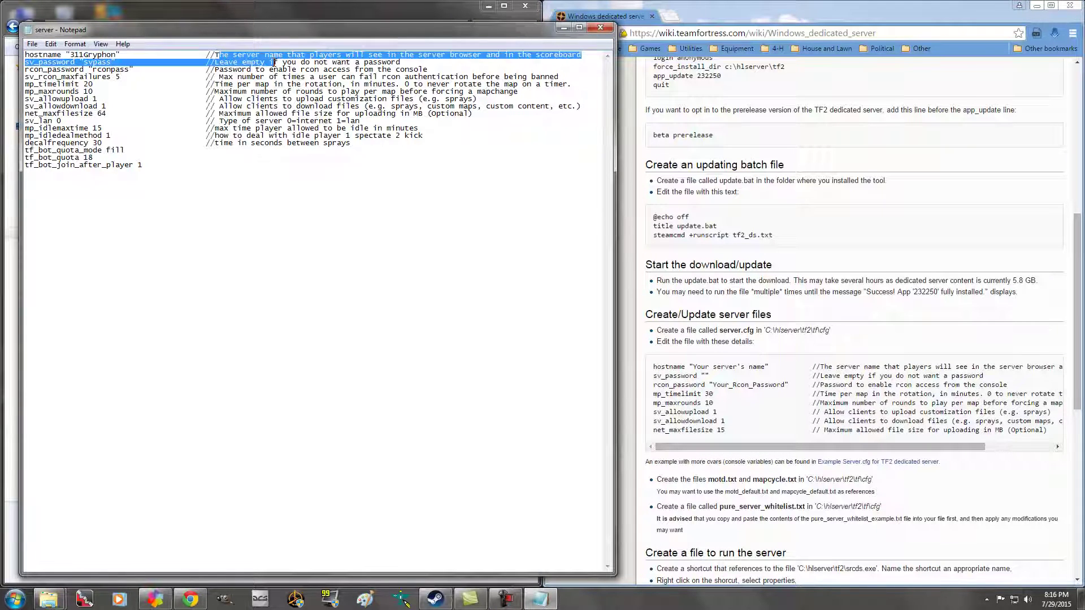
{"action": "left_click", "coordinate": [267, 73]}
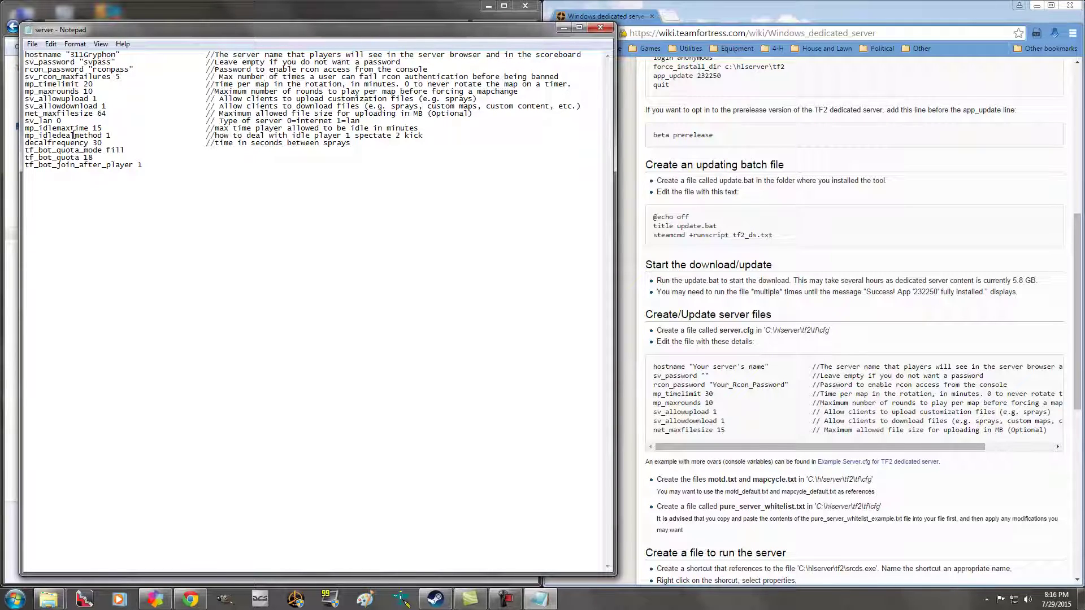
Highlight the sv_lan 0 line, the three bot lines and the rcon password line in server.cfg.
{"action": "left_click_drag", "start_coordinate": [30, 120], "coordinate": [69, 120]}
{"action": "left_click", "coordinate": [71, 127]}
{"action": "left_click_drag", "start_coordinate": [26, 149], "coordinate": [157, 169]}
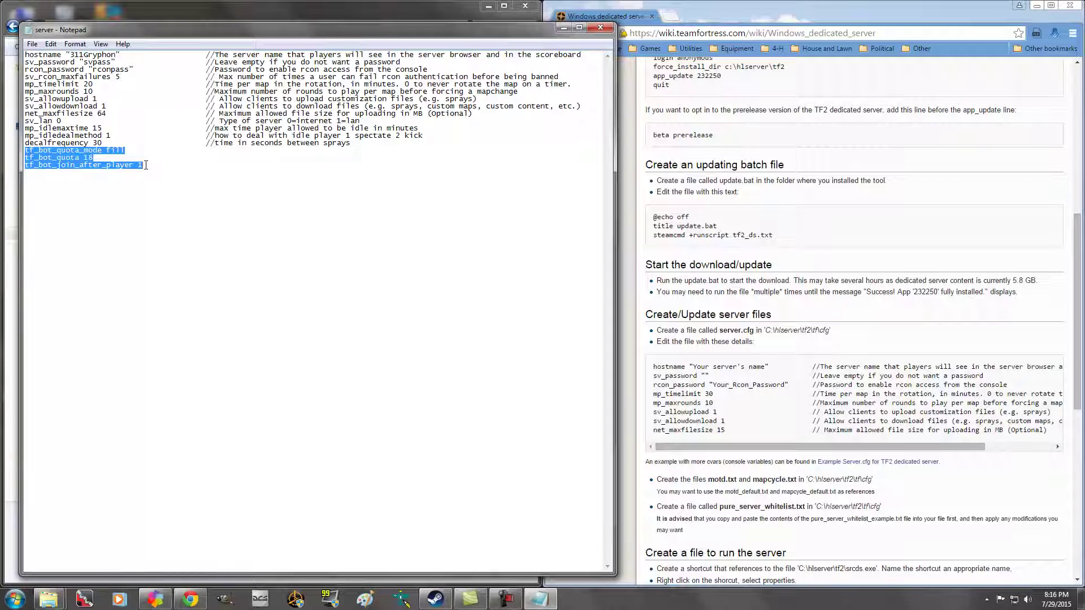
{"action": "left_click_drag", "start_coordinate": [146, 165], "coordinate": [25, 151]}
{"action": "left_click_drag", "start_coordinate": [35, 69], "coordinate": [129, 72]}
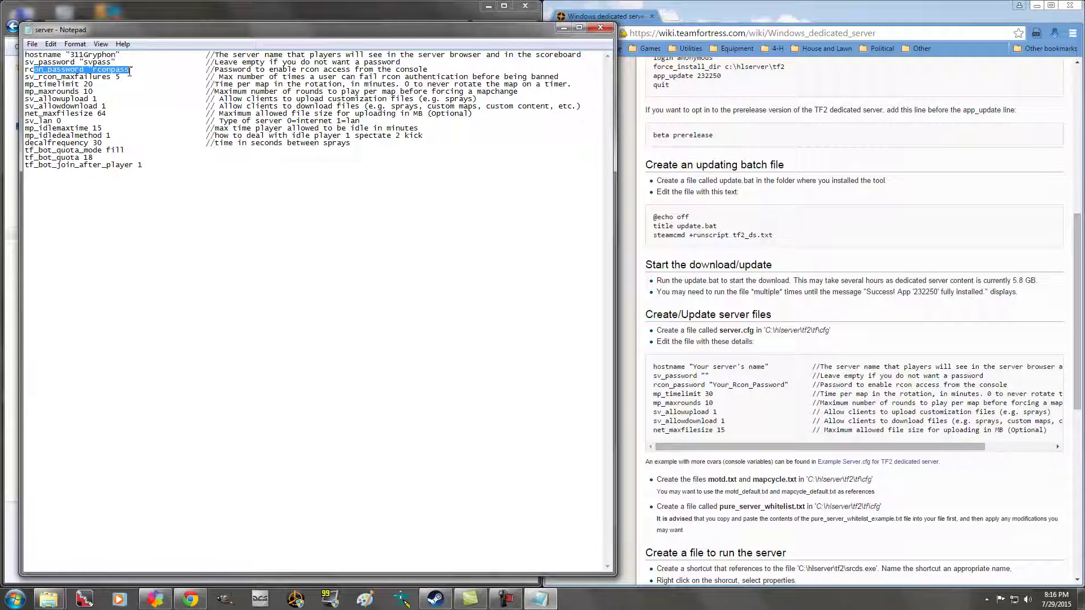
{"action": "left_click", "coordinate": [164, 158]}
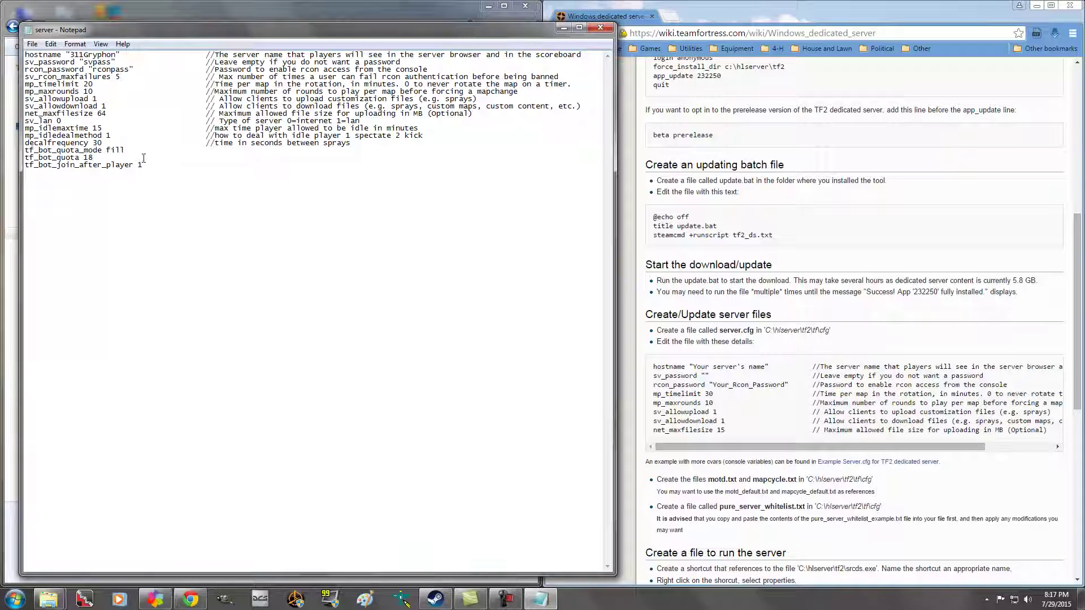
Recheck the three bot setting lines, including tf_bot_quota 18, then close server.cfg.
{"action": "left_click_drag", "start_coordinate": [145, 165], "coordinate": [27, 152]}
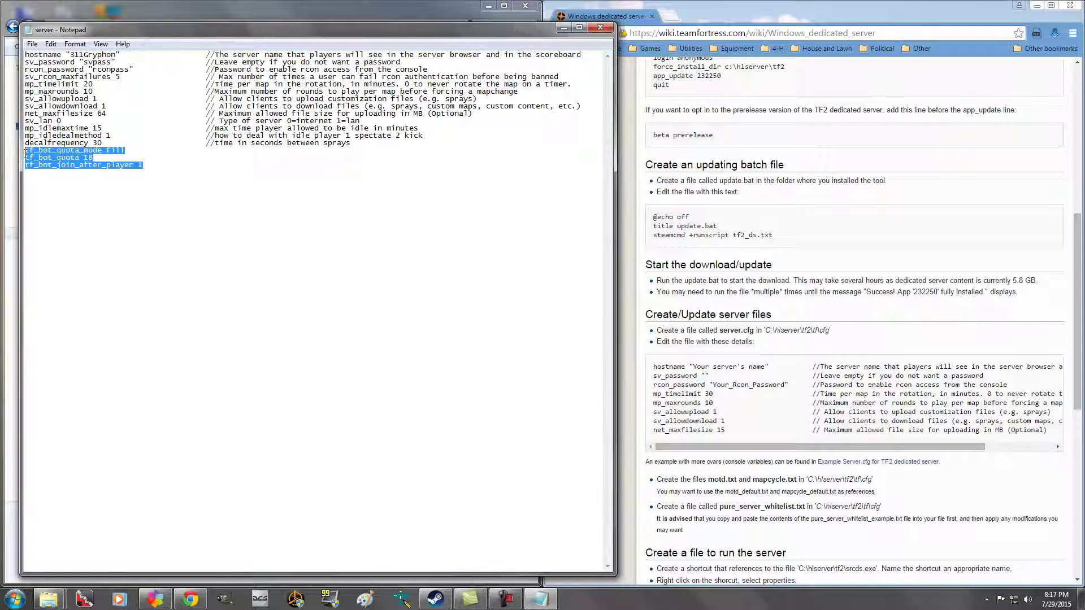
{"action": "left_click", "coordinate": [98, 151]}
{"action": "left_click_drag", "start_coordinate": [148, 163], "coordinate": [29, 151]}
{"action": "left_click", "coordinate": [59, 158]}
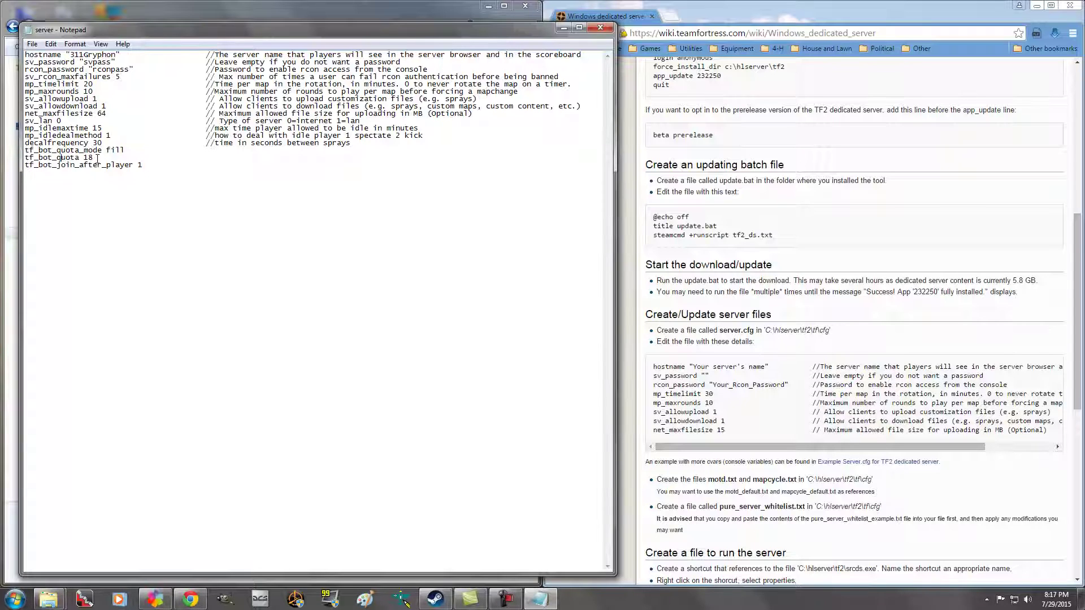
{"action": "left_click_drag", "start_coordinate": [26, 151], "coordinate": [152, 165]}
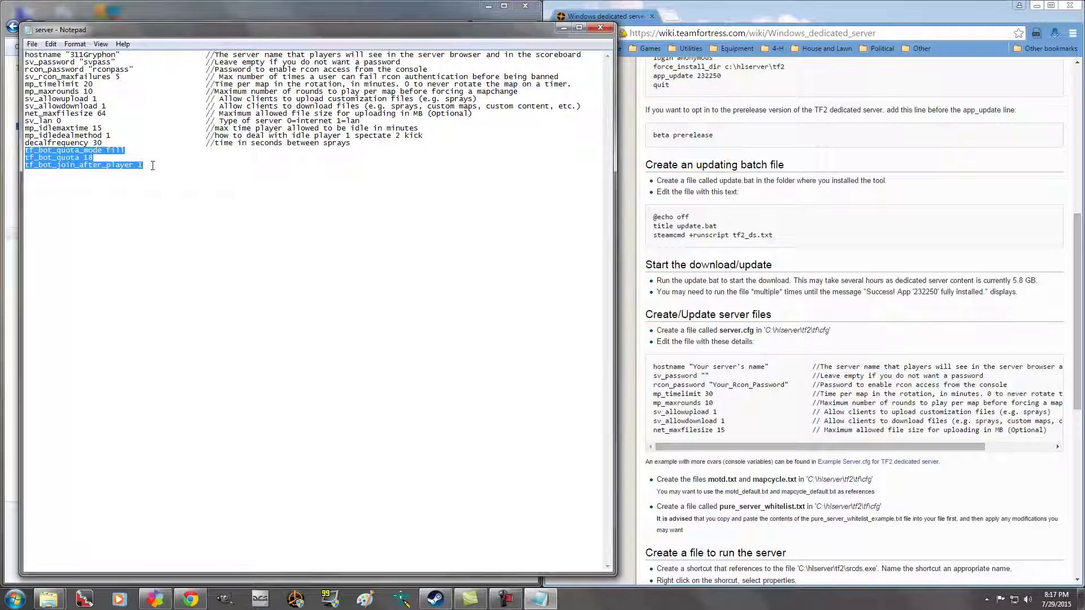
{"action": "left_click", "coordinate": [152, 165]}
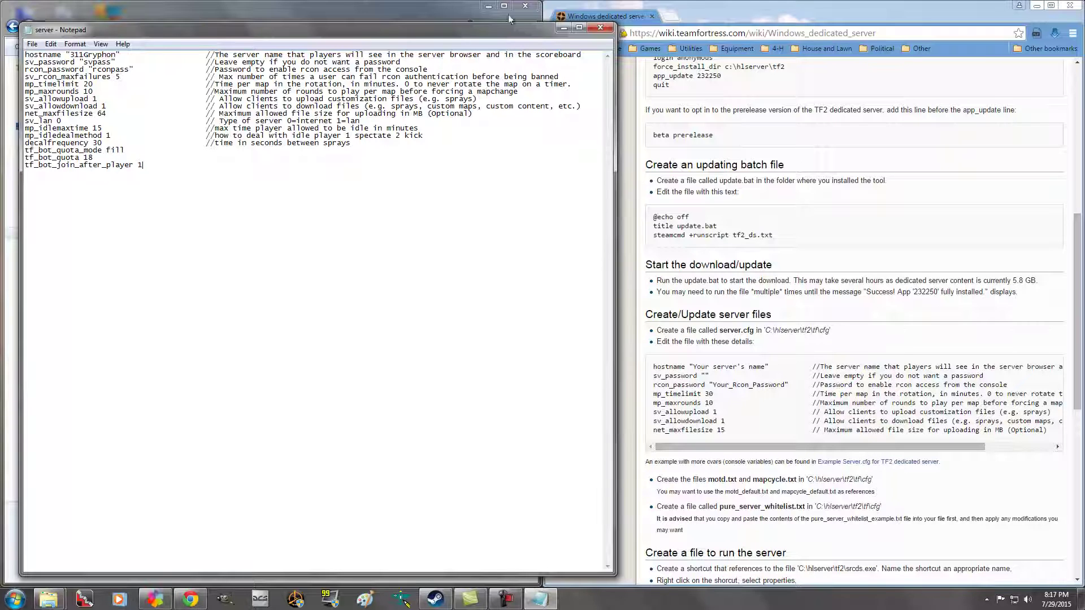
{"action": "left_click", "coordinate": [600, 28]}
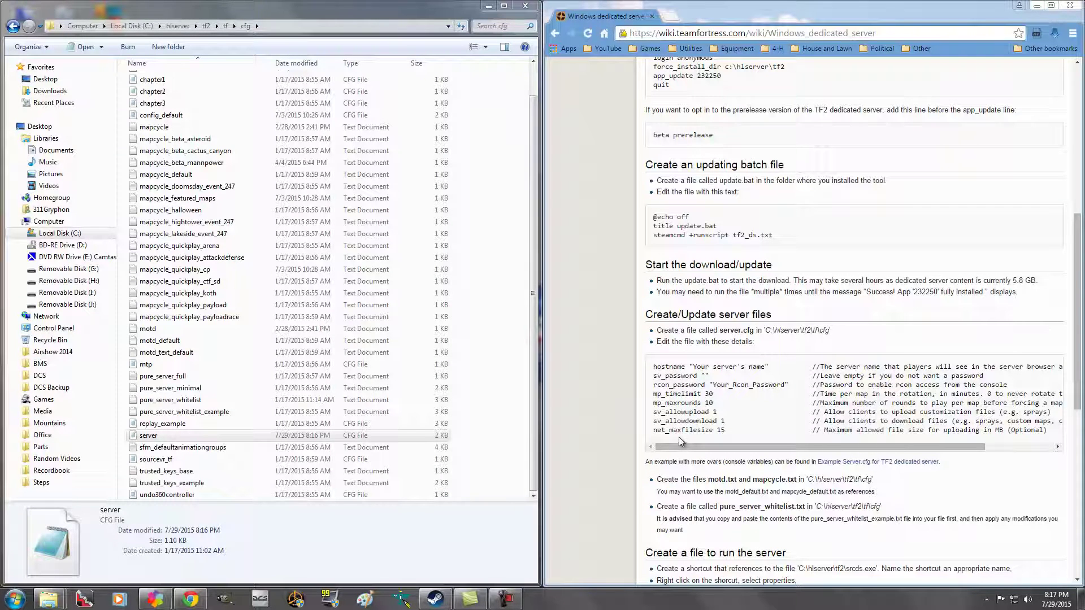
Review server.cfg once more, then highlight the motd.txt file name in the wiki guide.
{"action": "double_click", "coordinate": [161, 438]}
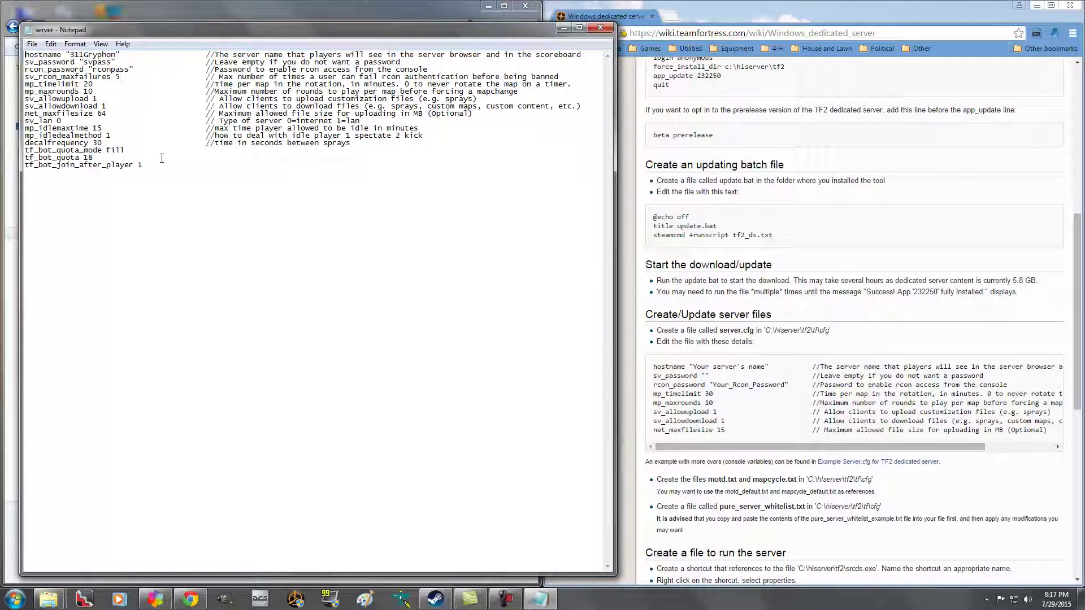
{"action": "left_click", "coordinate": [600, 28]}
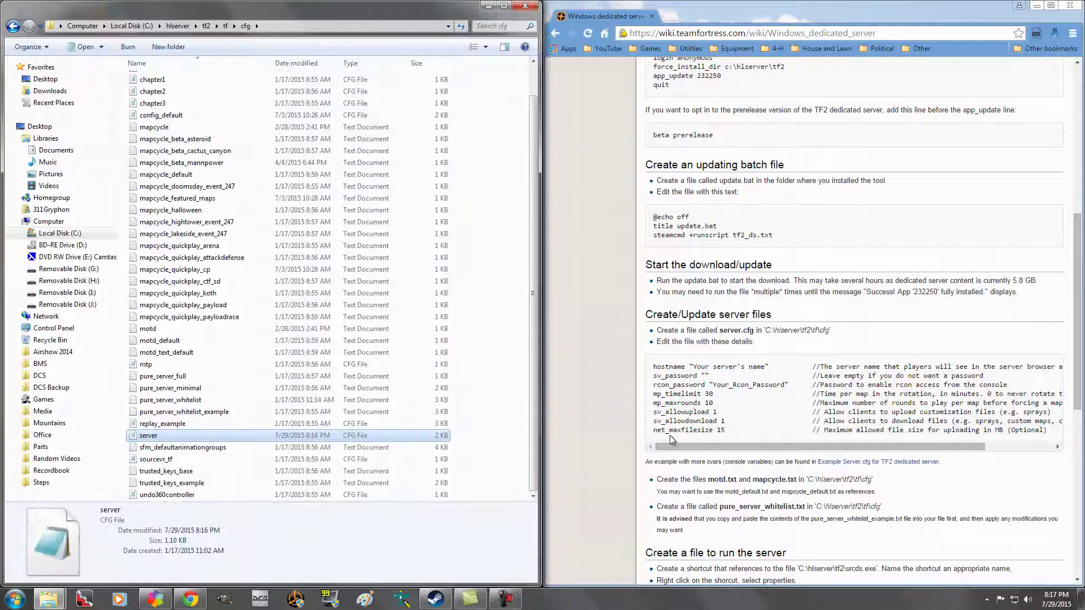
{"action": "left_click", "coordinate": [713, 482]}
{"action": "left_click_drag", "start_coordinate": [713, 482], "coordinate": [795, 480]}
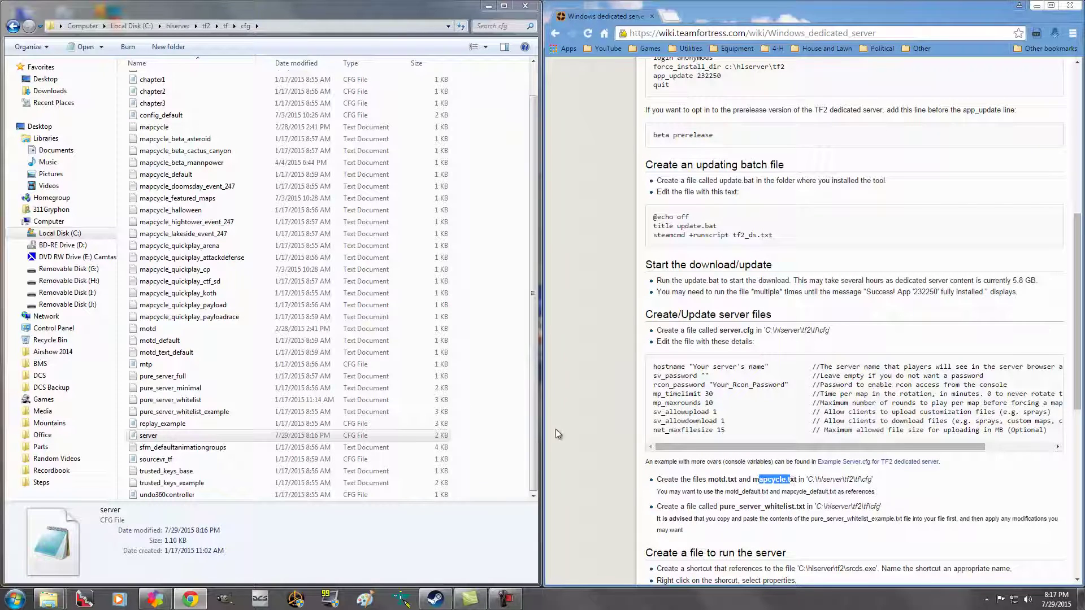
Review the motd_default text, including its Freight map line, and close it unchanged.
{"action": "double_click", "coordinate": [160, 340]}
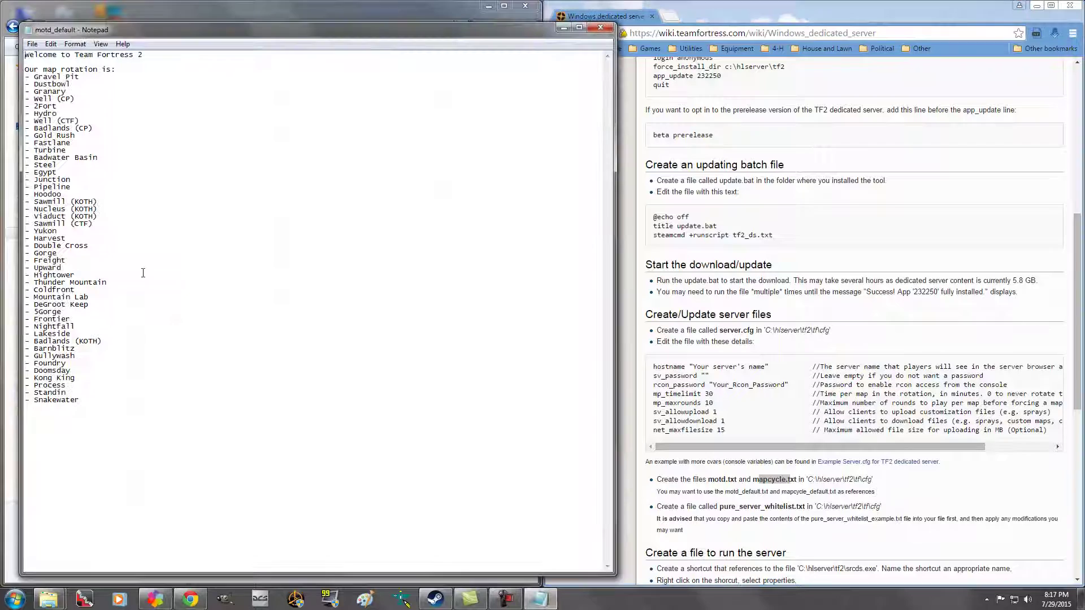
{"action": "left_click_drag", "start_coordinate": [25, 55], "coordinate": [105, 401]}
{"action": "left_click_drag", "start_coordinate": [66, 260], "coordinate": [25, 260]}
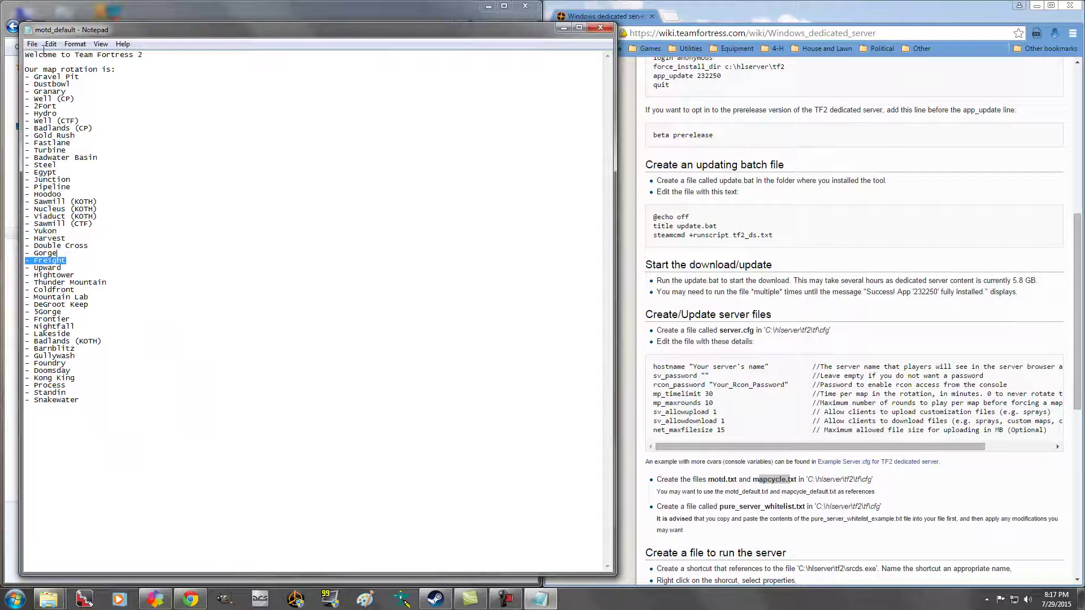
{"action": "left_click", "coordinate": [600, 27]}
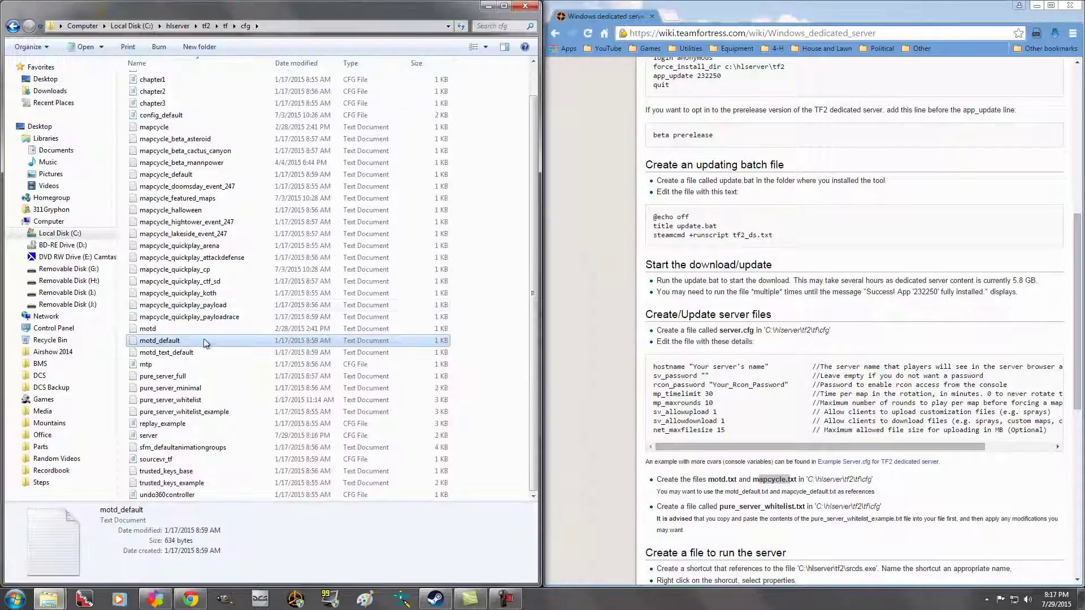
Review the map list in the motd file and close it unchanged.
{"action": "double_click", "coordinate": [148, 329]}
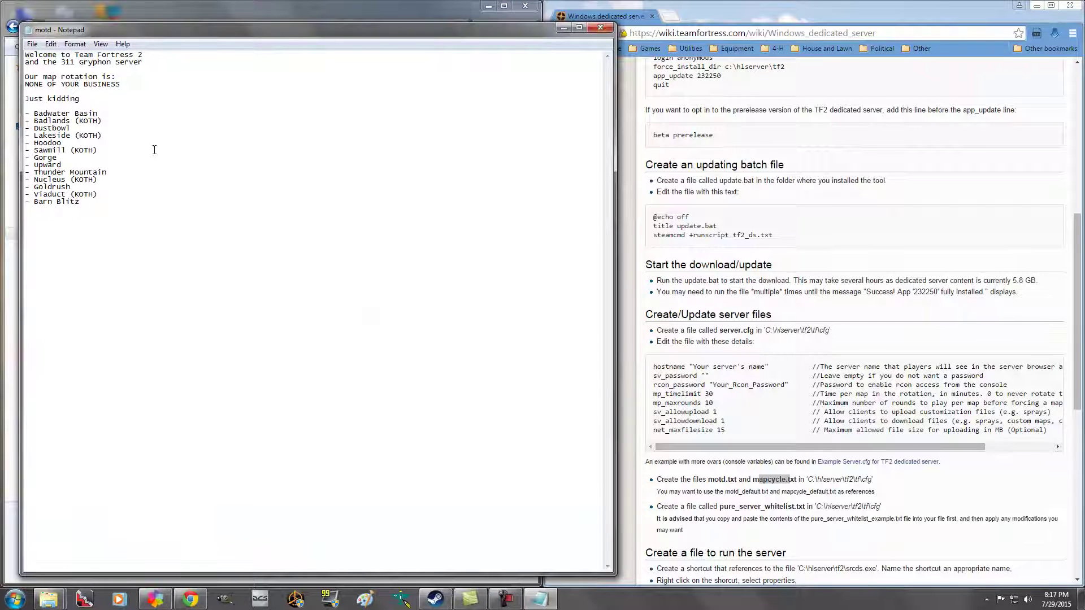
{"action": "left_click_drag", "start_coordinate": [34, 113], "coordinate": [92, 205]}
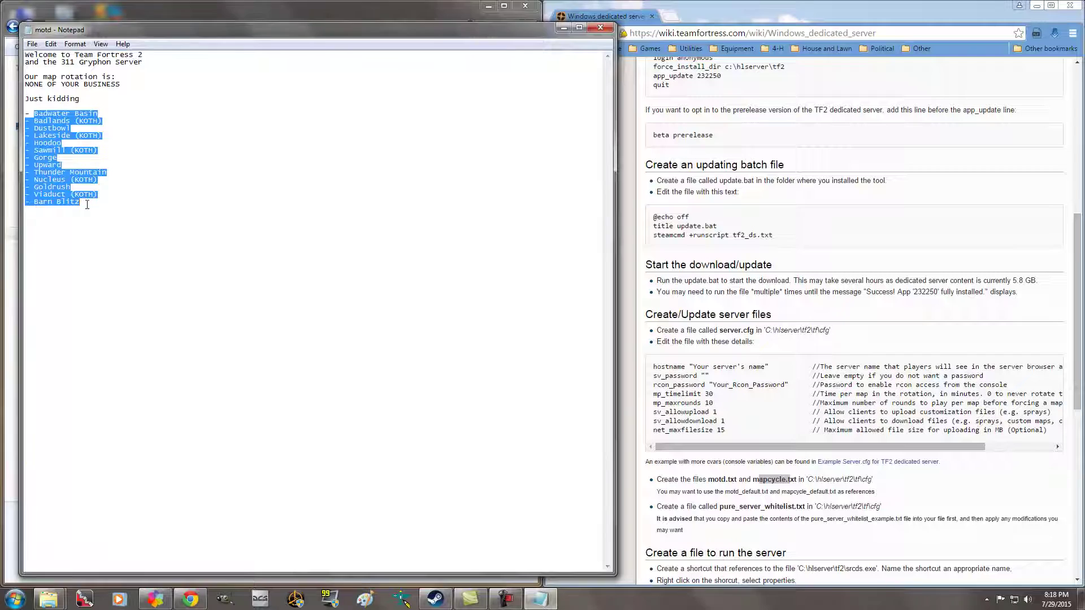
{"action": "left_click", "coordinate": [85, 204]}
{"action": "left_click_drag", "start_coordinate": [85, 204], "coordinate": [26, 113]}
{"action": "left_click_drag", "start_coordinate": [84, 204], "coordinate": [27, 112]}
{"action": "left_click", "coordinate": [85, 204]}
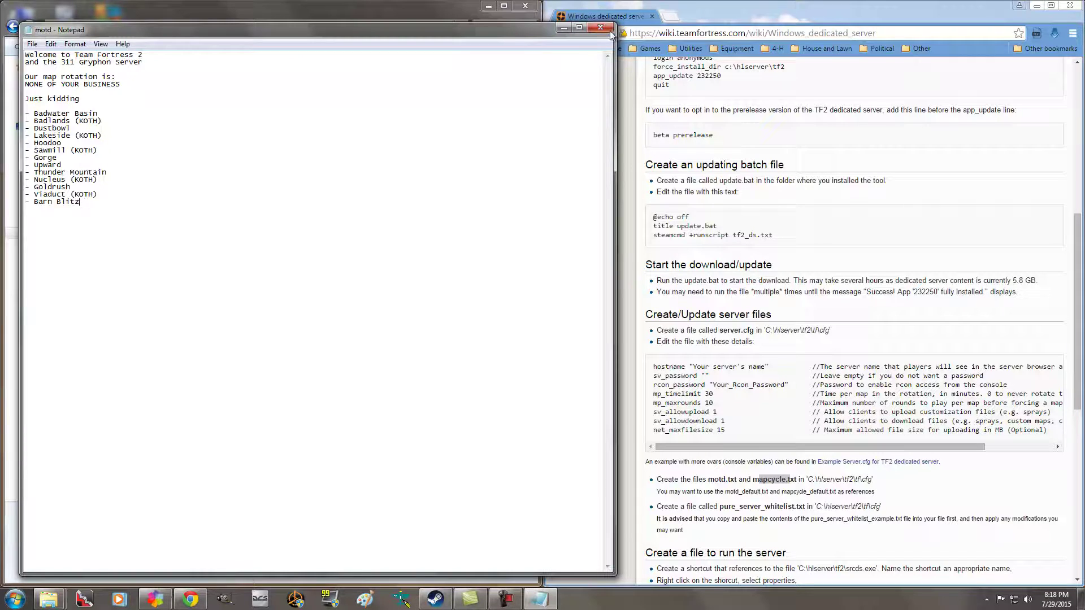
{"action": "left_click_drag", "start_coordinate": [47, 114], "coordinate": [84, 202]}
{"action": "left_click", "coordinate": [98, 204]}
{"action": "left_click", "coordinate": [601, 26]}
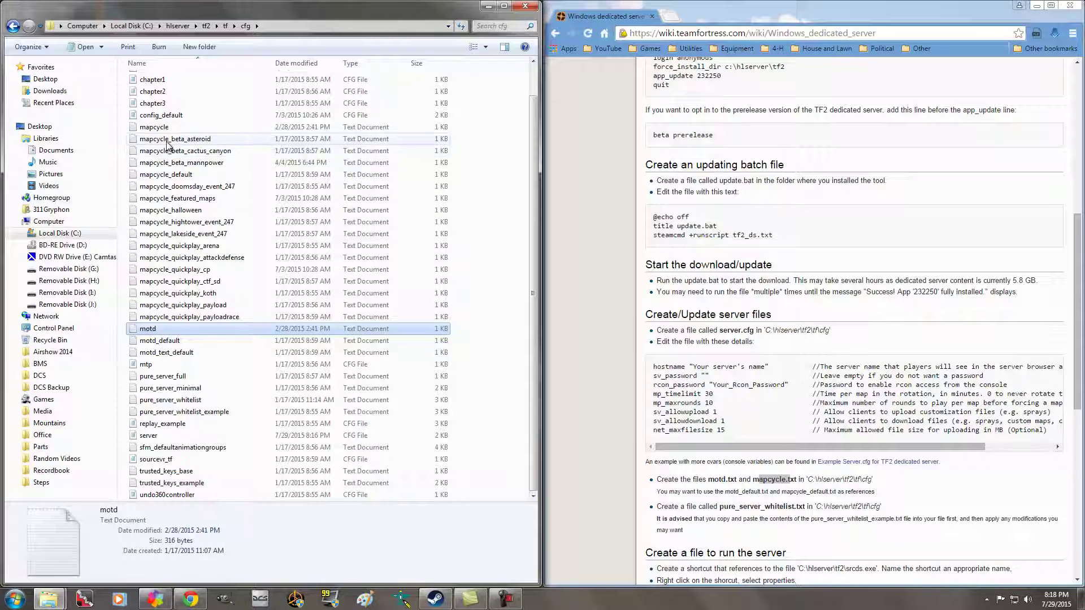
{"action": "double_click", "coordinate": [167, 175]}
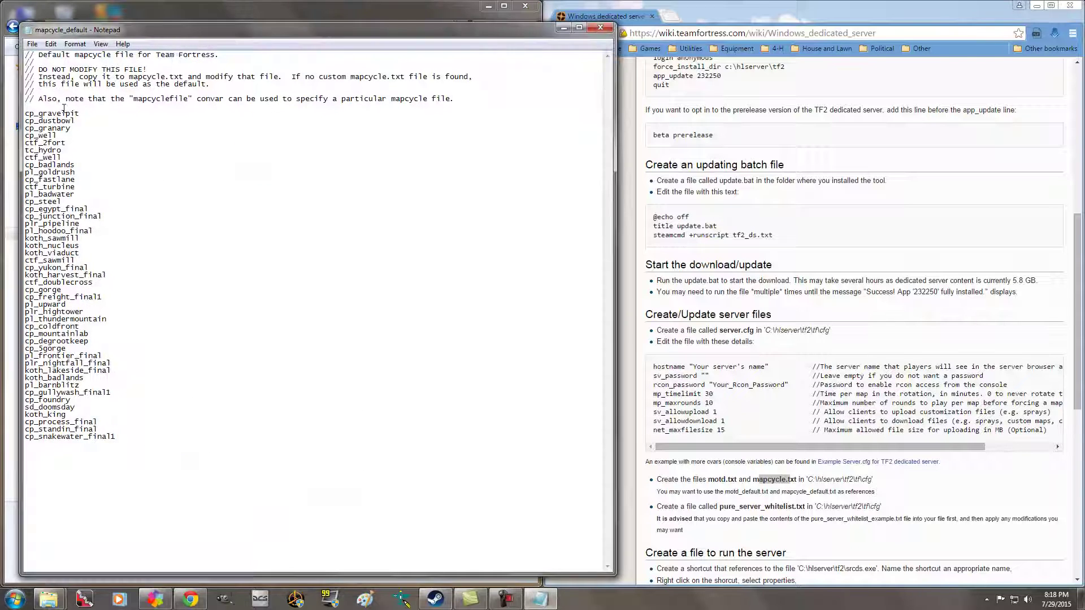
{"action": "left_click", "coordinate": [600, 27]}
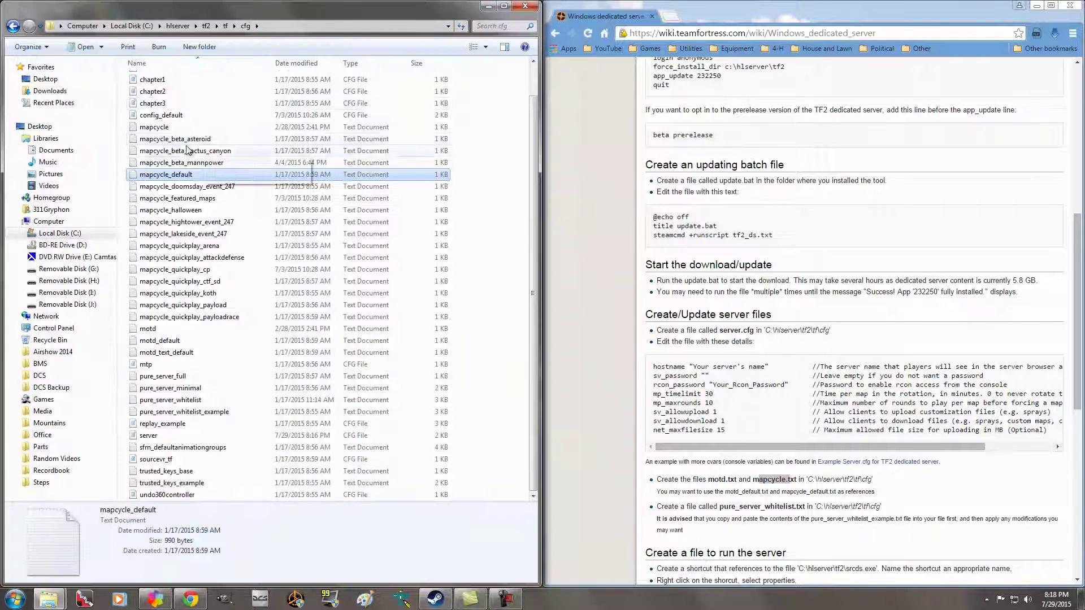
{"action": "left_click", "coordinate": [162, 129]}
{"action": "double_click", "coordinate": [164, 130]}
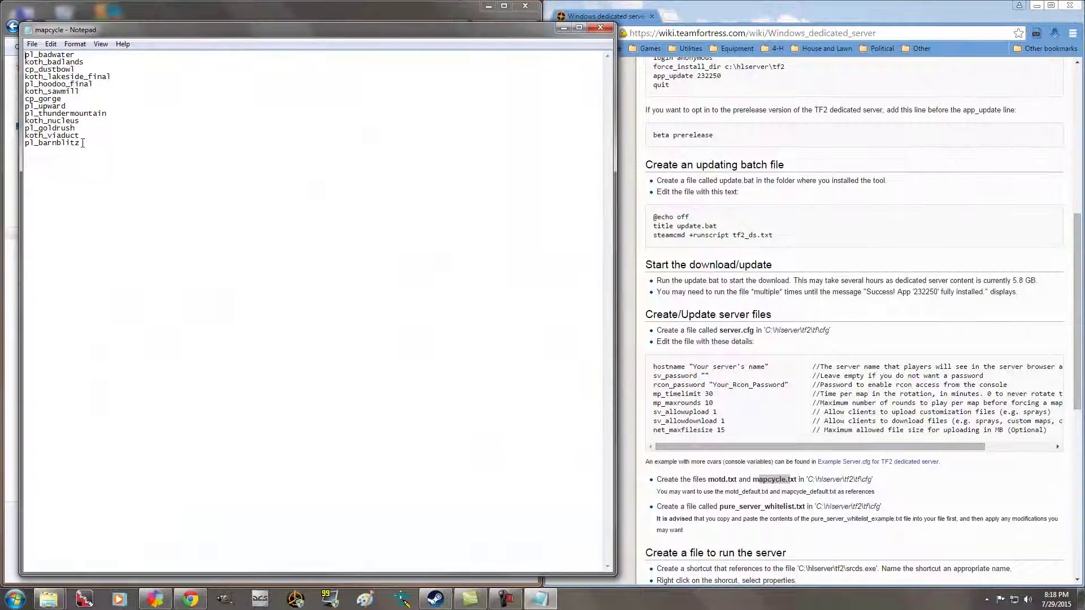
{"action": "left_click_drag", "start_coordinate": [83, 143], "coordinate": [26, 54]}
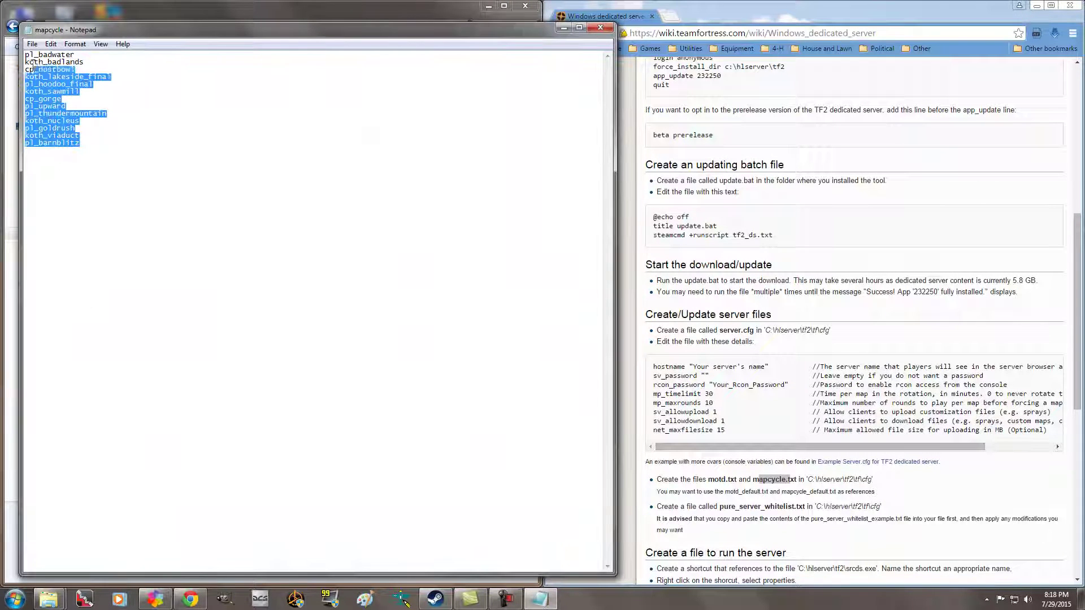
{"action": "left_click", "coordinate": [82, 134]}
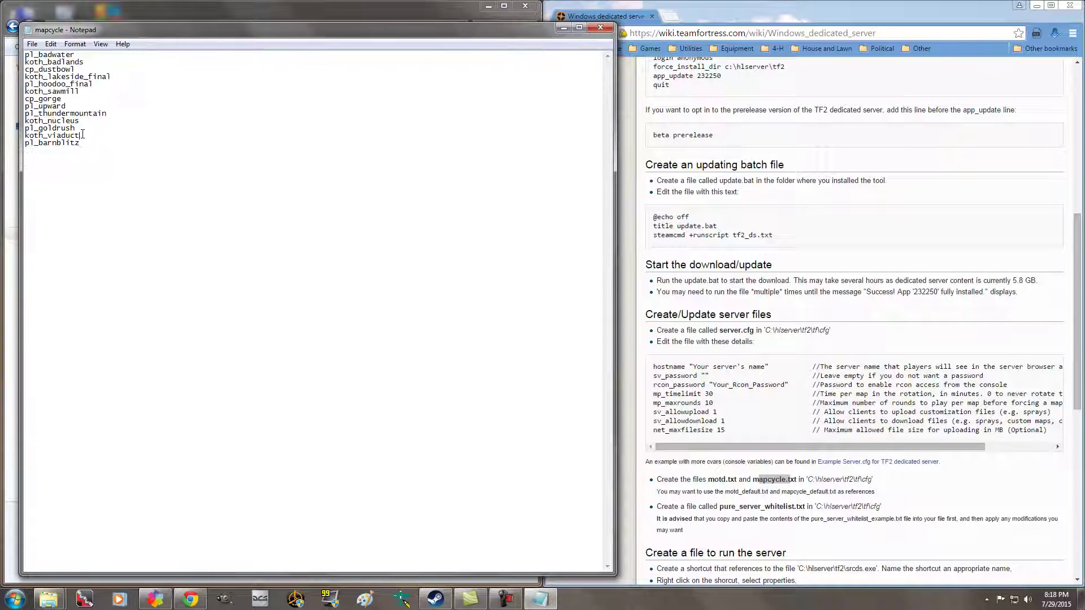
{"action": "left_click", "coordinate": [600, 28]}
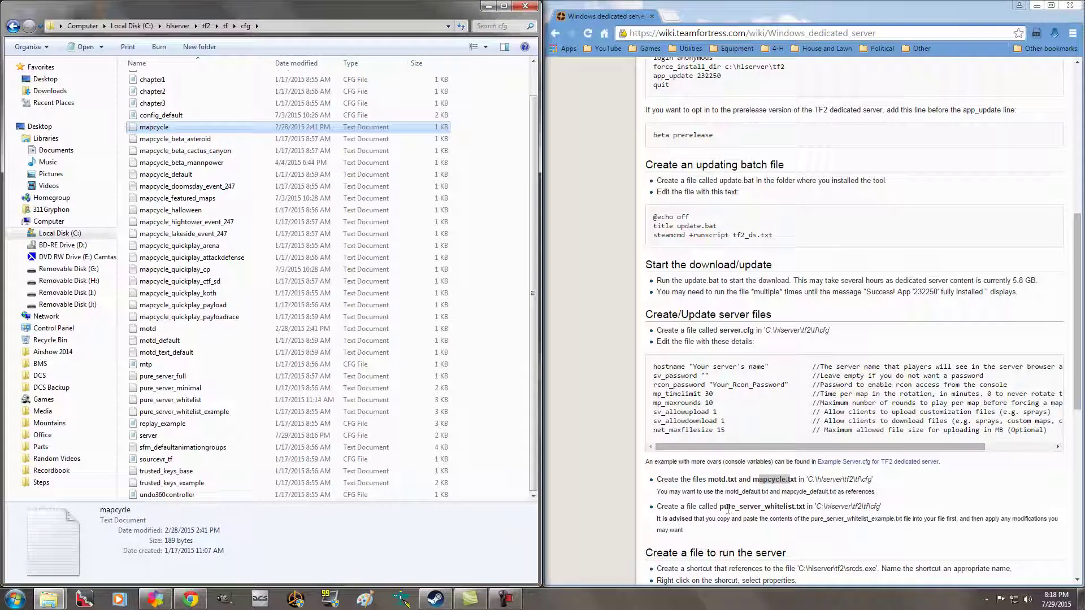
{"action": "left_click", "coordinate": [186, 412]}
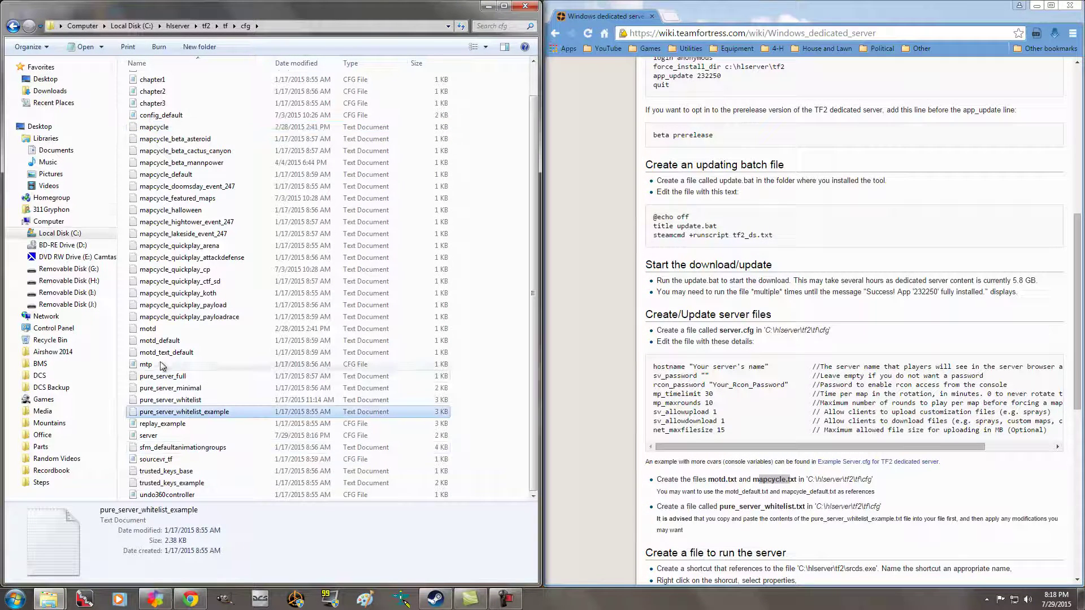
{"action": "double_click", "coordinate": [165, 401]}
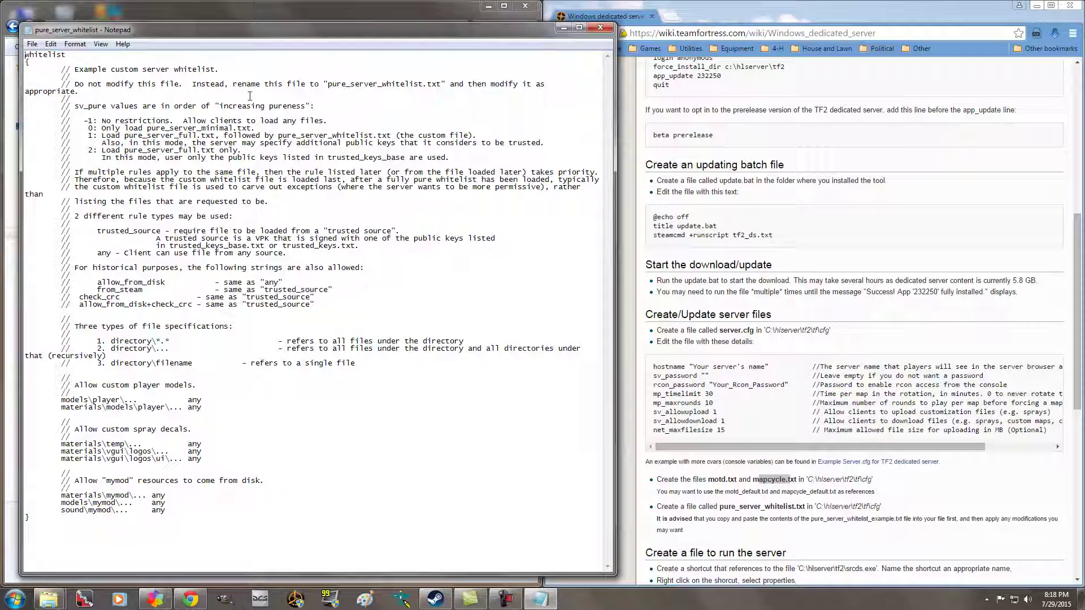
{"action": "left_click", "coordinate": [601, 27]}
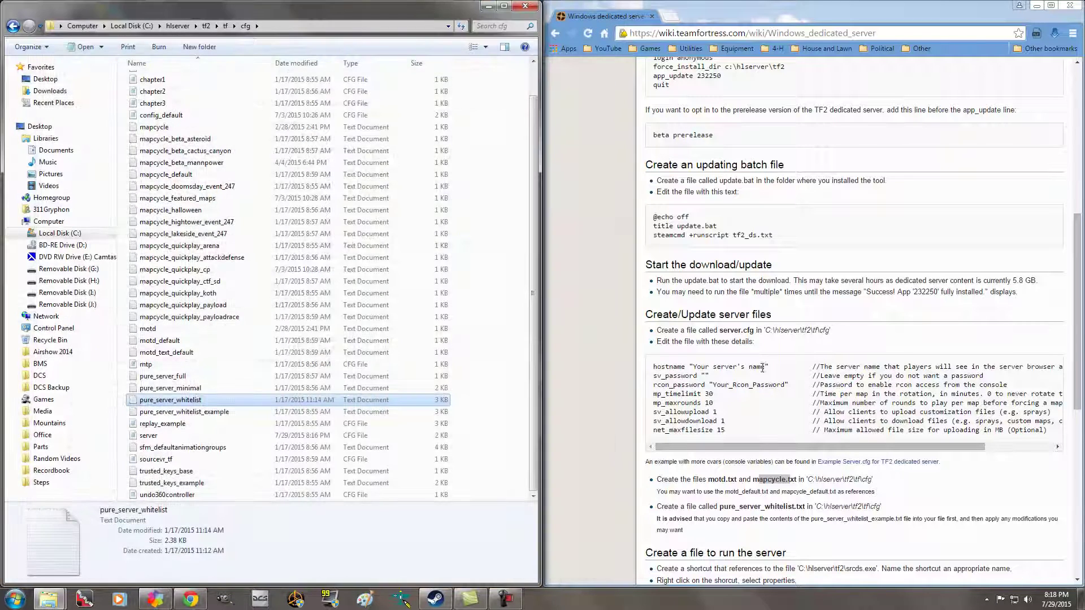
{"action": "left_click", "coordinate": [808, 498]}
{"action": "scroll", "coordinate": [800, 489], "scroll_direction": "down", "scroll_amount": 3}
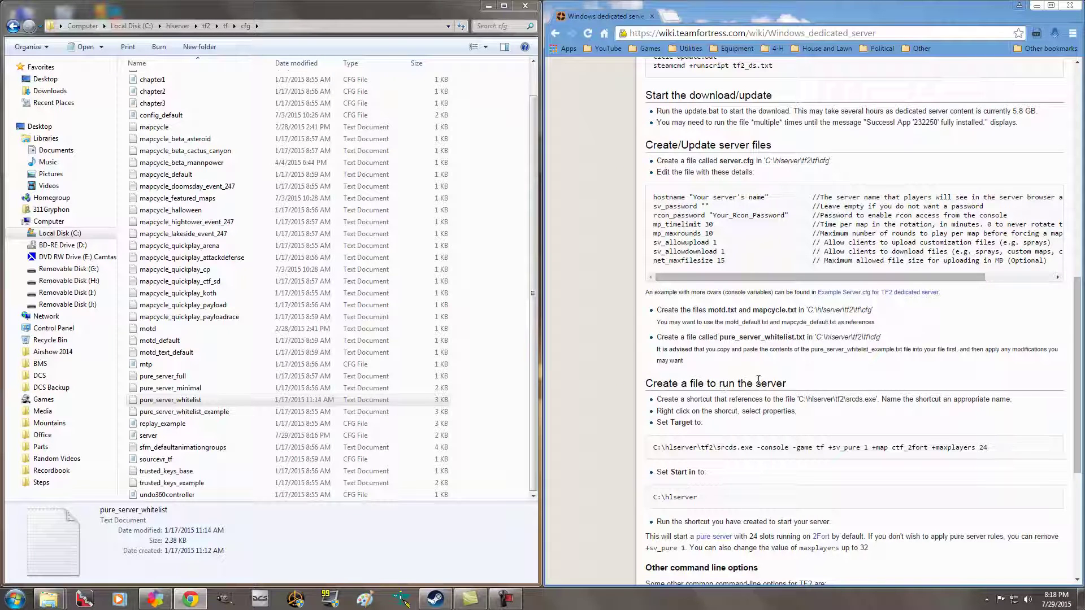
Minimize Explorer and start a new shortcut from the desktop's New menu.
{"action": "left_click", "coordinate": [487, 6]}
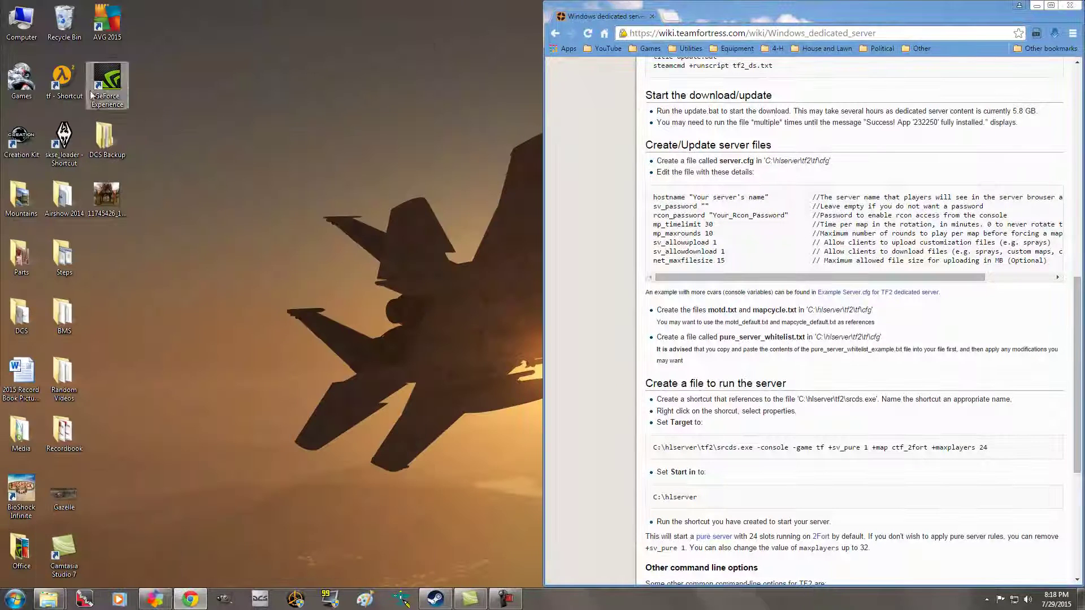
{"action": "right_click", "coordinate": [64, 70]}
{"action": "left_click", "coordinate": [105, 108]}
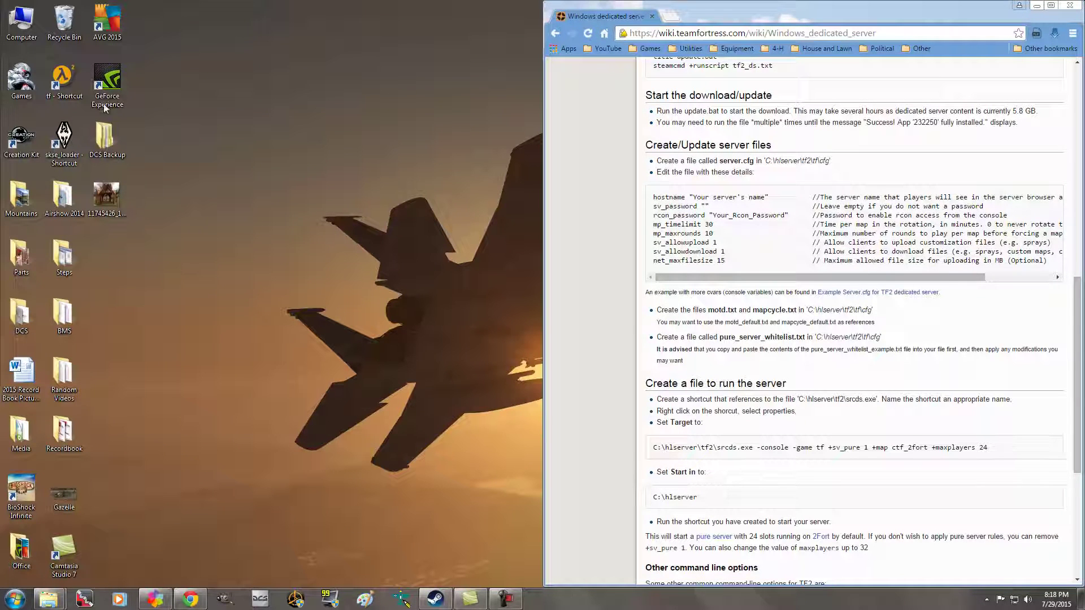
{"action": "right_click", "coordinate": [304, 215]}
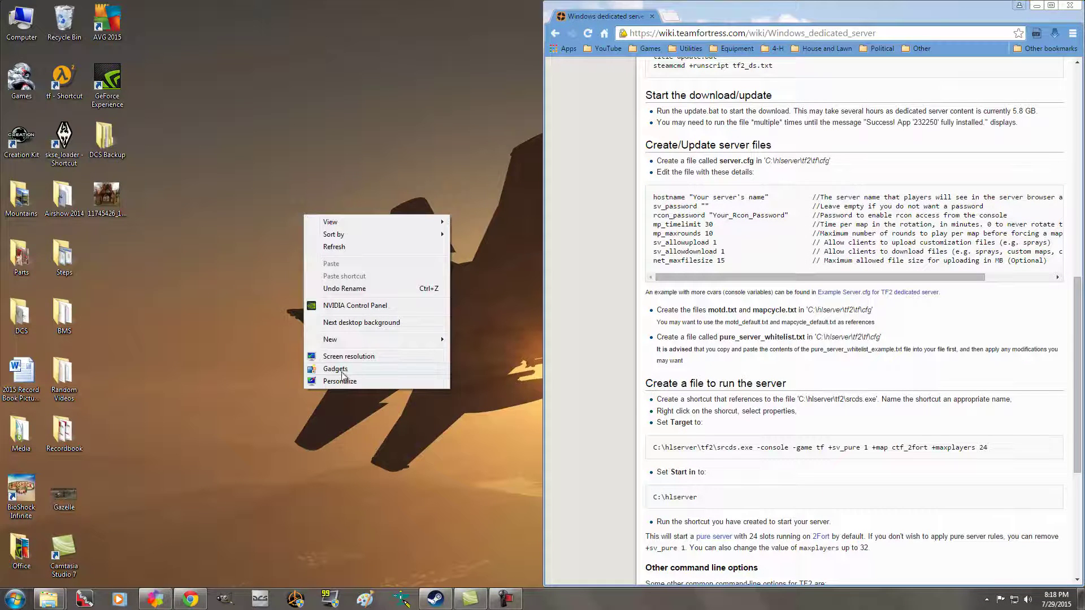
{"action": "mouse_move", "coordinate": [350, 339]}
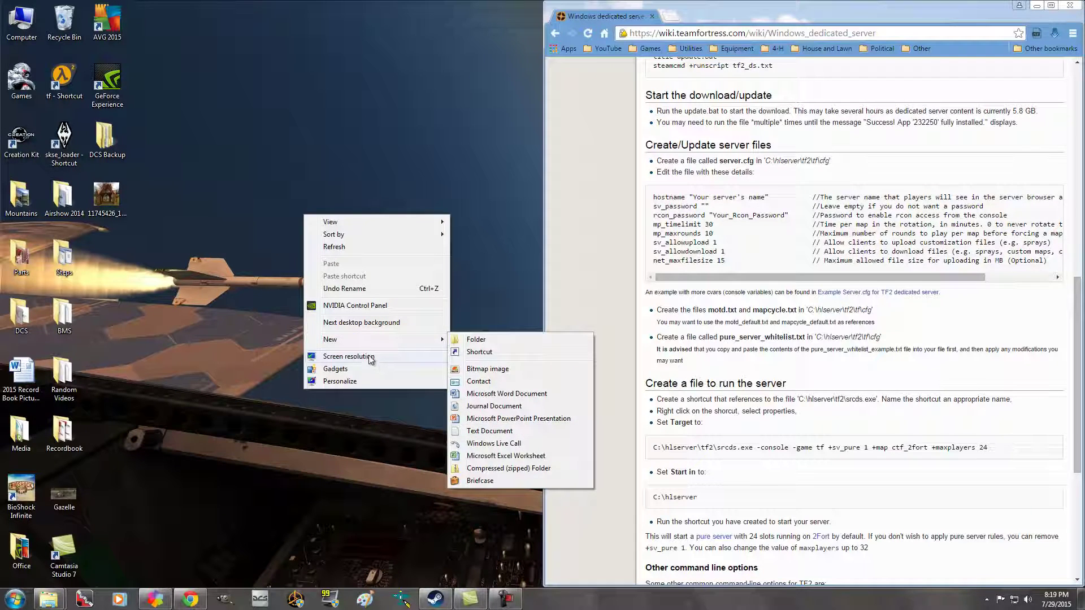
{"action": "left_click", "coordinate": [358, 341]}
{"action": "left_click", "coordinate": [359, 340]}
{"action": "left_click", "coordinate": [355, 341]}
{"action": "left_click", "coordinate": [353, 342]}
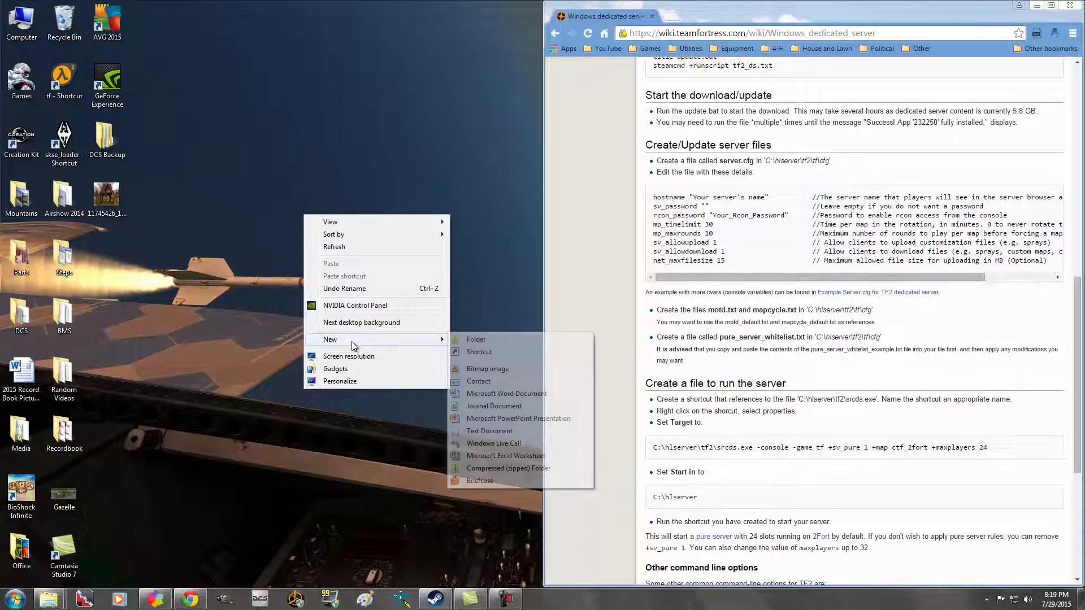
{"action": "left_click", "coordinate": [480, 352]}
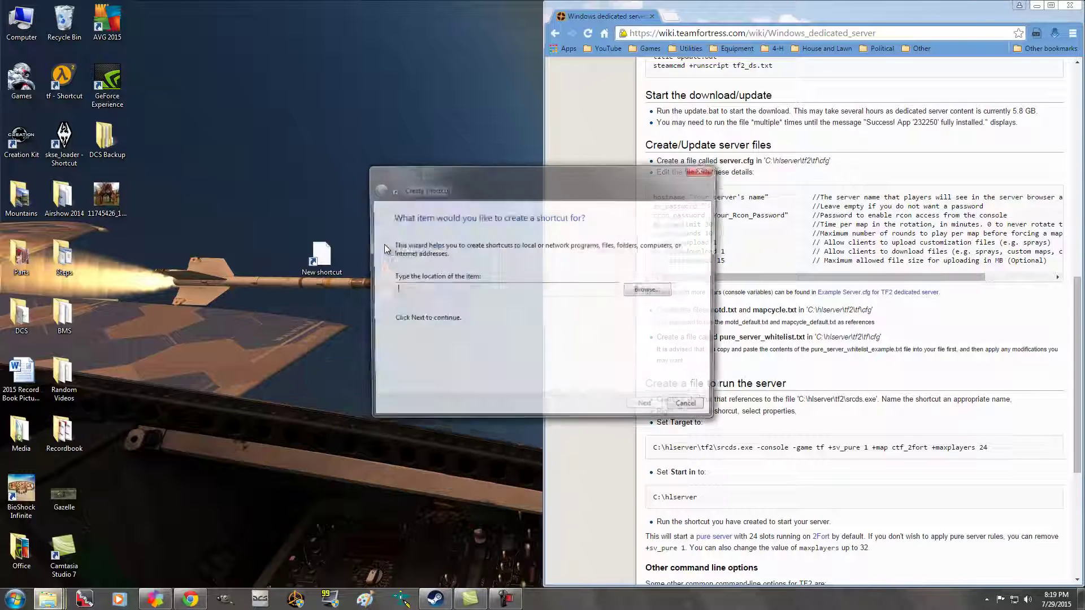
Browse to C:\hlserver\tf2\srcds.exe as the shortcut target and confirm it.
{"action": "left_click", "coordinate": [650, 290]}
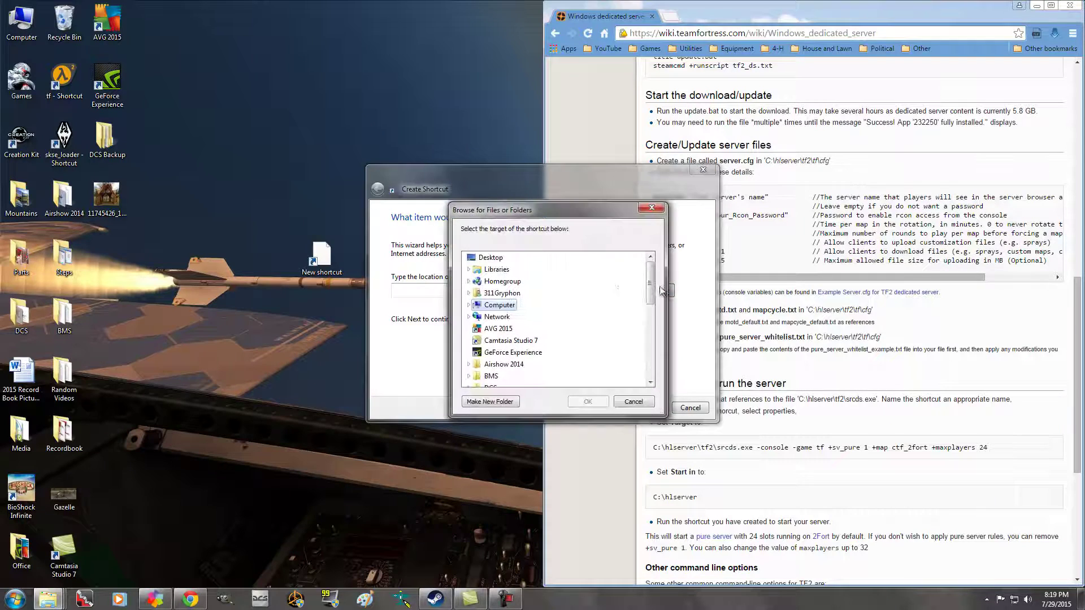
{"action": "double_click", "coordinate": [496, 306]}
{"action": "double_click", "coordinate": [502, 317]}
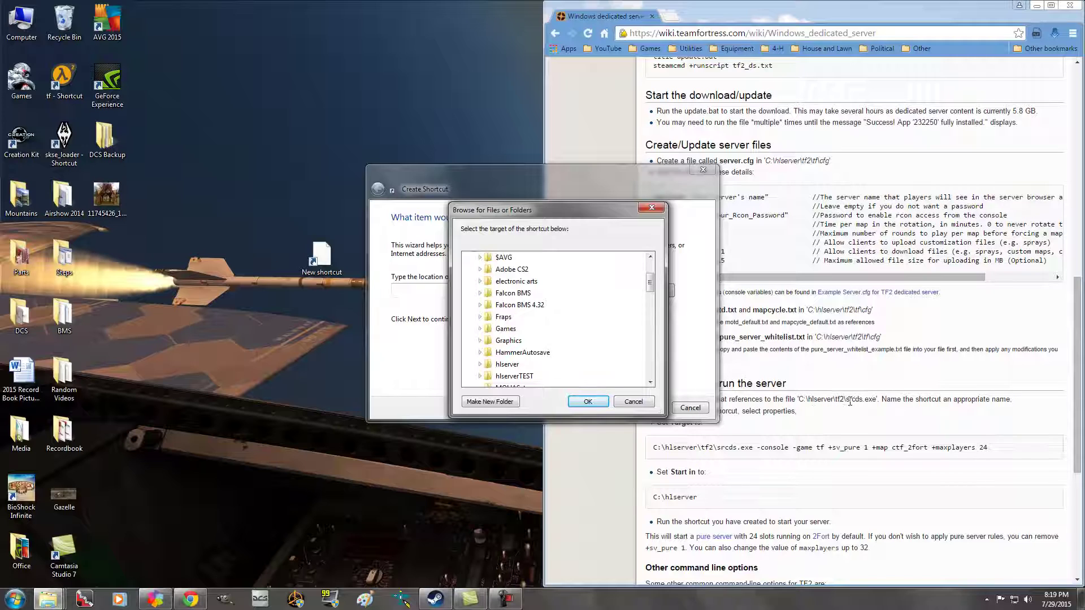
{"action": "double_click", "coordinate": [517, 364]}
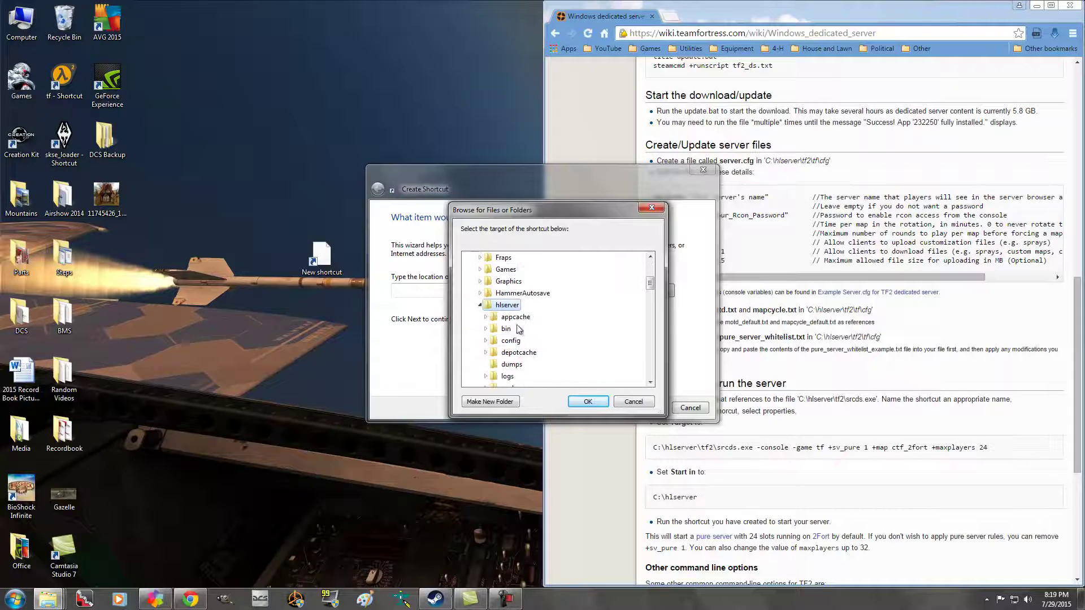
{"action": "scroll", "coordinate": [511, 331], "scroll_direction": "down", "scroll_amount": 3}
{"action": "double_click", "coordinate": [506, 318]}
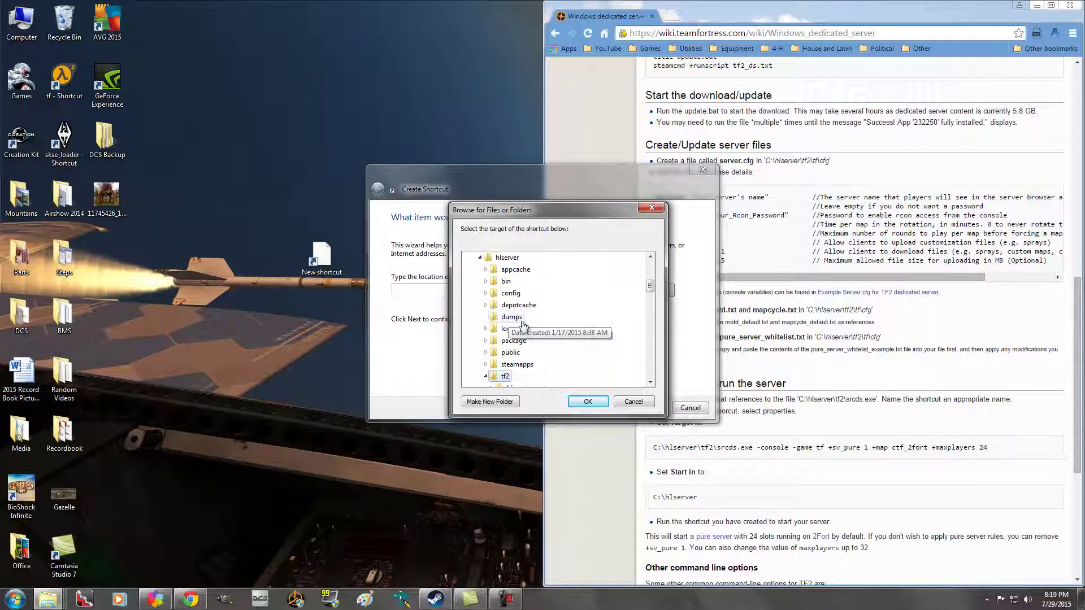
{"action": "scroll", "coordinate": [524, 325], "scroll_direction": "down", "scroll_amount": 2}
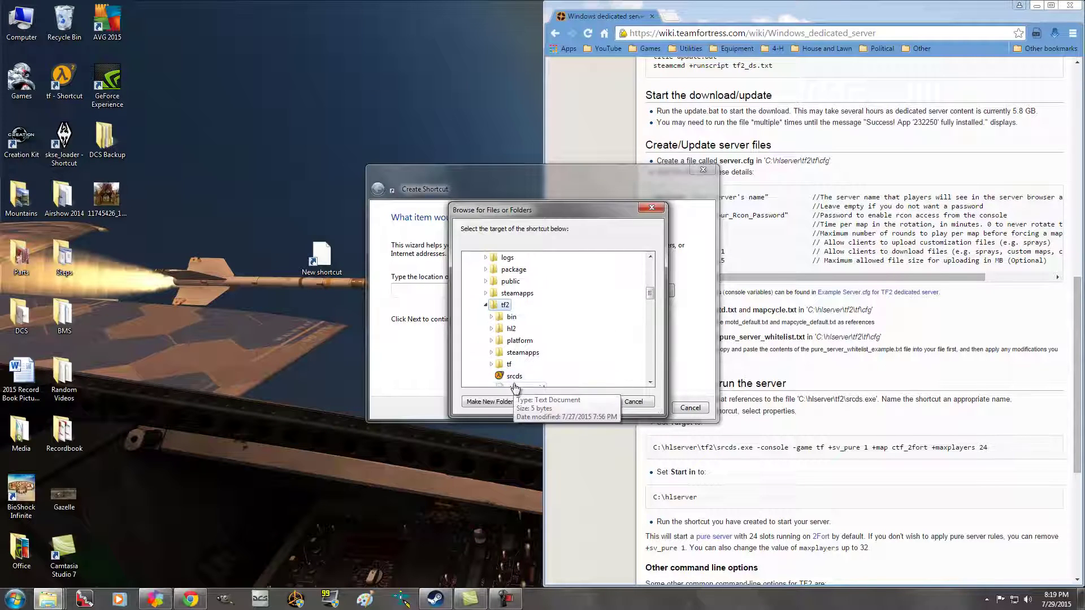
{"action": "left_click", "coordinate": [514, 376]}
{"action": "left_click", "coordinate": [587, 403]}
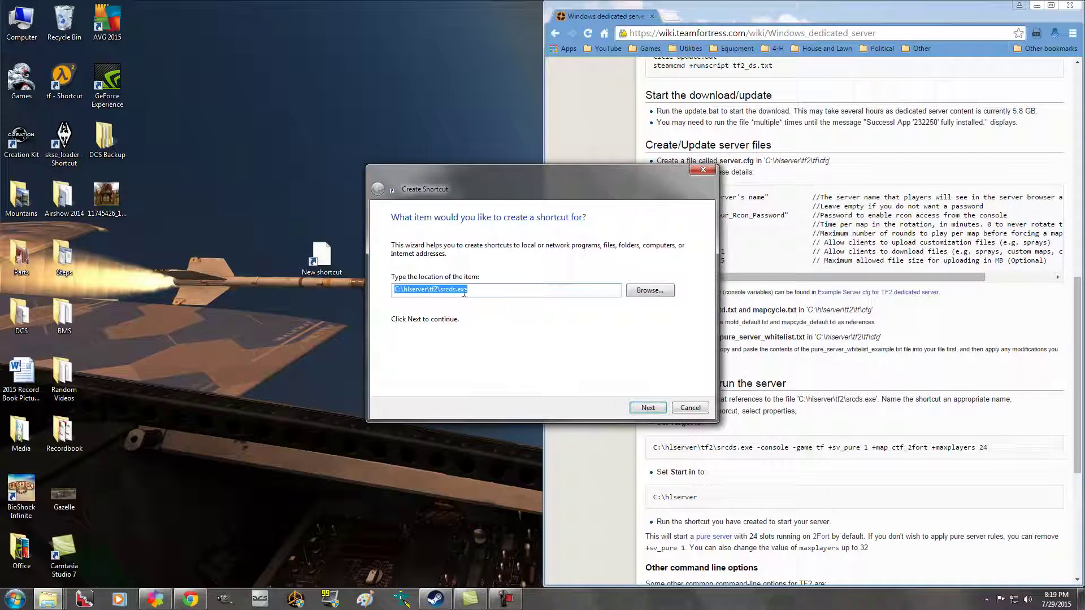
Cancel the shortcut wizard and check the tf shortcut's target C:\hlserver\tf.bat and start-in C:\hlserver.
{"action": "left_click", "coordinate": [690, 407]}
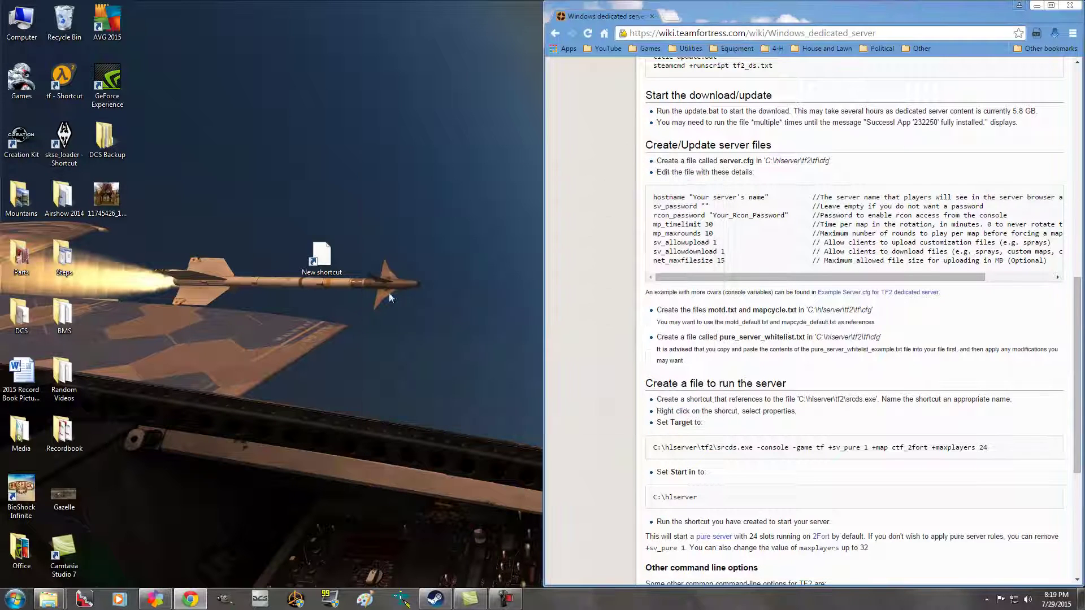
{"action": "right_click", "coordinate": [70, 70]}
{"action": "left_click", "coordinate": [113, 307]}
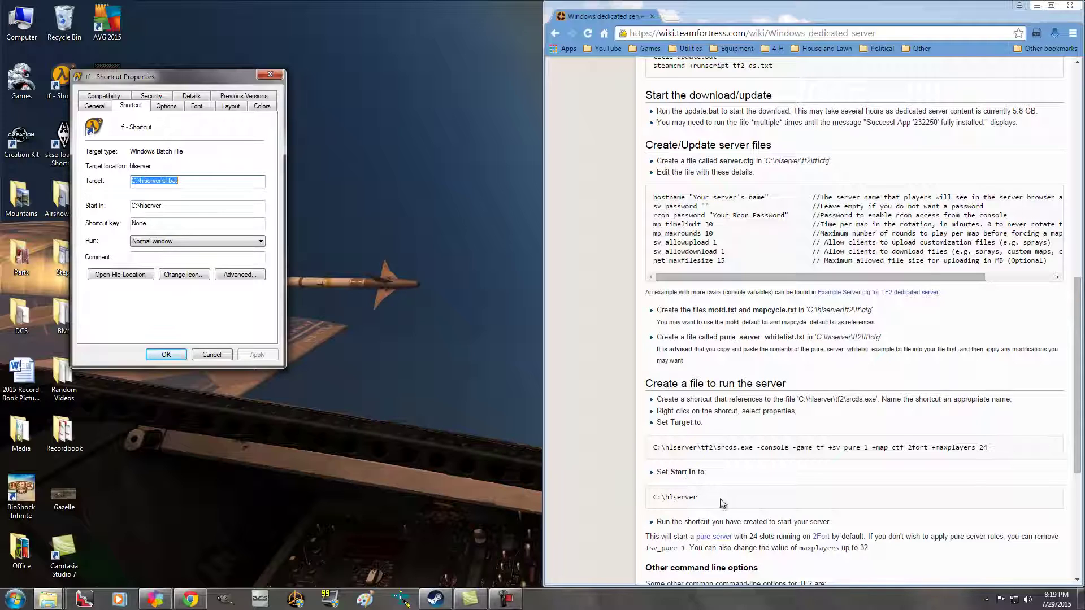
{"action": "double_click", "coordinate": [173, 206]}
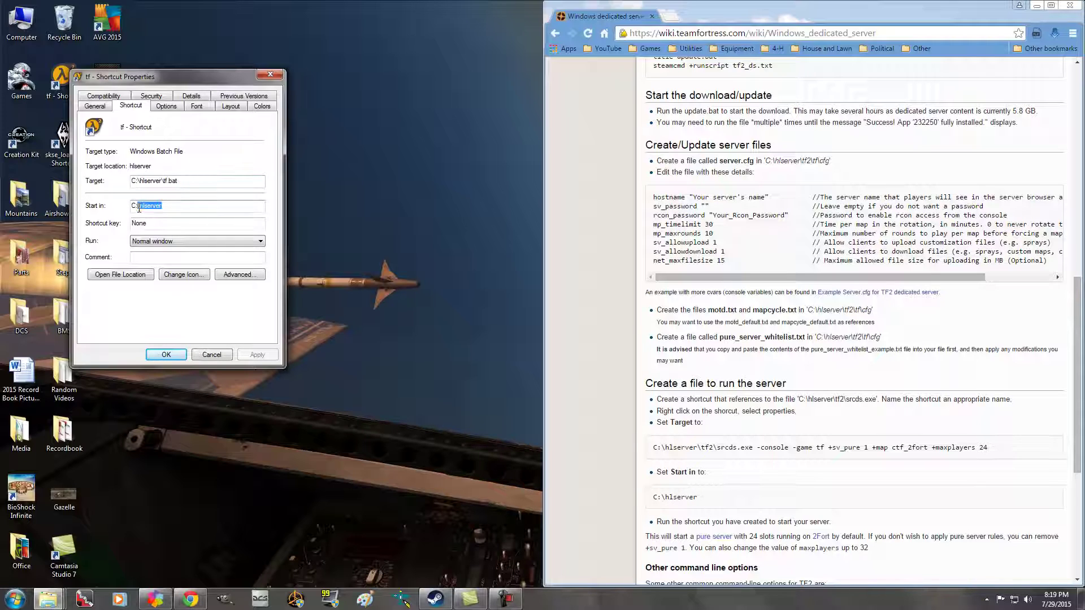
{"action": "left_click", "coordinate": [187, 181]}
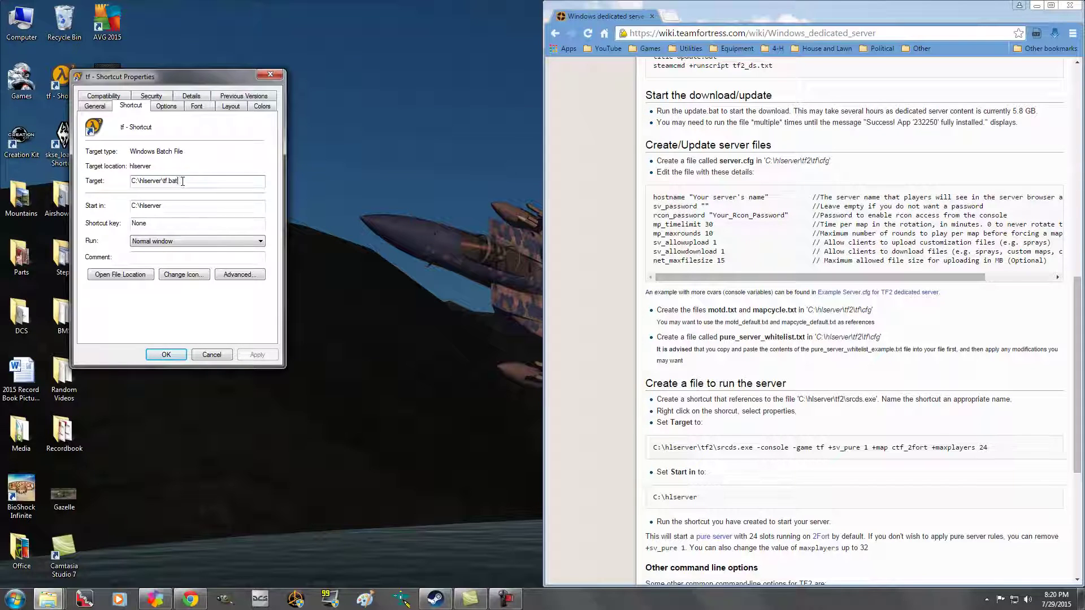
{"action": "left_click", "coordinate": [174, 357]}
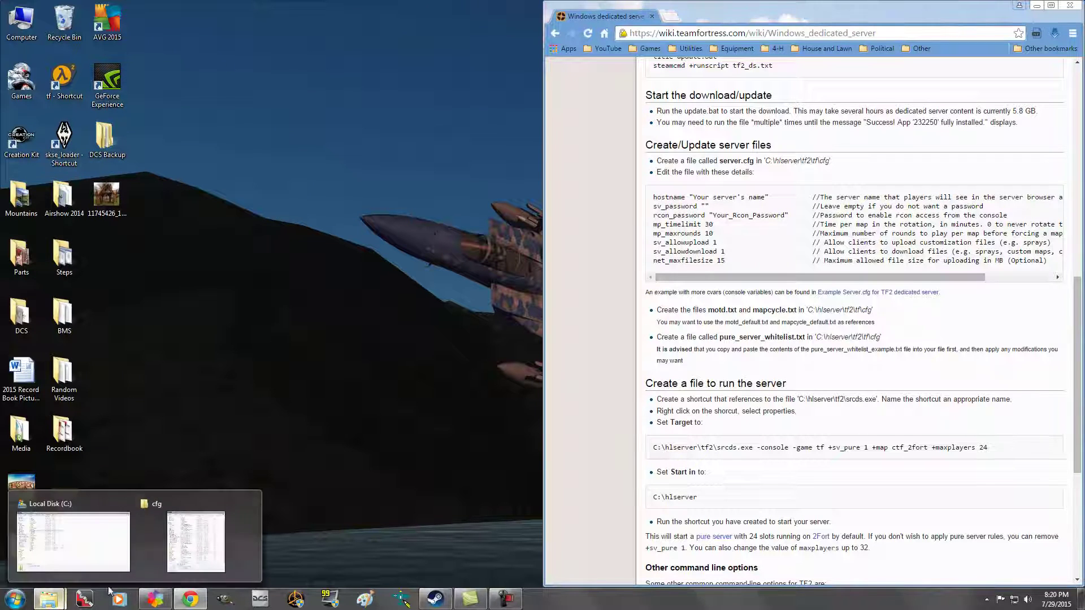
Restore Explorer and go back three folders to C:\hlserver.
{"action": "left_click", "coordinate": [202, 544]}
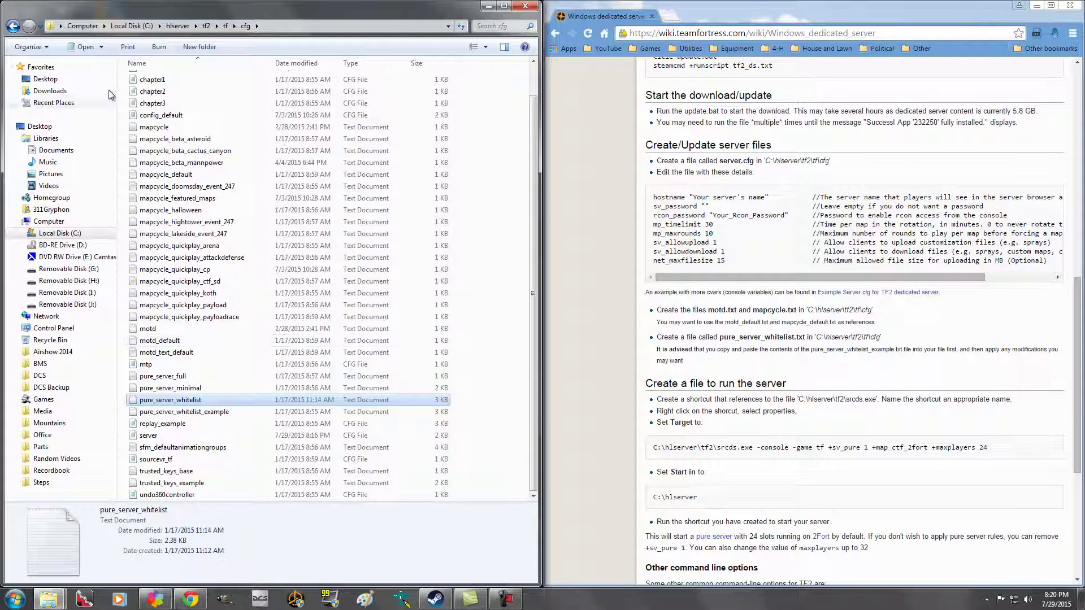
{"action": "left_click", "coordinate": [13, 26]}
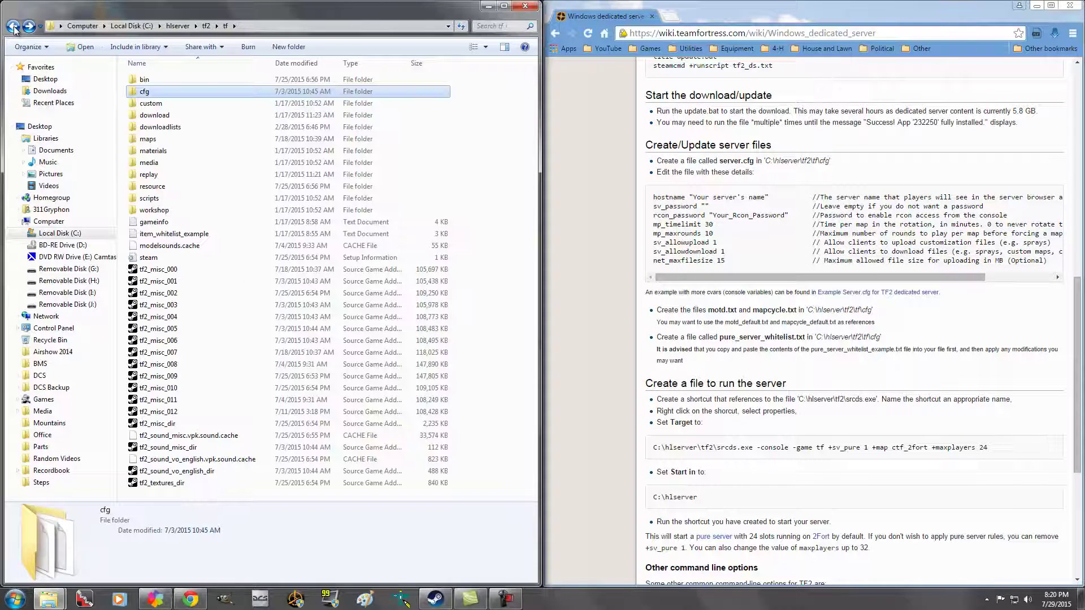
{"action": "left_click", "coordinate": [13, 27]}
{"action": "left_click", "coordinate": [13, 26]}
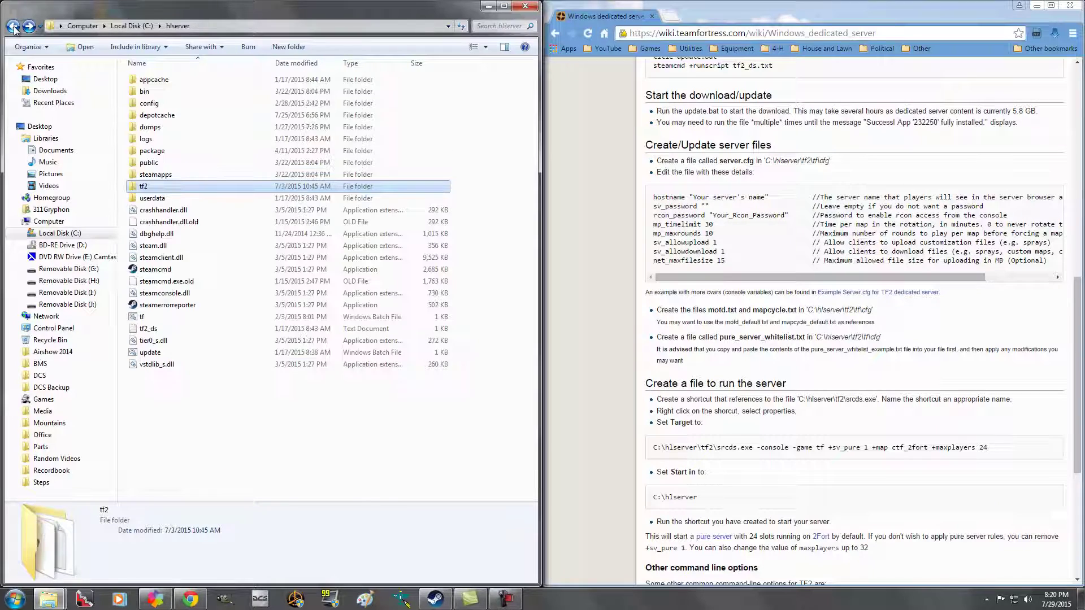
Open the tf2_ds script in Notepad for review and close it unchanged.
{"action": "right_click", "coordinate": [151, 319]}
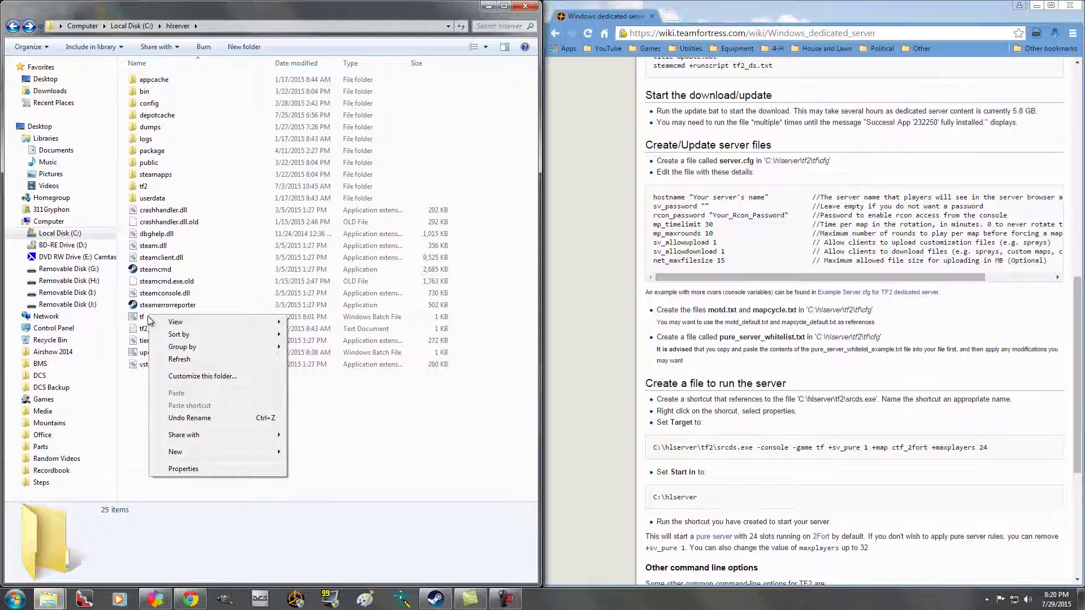
{"action": "right_click", "coordinate": [146, 332]}
{"action": "left_click", "coordinate": [180, 362]}
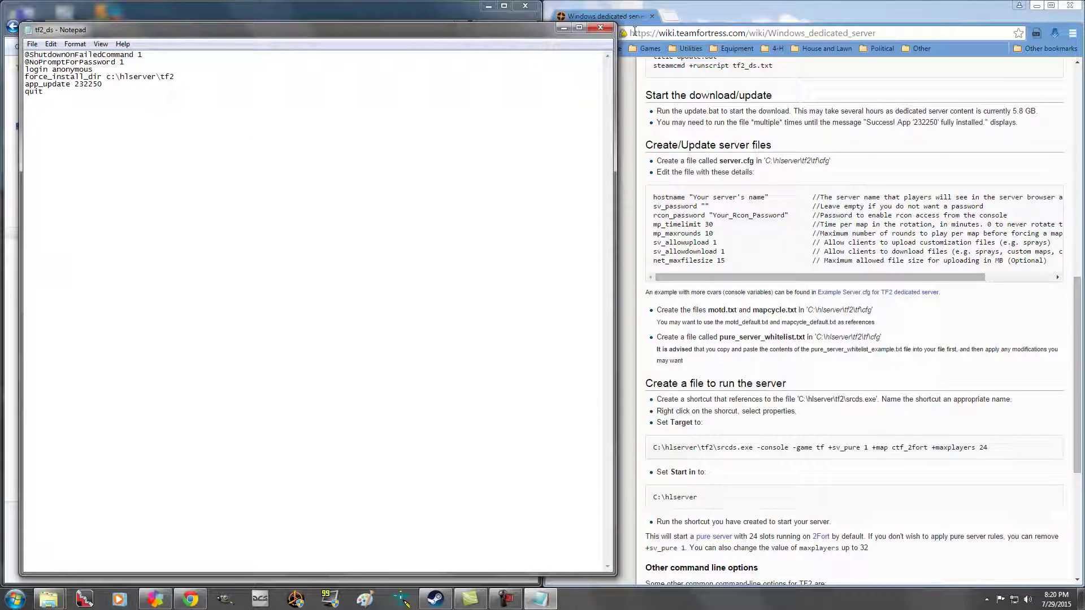
{"action": "left_click", "coordinate": [605, 31]}
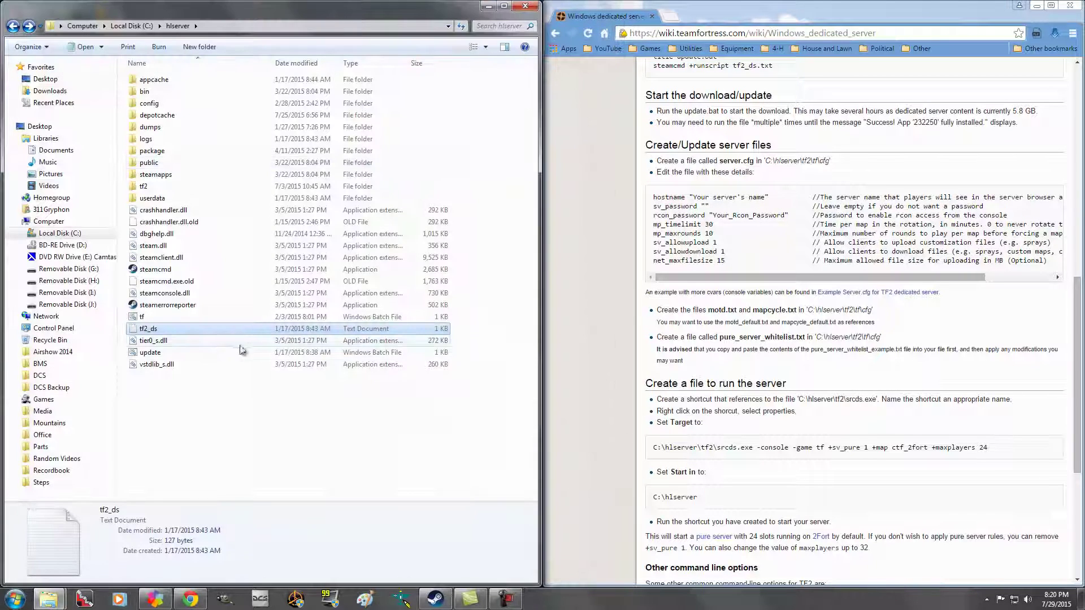
Open tf.bat in Notepad, move it aside, and highlight +randommap in its srcds.exe launch line.
{"action": "left_click", "coordinate": [144, 319]}
{"action": "right_click", "coordinate": [145, 319]}
{"action": "left_click", "coordinate": [172, 346]}
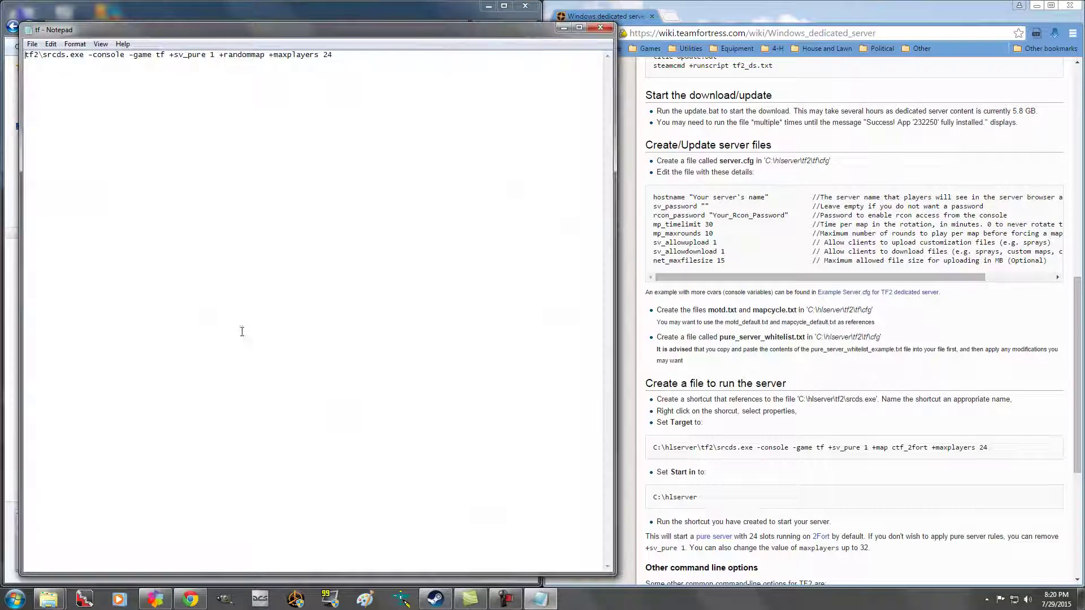
{"action": "left_click_drag", "start_coordinate": [177, 31], "coordinate": [425, 32]}
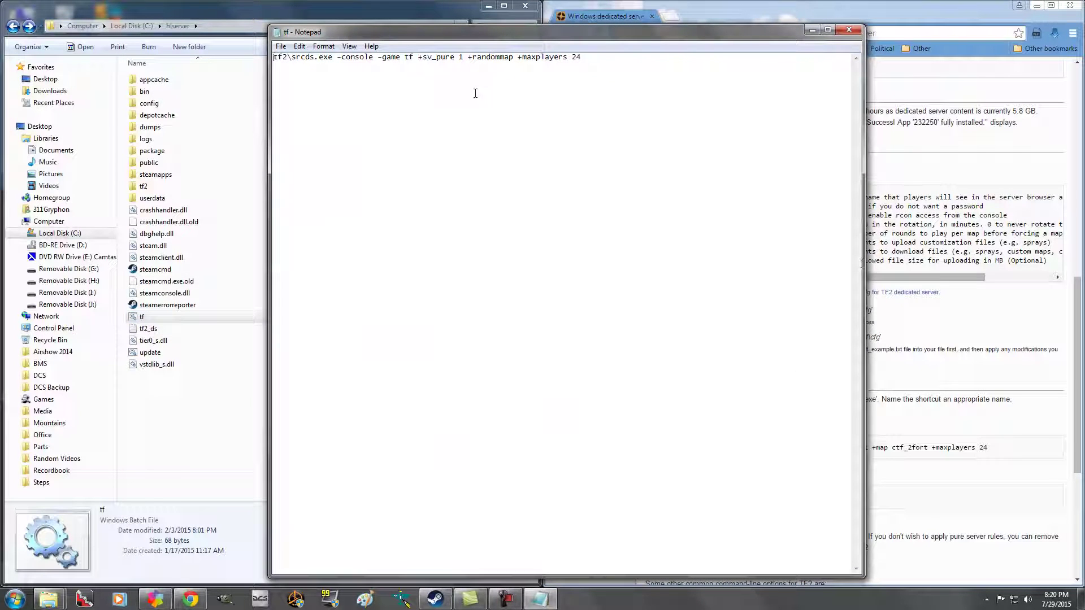
{"action": "left_click_drag", "start_coordinate": [282, 59], "coordinate": [600, 58]}
{"action": "left_click", "coordinate": [477, 60]}
{"action": "left_click_drag", "start_coordinate": [470, 56], "coordinate": [512, 54]}
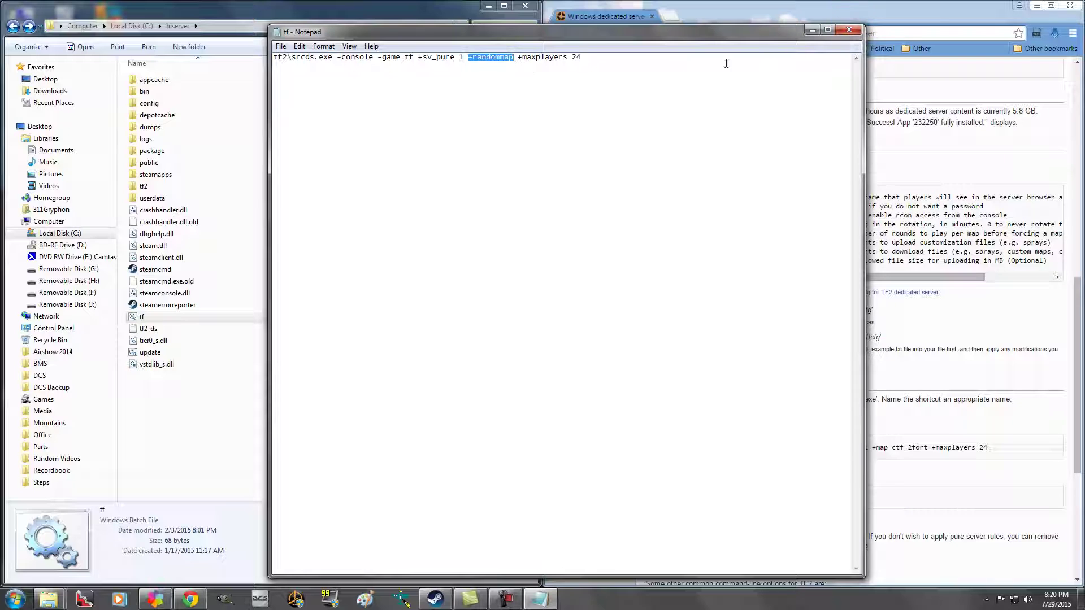
Close tf.bat and highlight +randommap and -strictportbind in the wiki's other command-line options.
{"action": "left_click", "coordinate": [849, 29]}
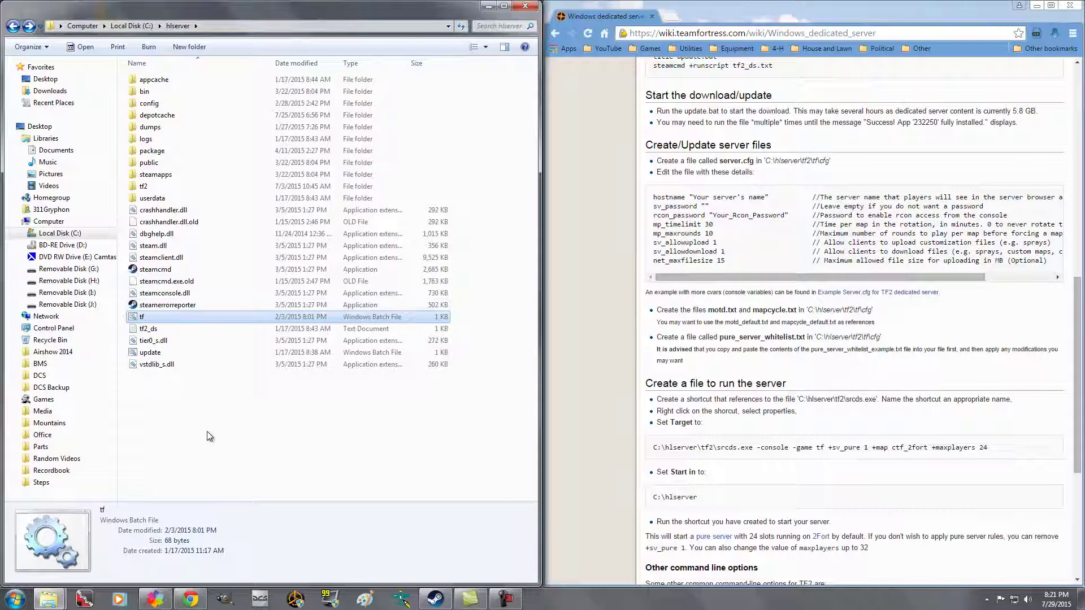
{"action": "left_click", "coordinate": [257, 342]}
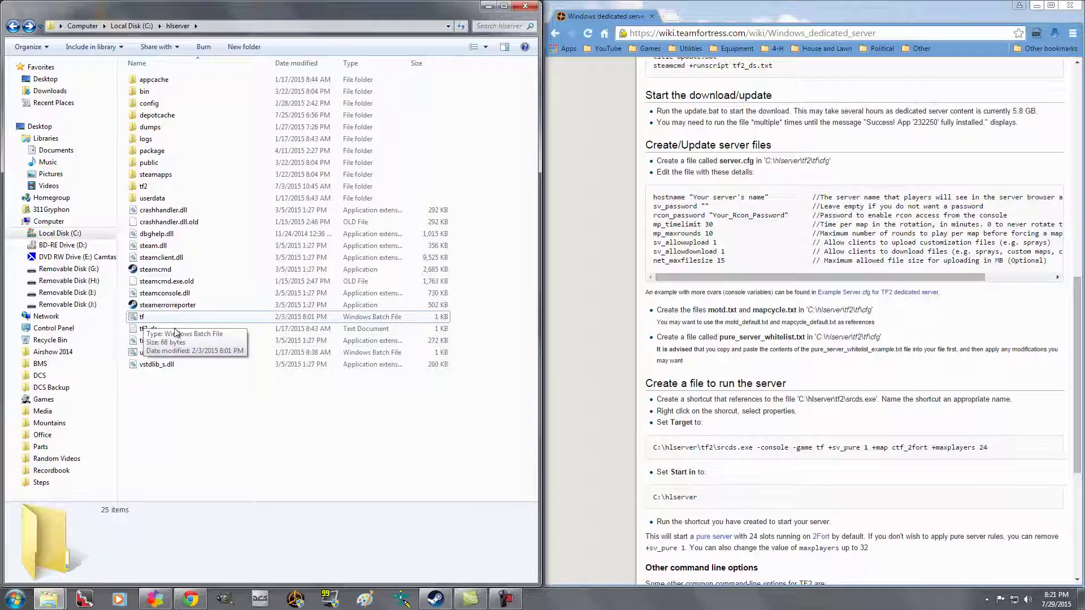
{"action": "scroll", "coordinate": [780, 339], "scroll_direction": "down", "scroll_amount": 3}
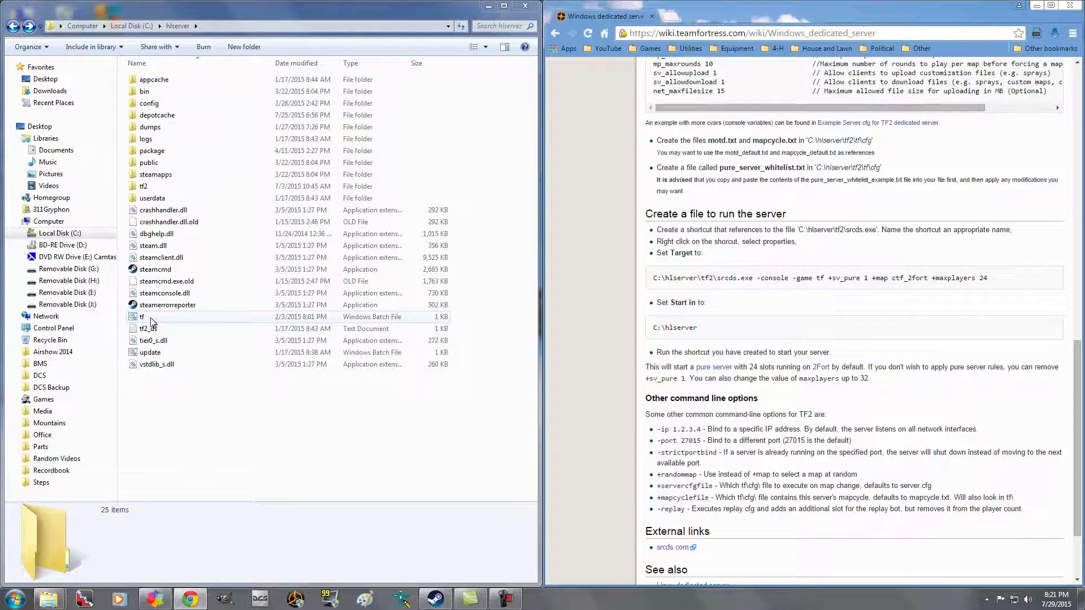
{"action": "scroll", "coordinate": [720, 313], "scroll_direction": "down", "scroll_amount": 3}
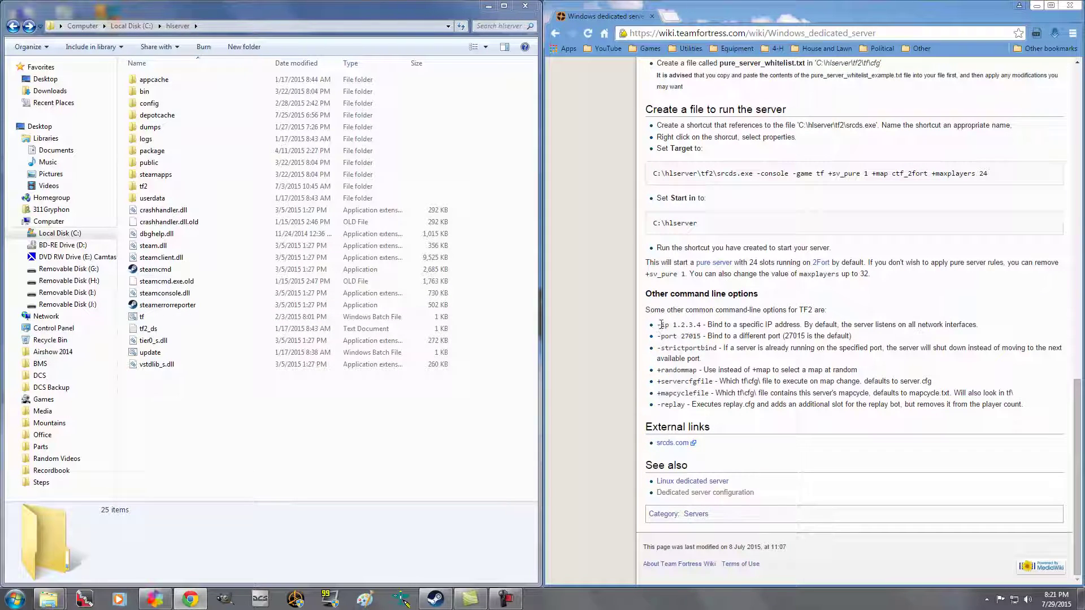
{"action": "left_click_drag", "start_coordinate": [657, 370], "coordinate": [700, 370]}
{"action": "left_click", "coordinate": [659, 407]}
{"action": "left_click_drag", "start_coordinate": [665, 348], "coordinate": [719, 348]}
Open the wiki's Dedicated server configuration page, skim its MOTD and server.cfg sections, and return to the top.
{"action": "left_click", "coordinate": [704, 497]}
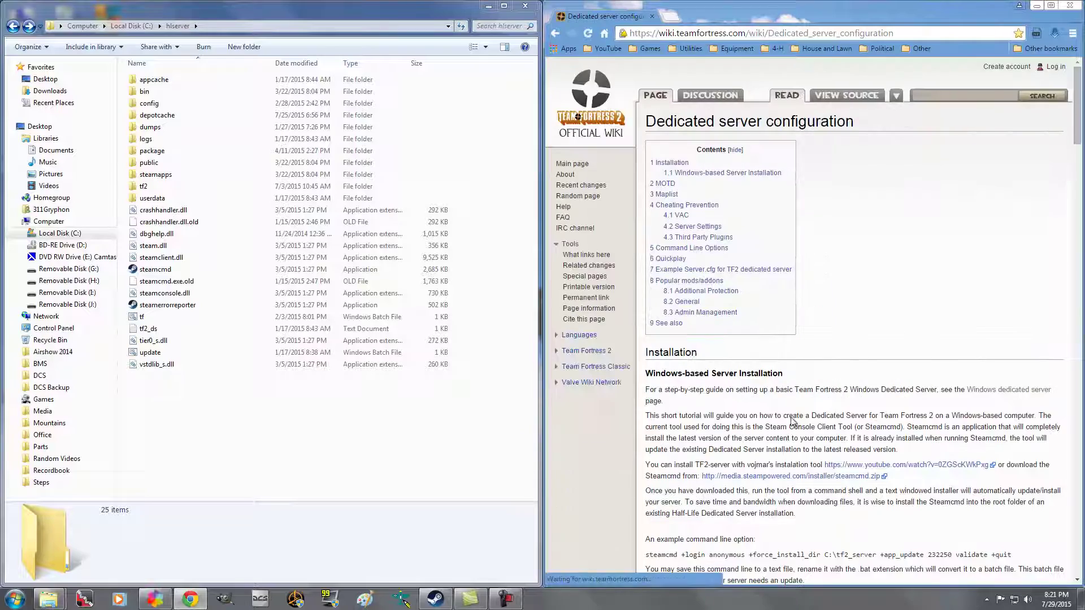
{"action": "scroll", "coordinate": [763, 240], "scroll_direction": "down", "scroll_amount": 5}
{"action": "scroll", "coordinate": [764, 239], "scroll_direction": "down", "scroll_amount": 8}
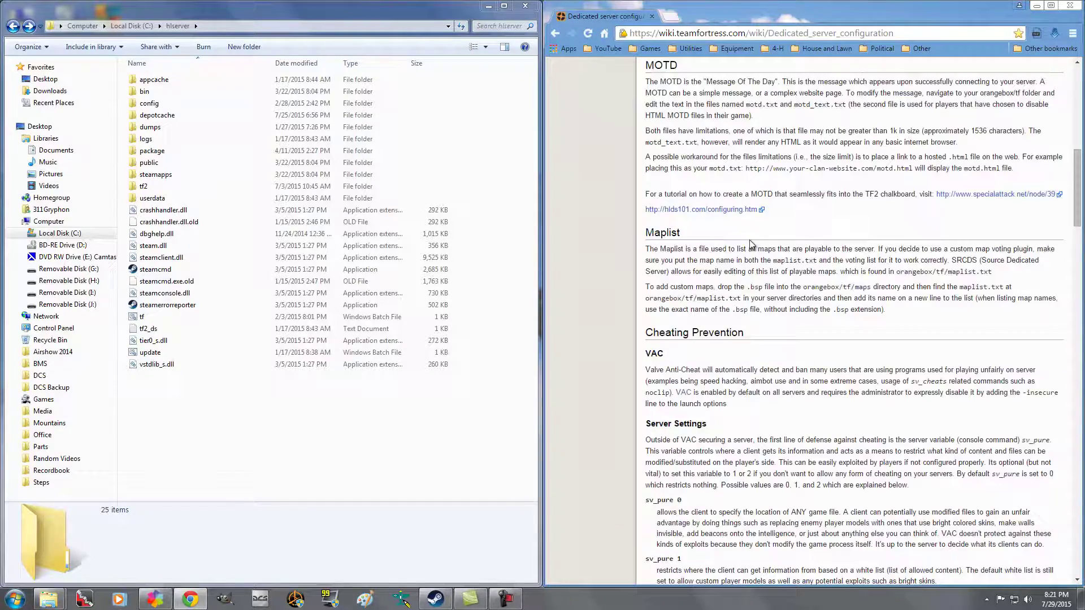
{"action": "scroll", "coordinate": [751, 244], "scroll_direction": "up", "scroll_amount": 5}
{"action": "left_click_drag", "start_coordinate": [672, 253], "coordinate": [735, 333]}
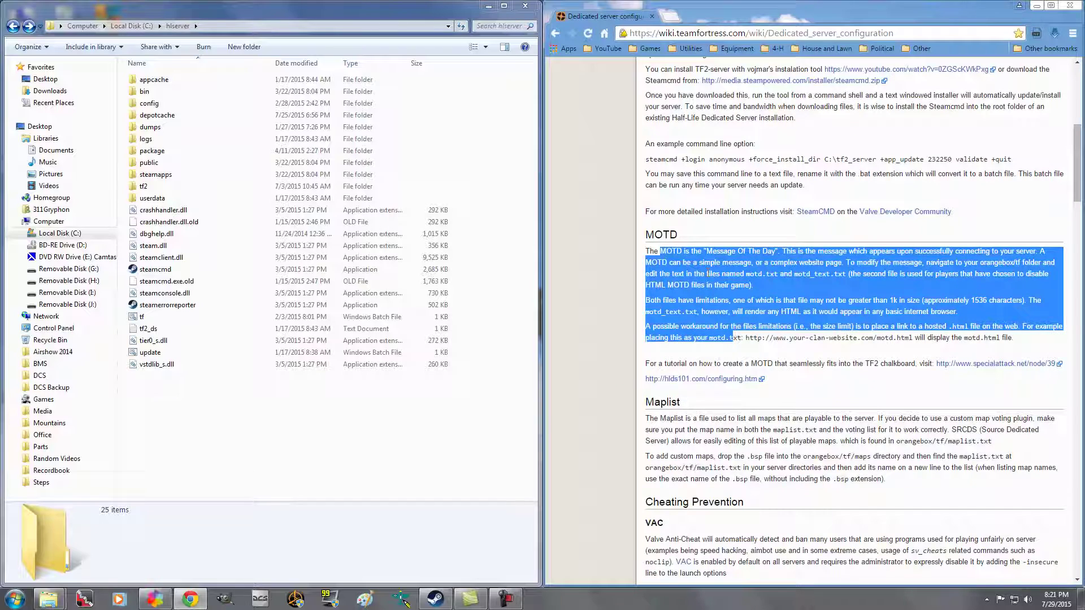
{"action": "left_click", "coordinate": [735, 330]}
{"action": "scroll", "coordinate": [734, 325], "scroll_direction": "down", "scroll_amount": 4}
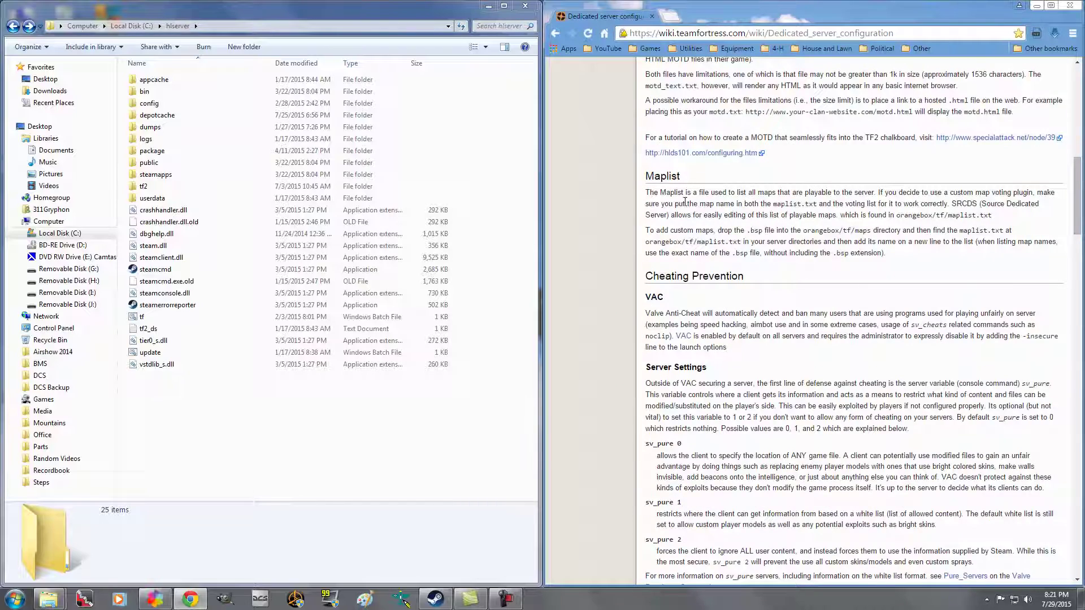
{"action": "scroll", "coordinate": [685, 201], "scroll_direction": "down", "scroll_amount": 20}
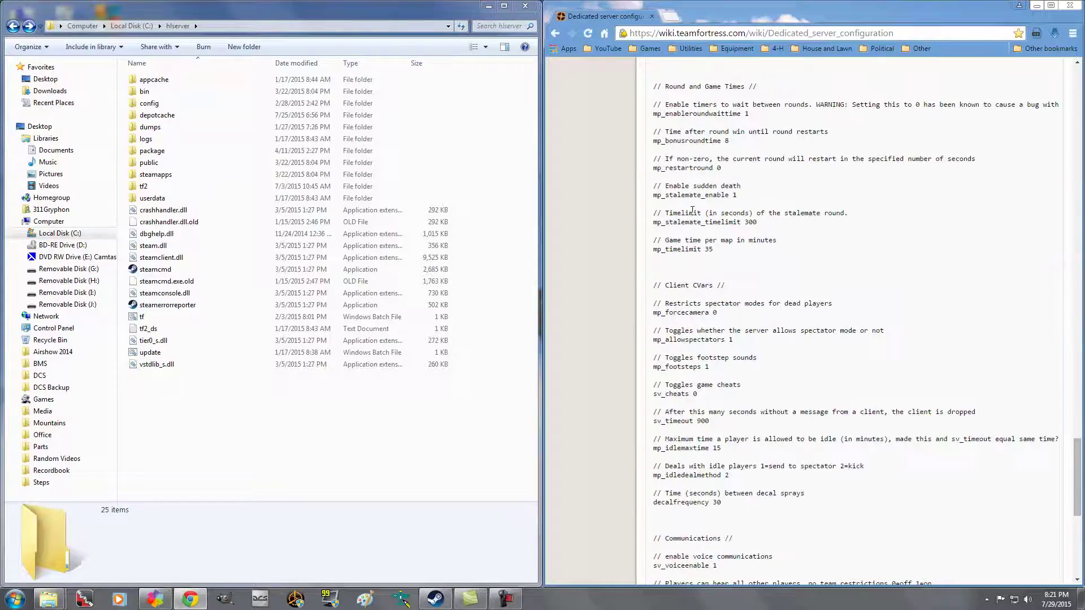
{"action": "scroll", "coordinate": [692, 210], "scroll_direction": "down", "scroll_amount": 7}
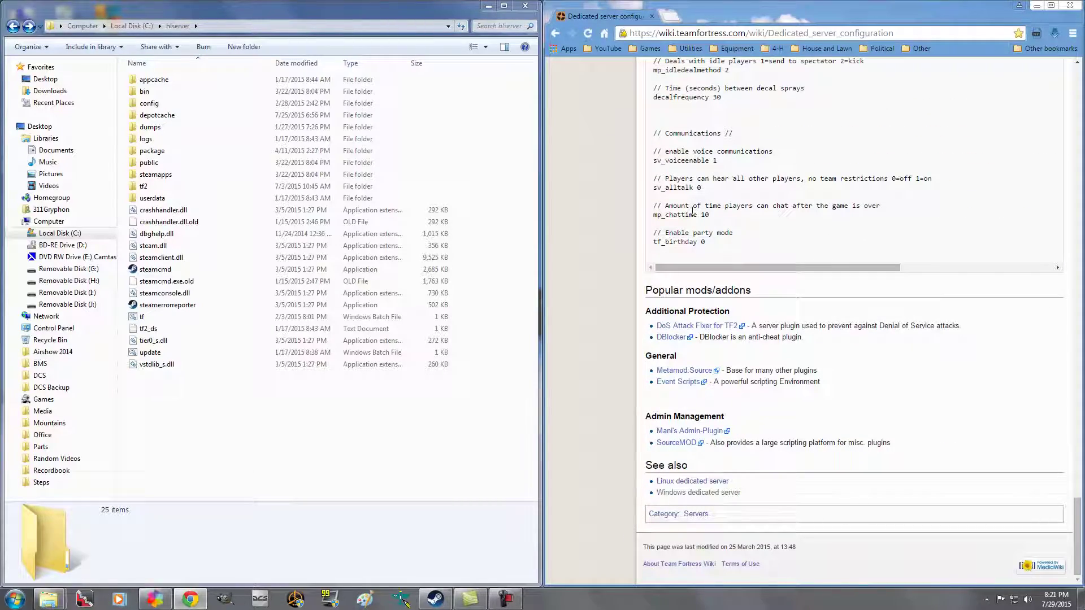
{"action": "scroll", "coordinate": [693, 211], "scroll_direction": "up", "scroll_amount": 15}
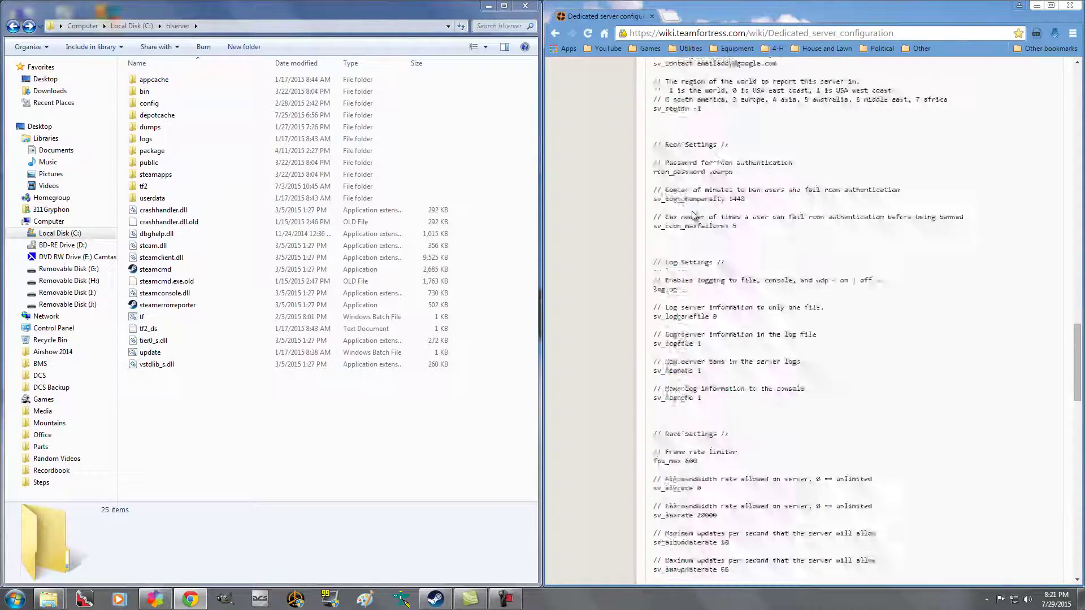
{"action": "scroll", "coordinate": [696, 219], "scroll_direction": "up", "scroll_amount": 15}
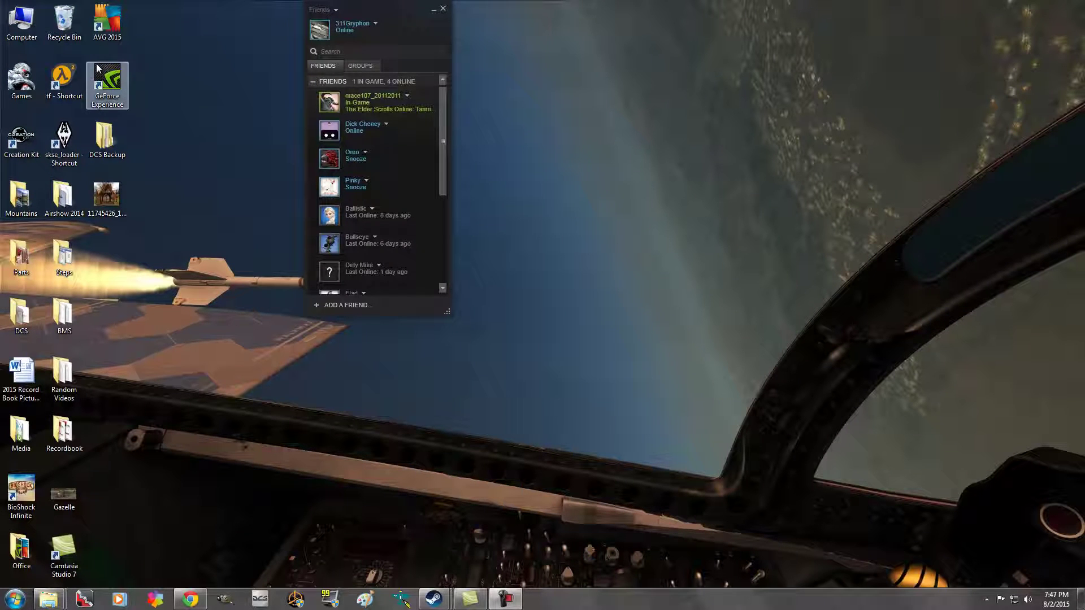
Launch the dedicated server from the tf - Shortcut icon on the desktop.
{"action": "double_click", "coordinate": [66, 75]}
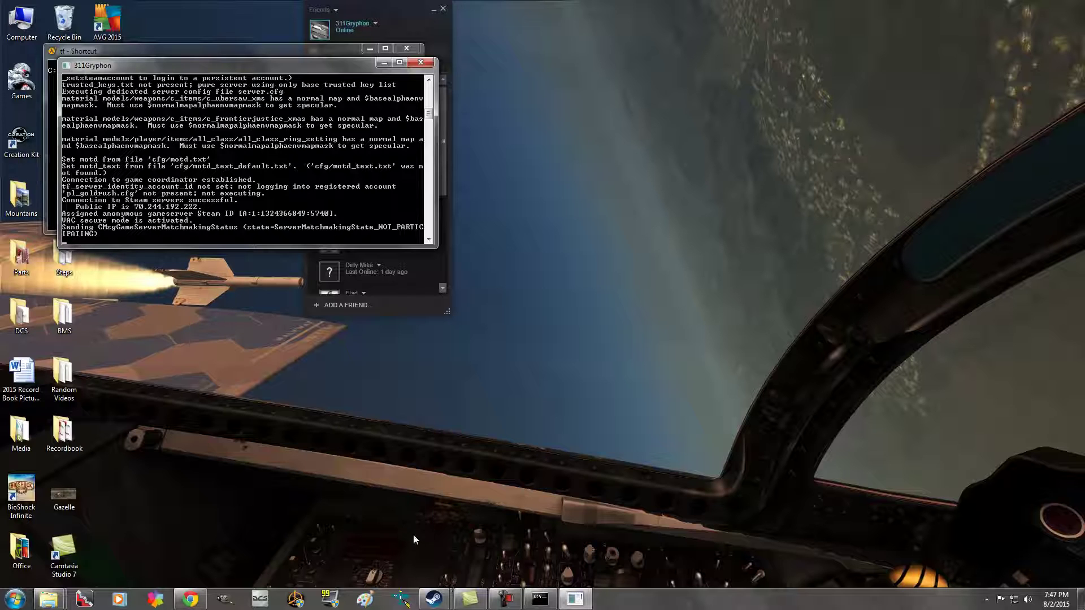
Open the Steam library from the taskbar and select Team Fortress 2.
{"action": "right_click", "coordinate": [434, 599]}
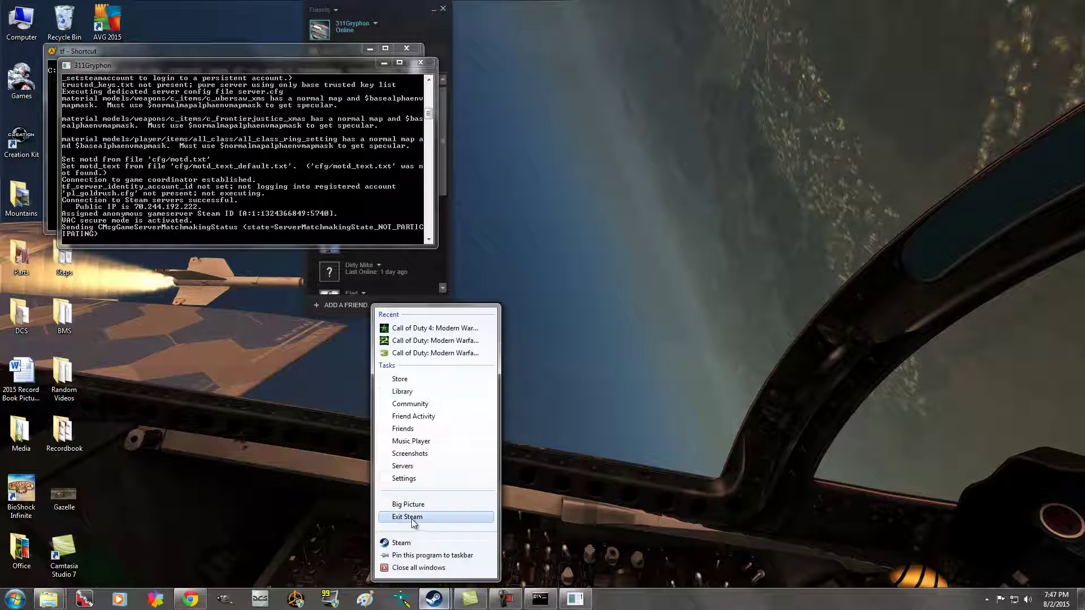
{"action": "left_click", "coordinate": [402, 391]}
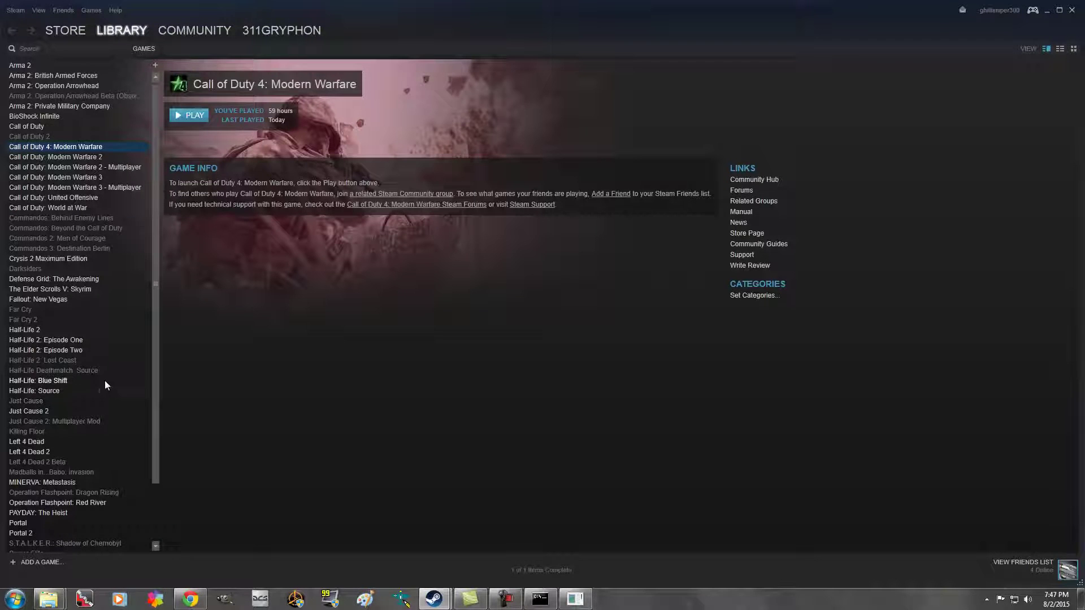
{"action": "scroll", "coordinate": [104, 381], "scroll_direction": "down", "scroll_amount": 2}
{"action": "left_click", "coordinate": [52, 540]}
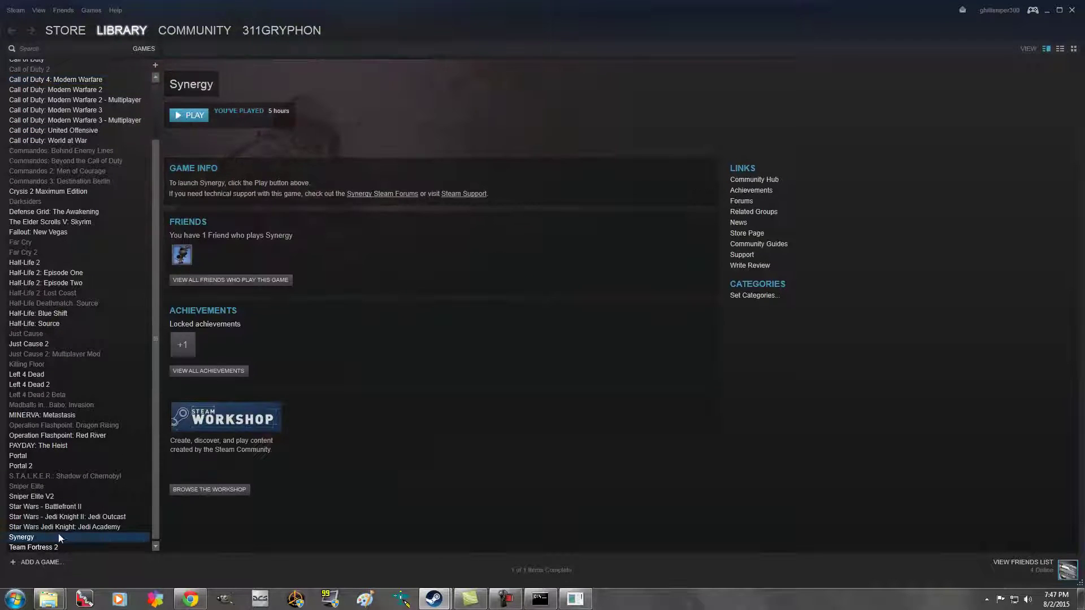
{"action": "left_click", "coordinate": [42, 547]}
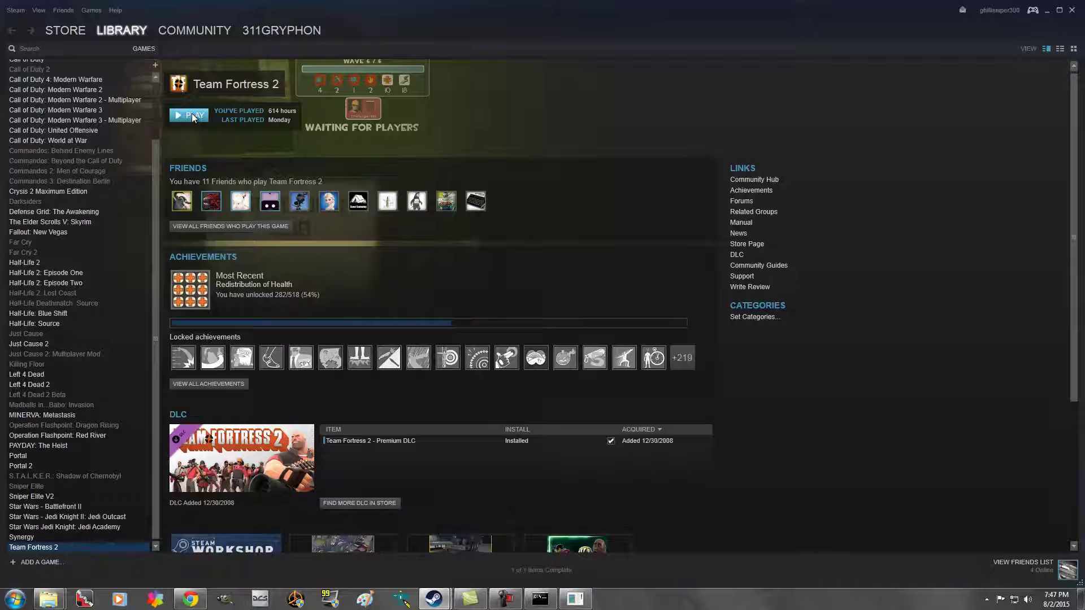
Launch Team Fortress 2 and find the Lakeside server in the refreshed LAN server list.
{"action": "left_click", "coordinate": [192, 117]}
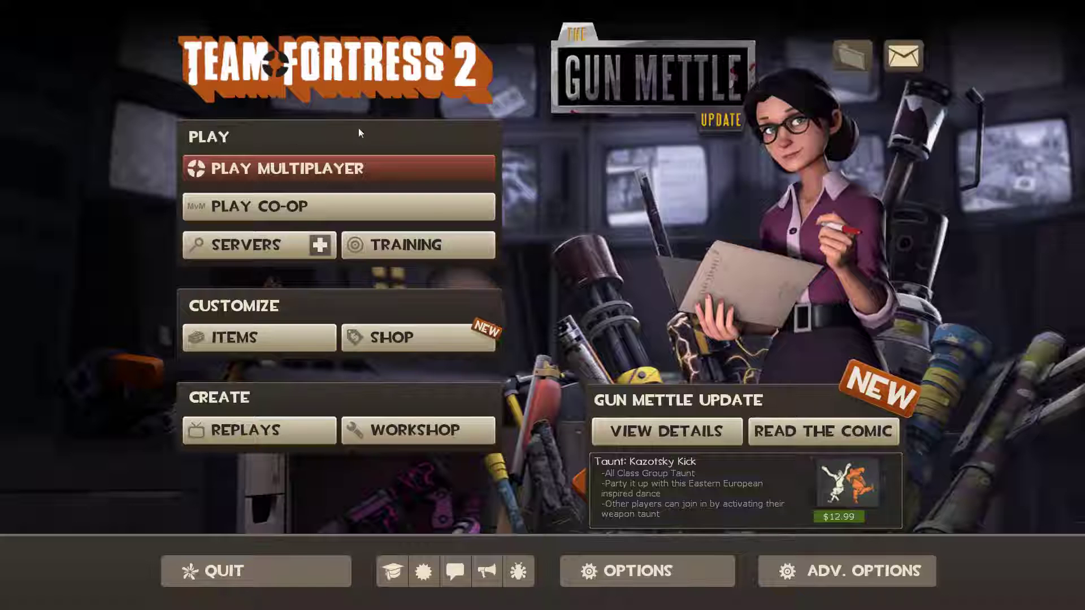
{"action": "left_click", "coordinate": [256, 244]}
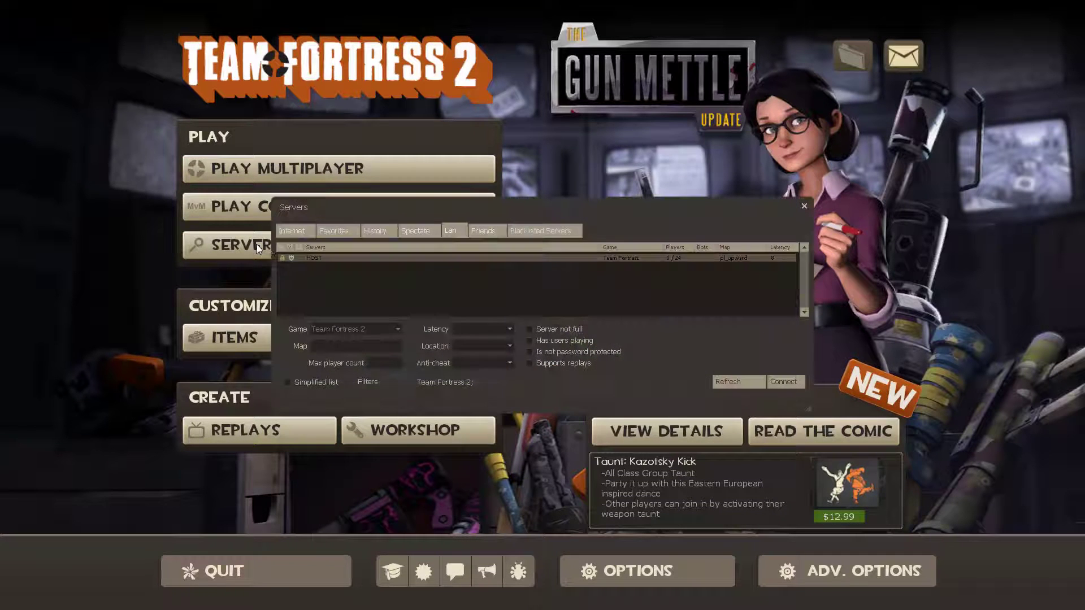
{"action": "left_click", "coordinate": [737, 383]}
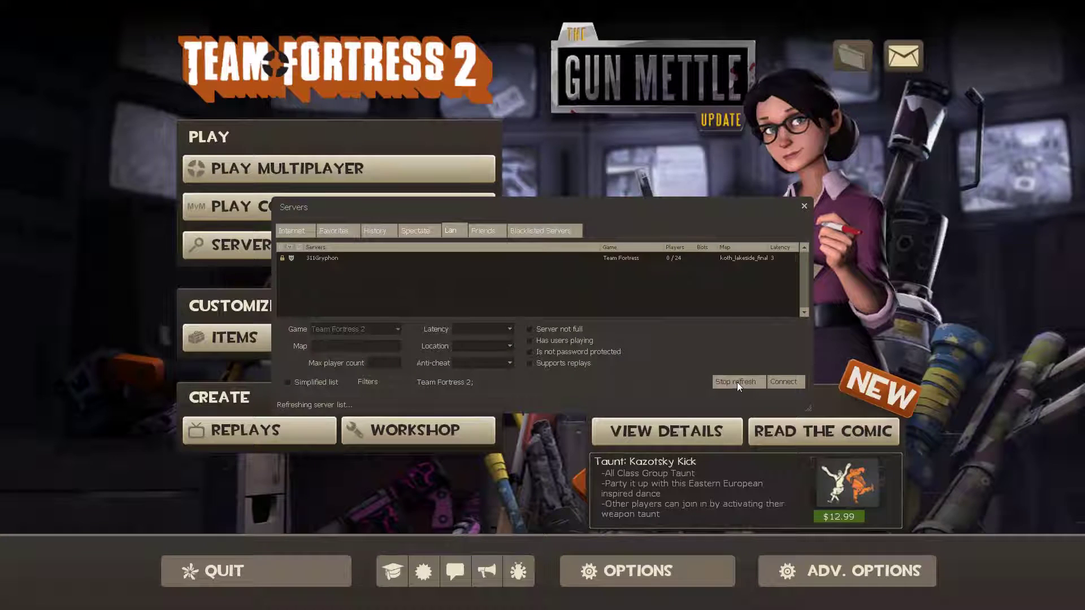
{"action": "left_click", "coordinate": [737, 257]}
Connect to the Lakeside server, entering the server password to join.
{"action": "left_click", "coordinate": [784, 381]}
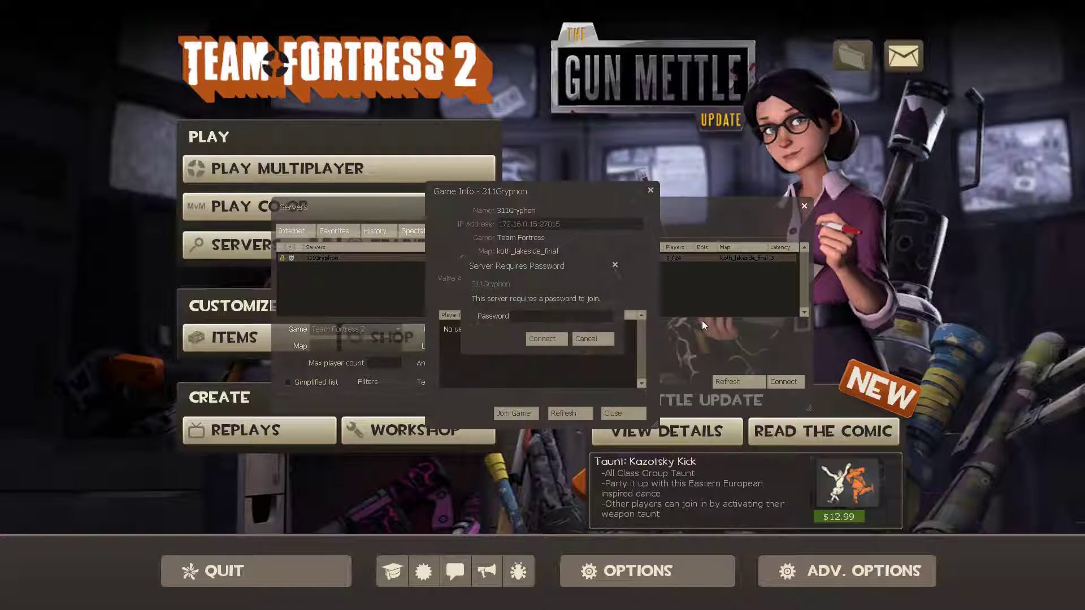
{"action": "type", "text": "*"}
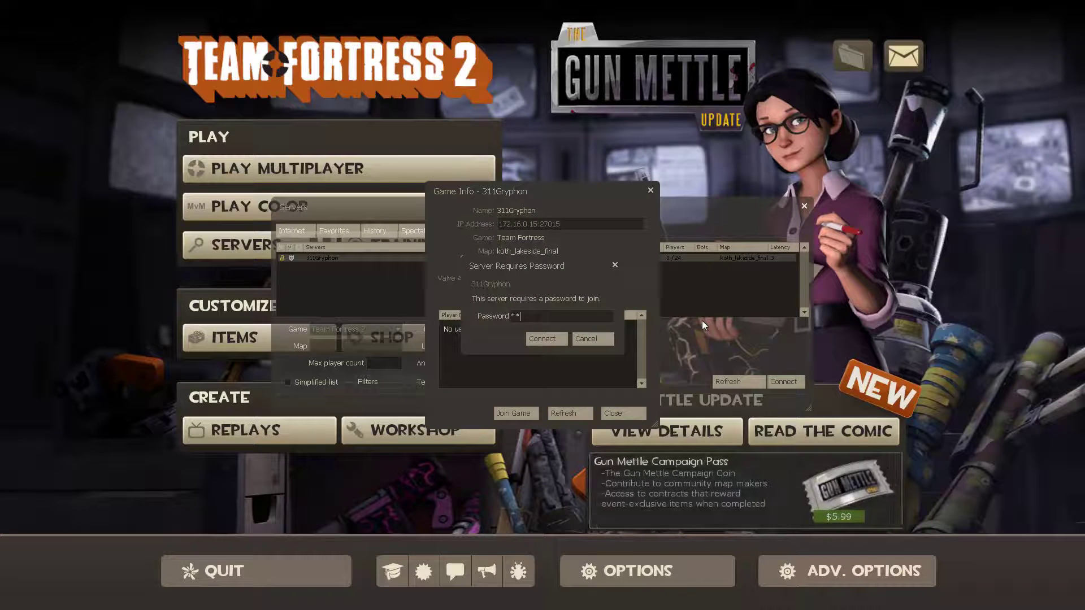
{"action": "type", "text": "*******"}
{"action": "left_click", "coordinate": [550, 338]}
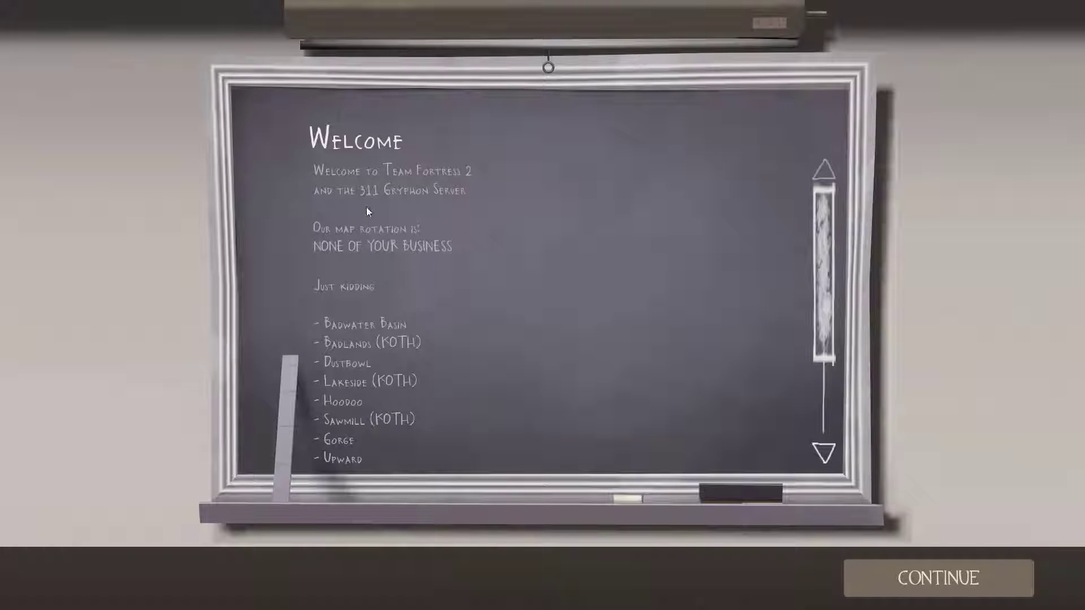
Scroll through the custom MOTD, continue past the map information, and join team BLU.
{"action": "scroll", "coordinate": [412, 255], "scroll_direction": "down", "scroll_amount": 3}
{"action": "scroll", "coordinate": [413, 257], "scroll_direction": "up", "scroll_amount": 3}
{"action": "scroll", "coordinate": [410, 282], "scroll_direction": "down", "scroll_amount": 3}
{"action": "scroll", "coordinate": [395, 316], "scroll_direction": "up", "scroll_amount": 3}
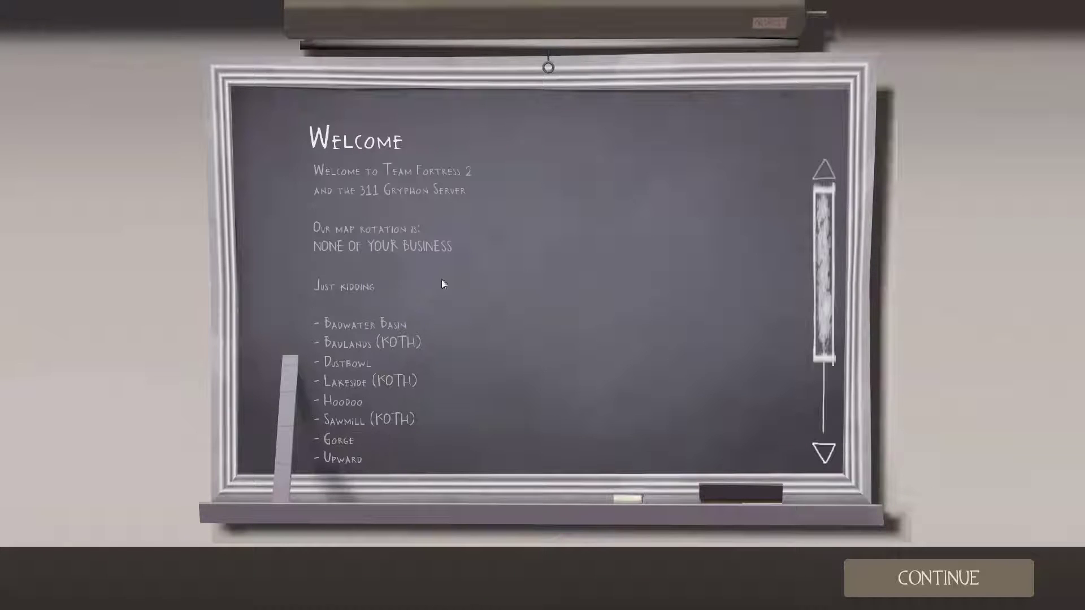
{"action": "left_click", "coordinate": [954, 576]}
{"action": "left_click", "coordinate": [954, 576]}
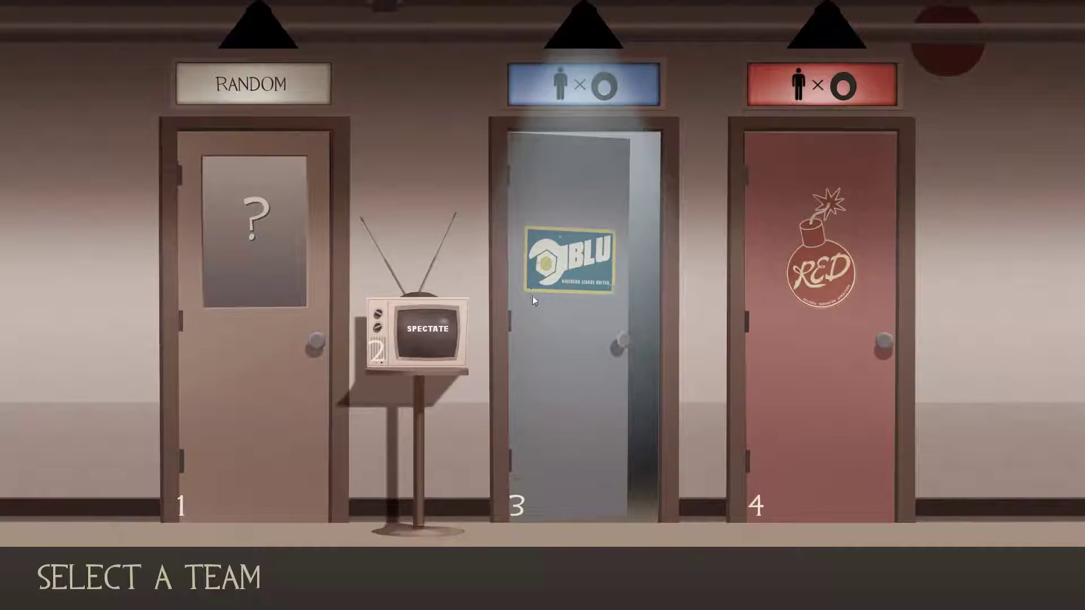
{"action": "left_click", "coordinate": [532, 296]}
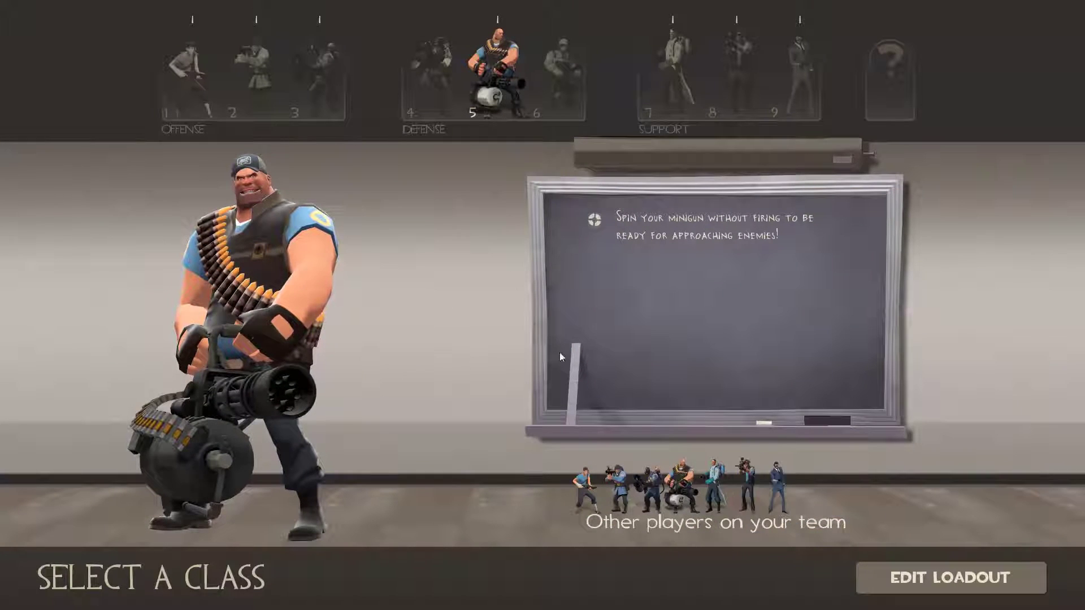
Spawn as a BLU Soldier and check the scoreboard showing bots on both teams.
{"action": "left_click", "coordinate": [312, 68]}
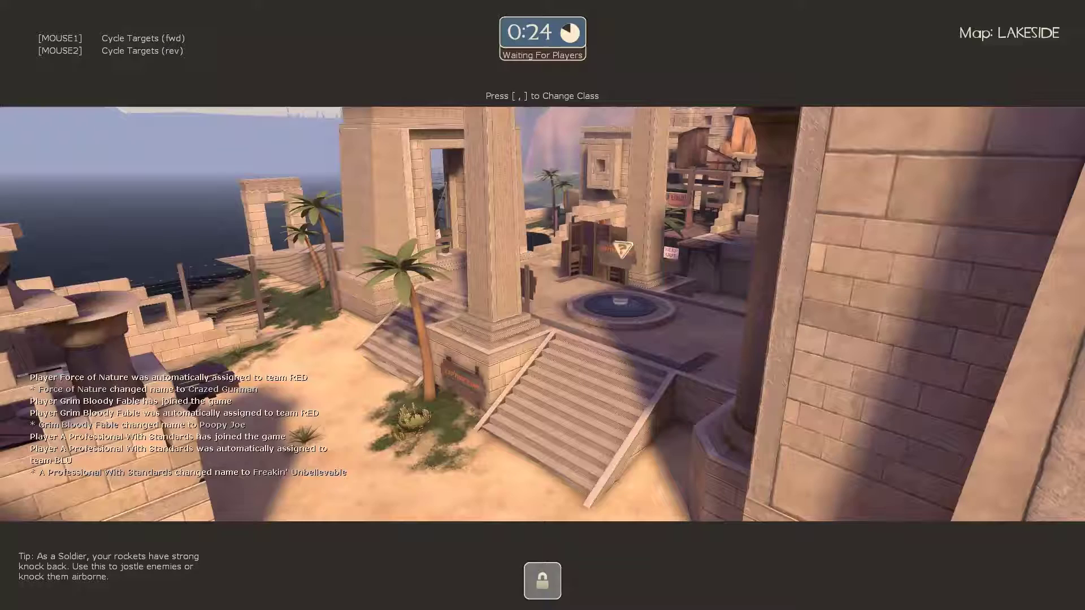
{"action": "key", "text": "Tab"}
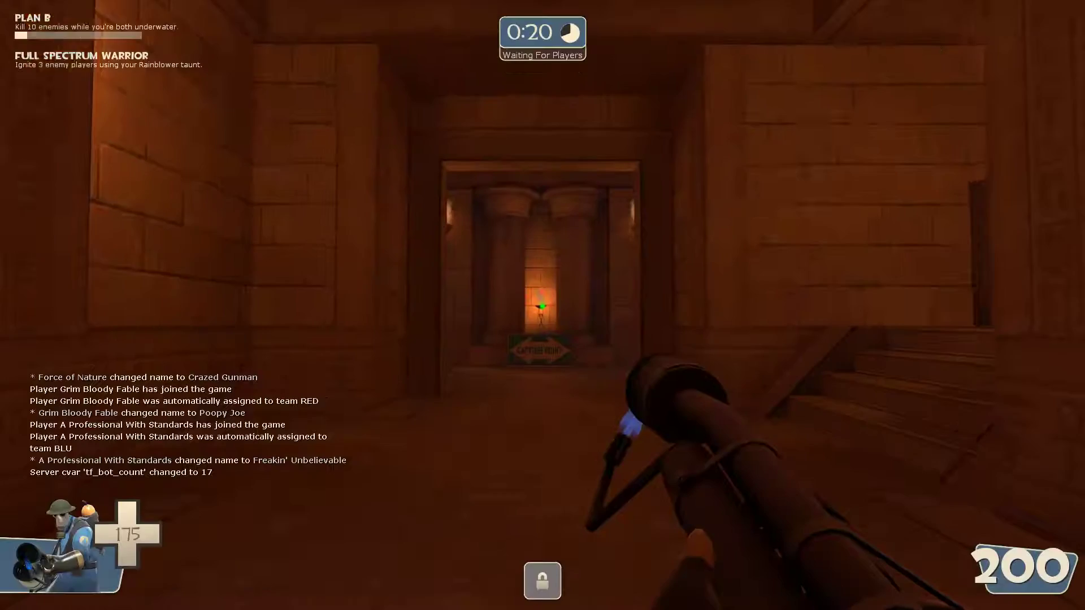
{"action": "key", "text": "w"}
{"action": "key", "text": "w"}
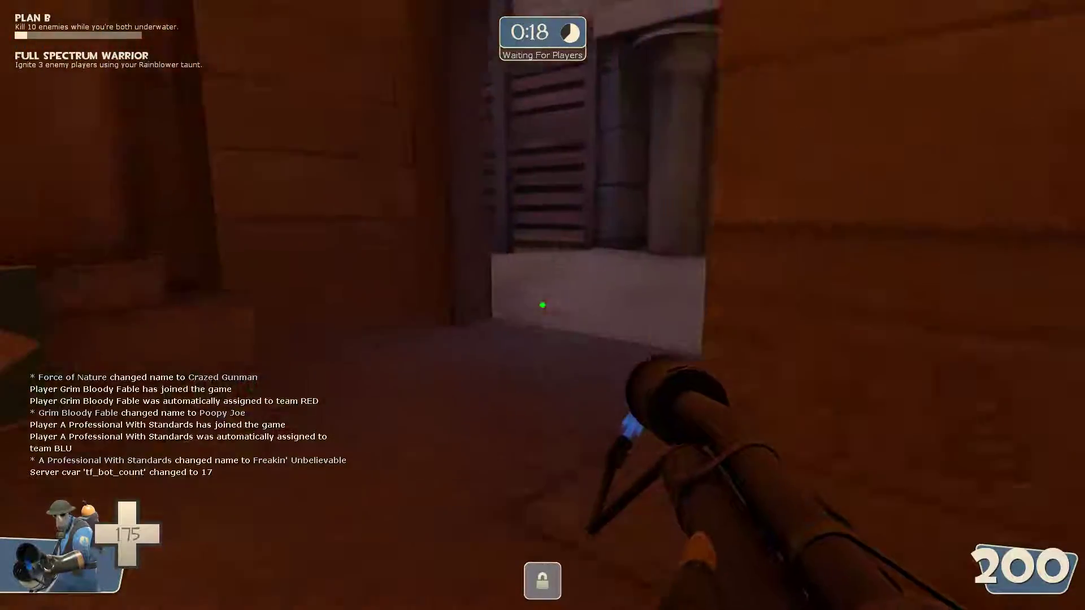
Advance into the sunlit courtyard and fire at enemy bots near the stairs.
{"action": "key", "text": "2"}
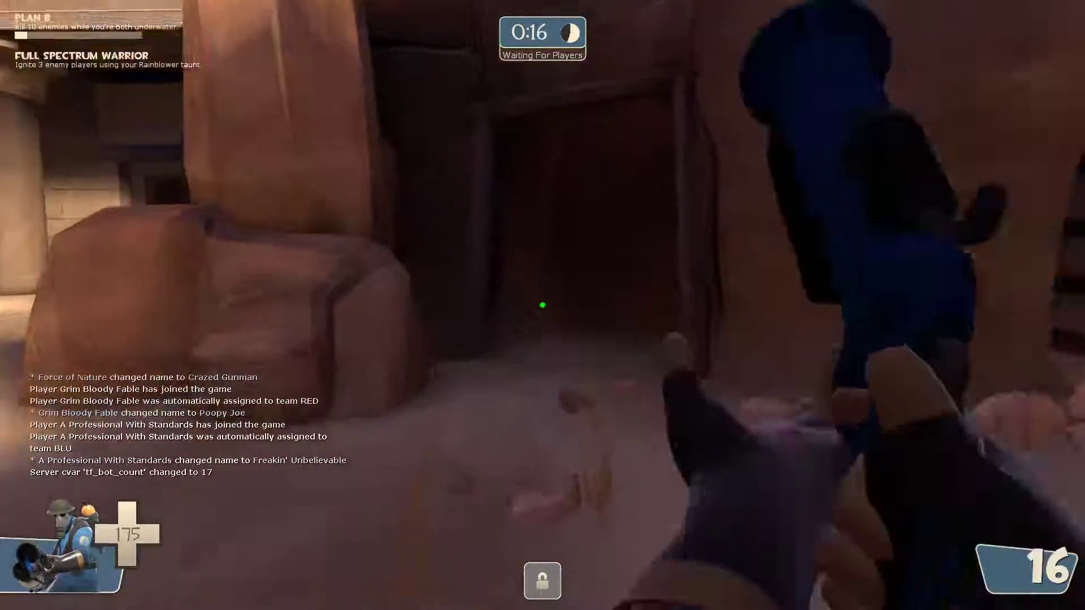
{"action": "key", "text": "w"}
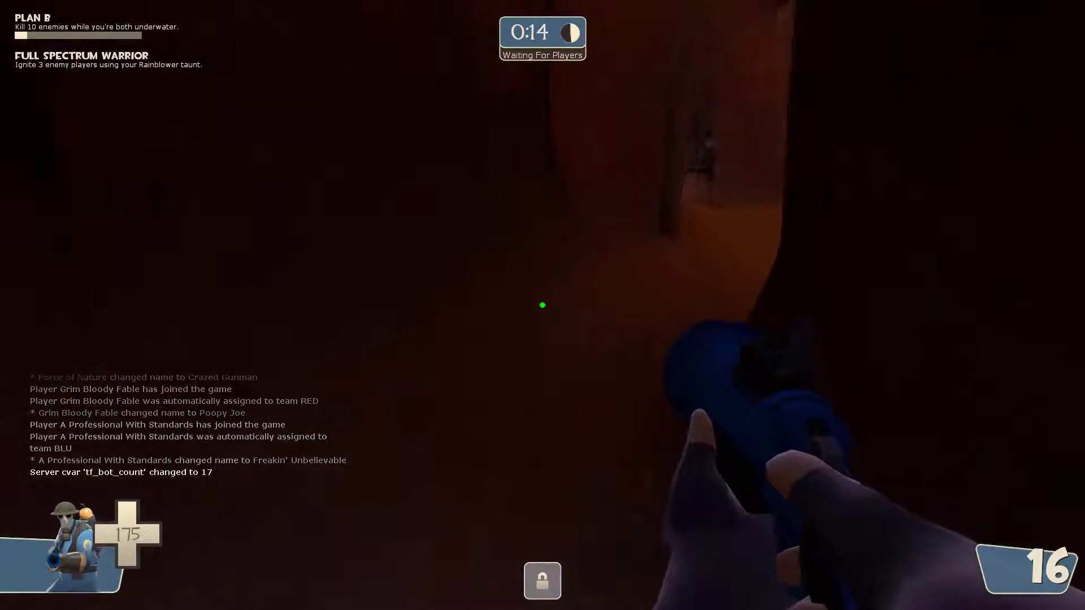
{"action": "key", "text": "w"}
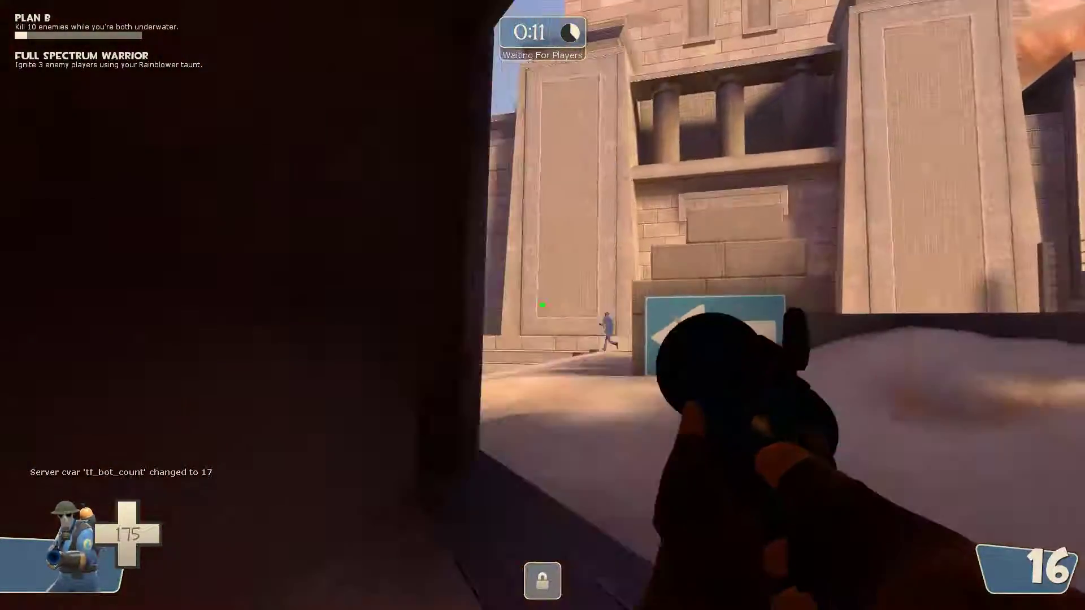
{"action": "key", "text": "w"}
{"action": "left_click", "coordinate": [542, 305]}
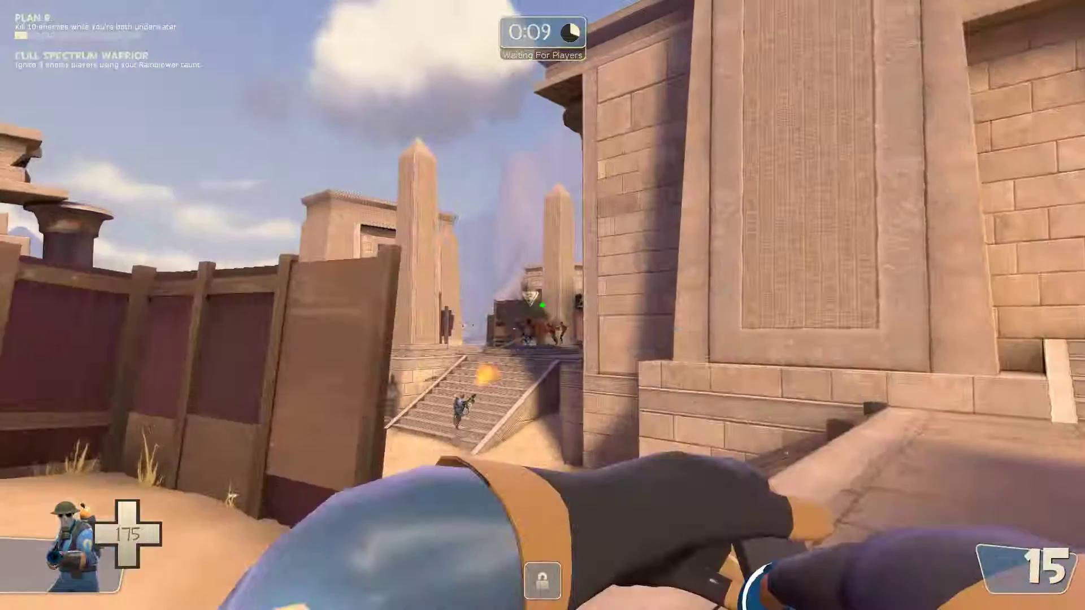
{"action": "key", "text": "w"}
{"action": "left_click", "coordinate": [542, 305]}
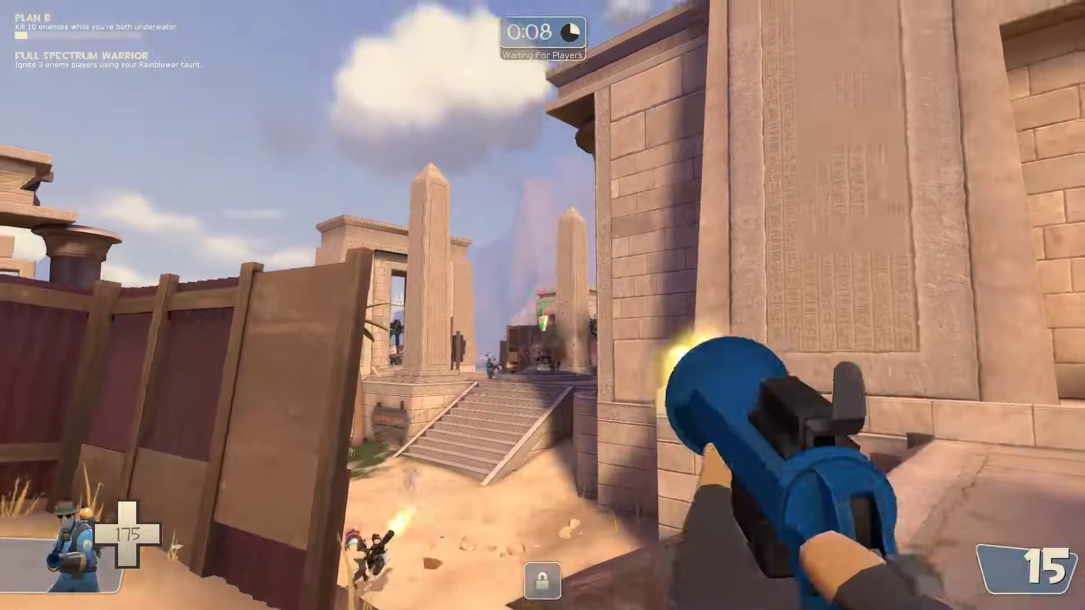
{"action": "key", "text": "w"}
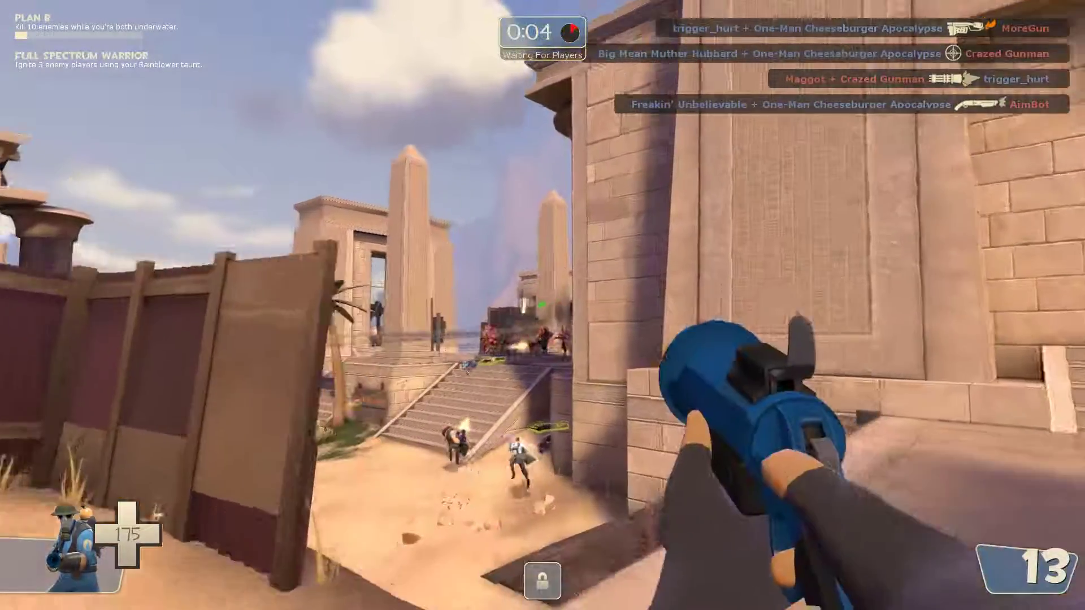
{"action": "left_click", "coordinate": [542, 305]}
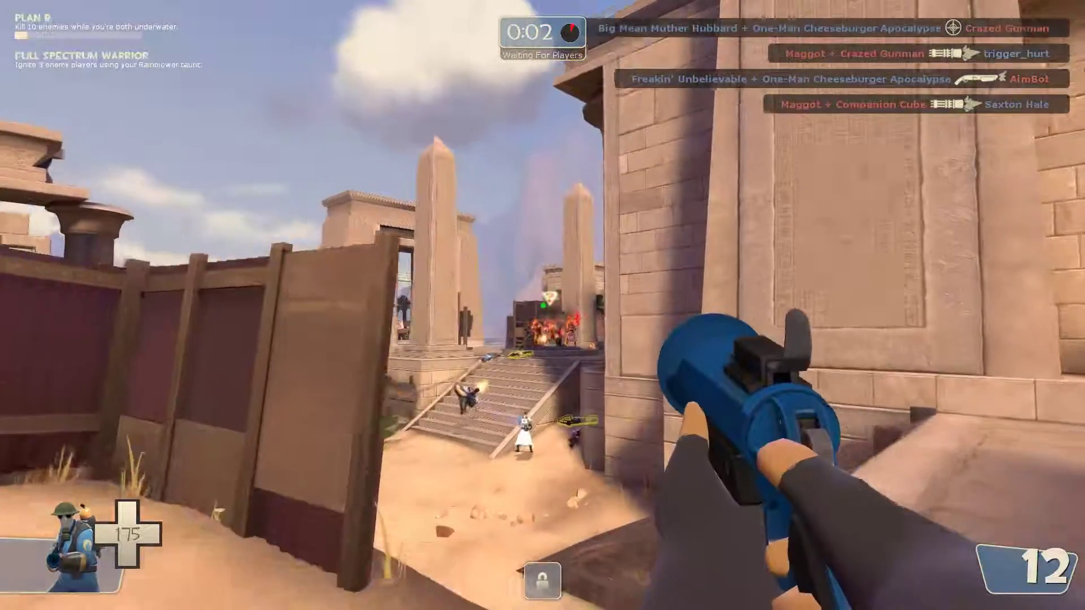
{"action": "left_click", "coordinate": [543, 305]}
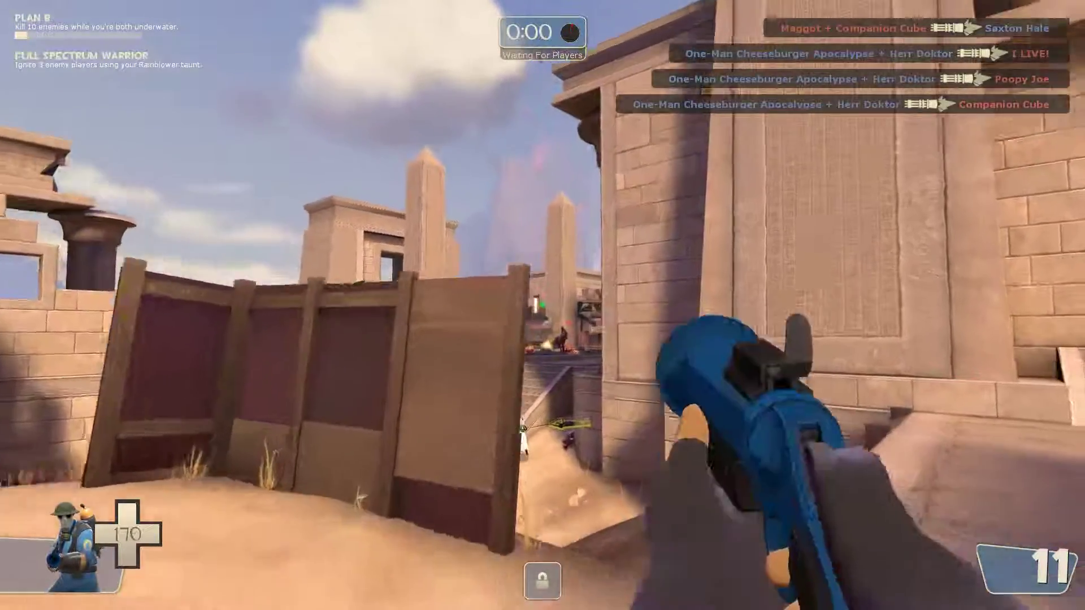
{"action": "left_click", "coordinate": [542, 305]}
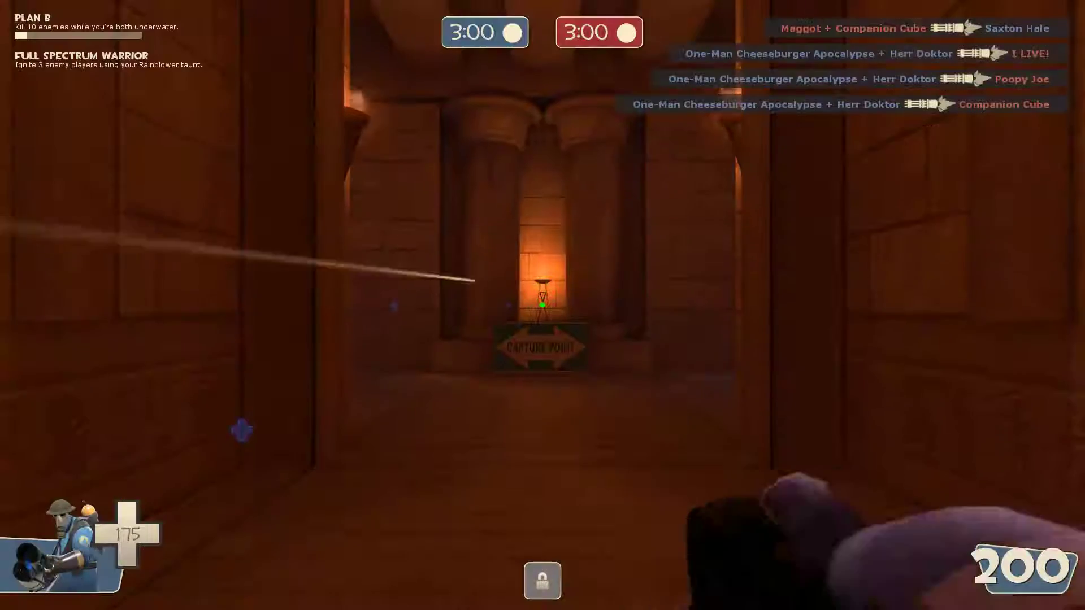
Head down the corridor toward the capture point into the dark tunnel with the secondary weapon.
{"action": "key", "text": "w"}
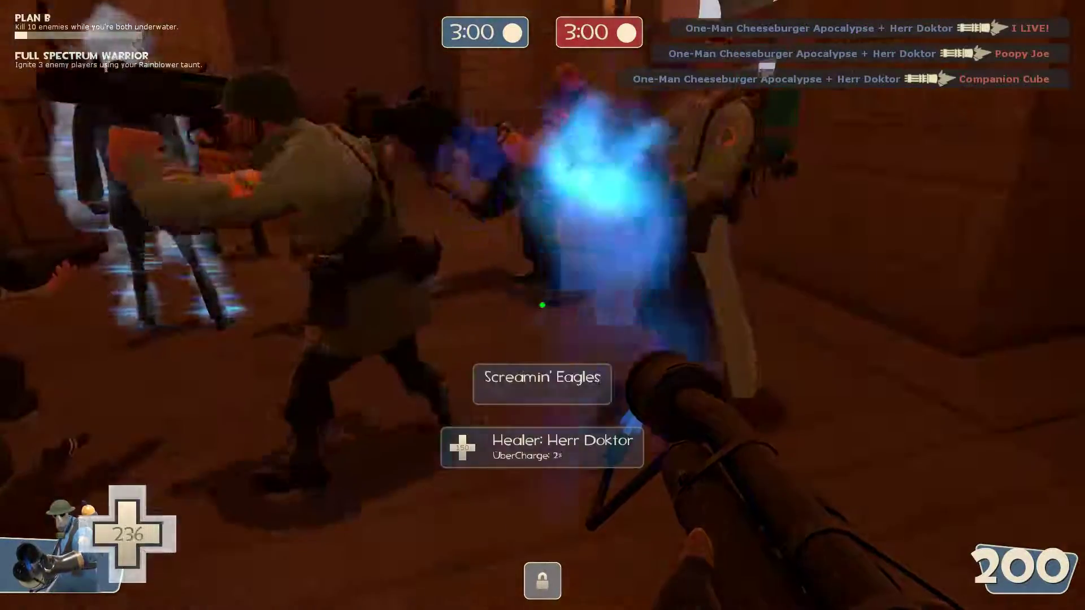
{"action": "key", "text": "w"}
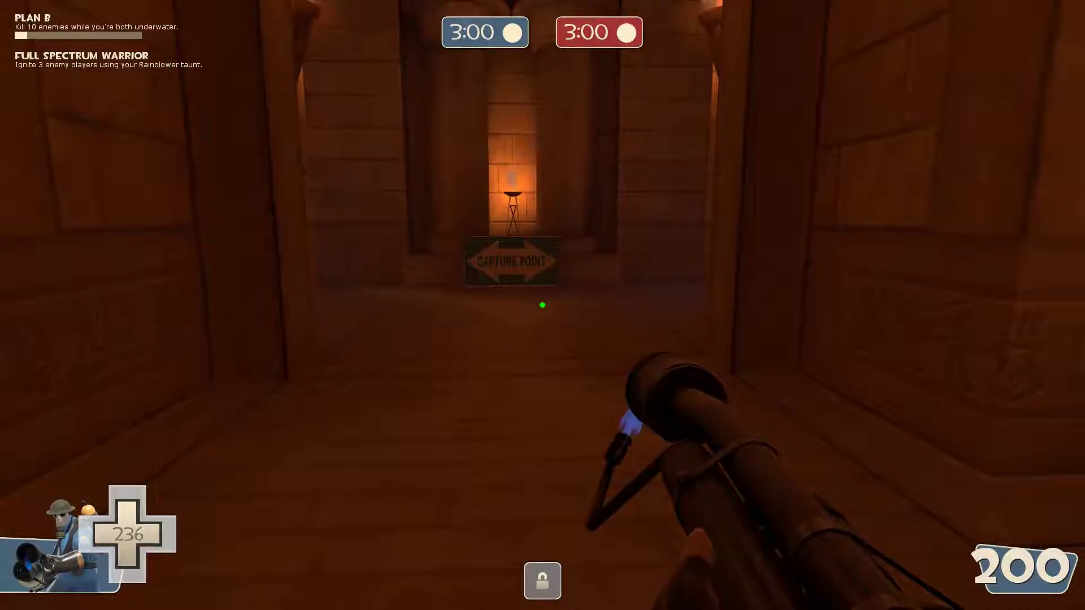
{"action": "key", "text": "w"}
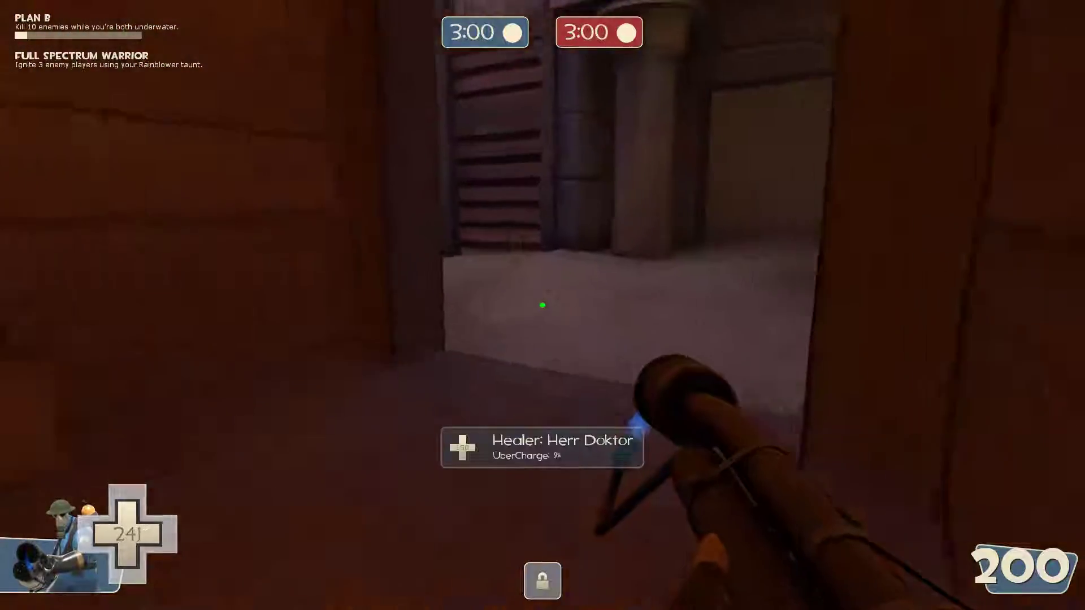
{"action": "key", "text": "2"}
{"action": "key", "text": "w"}
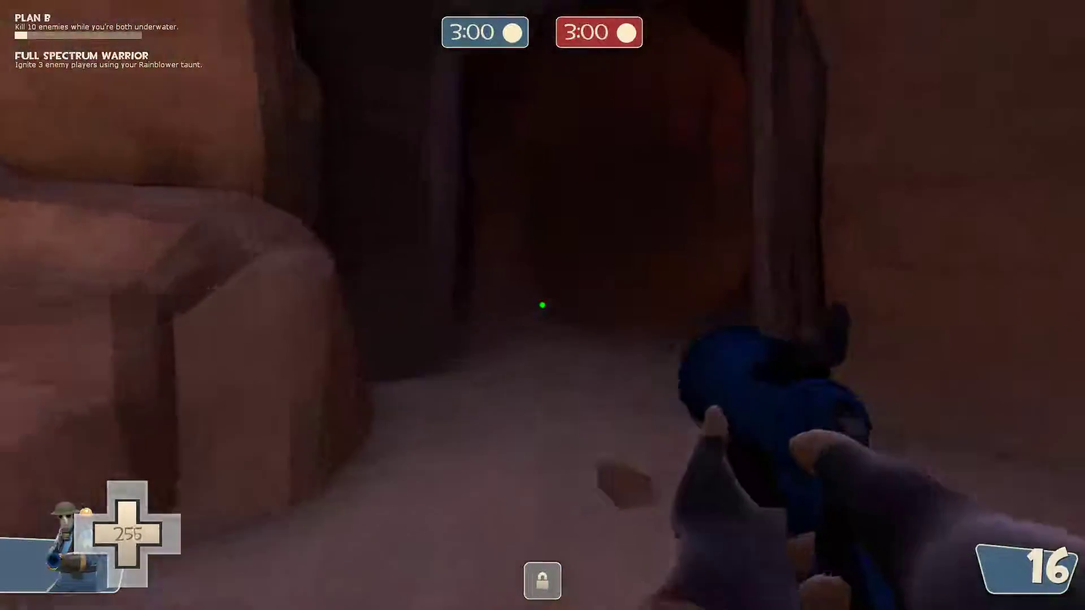